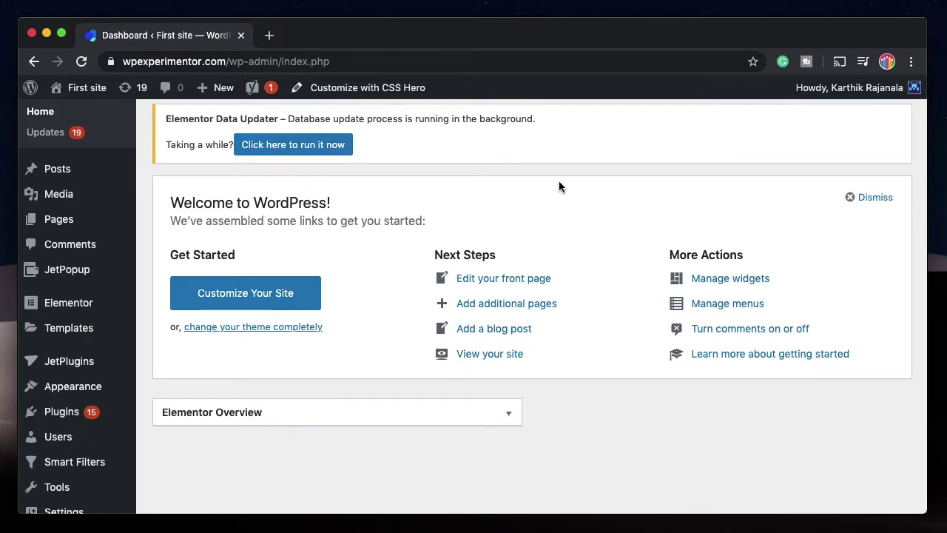
Create a Header template named "Jetblocks custom header" in the Theme Builder and dismiss the block library
mouse_move(70, 328)
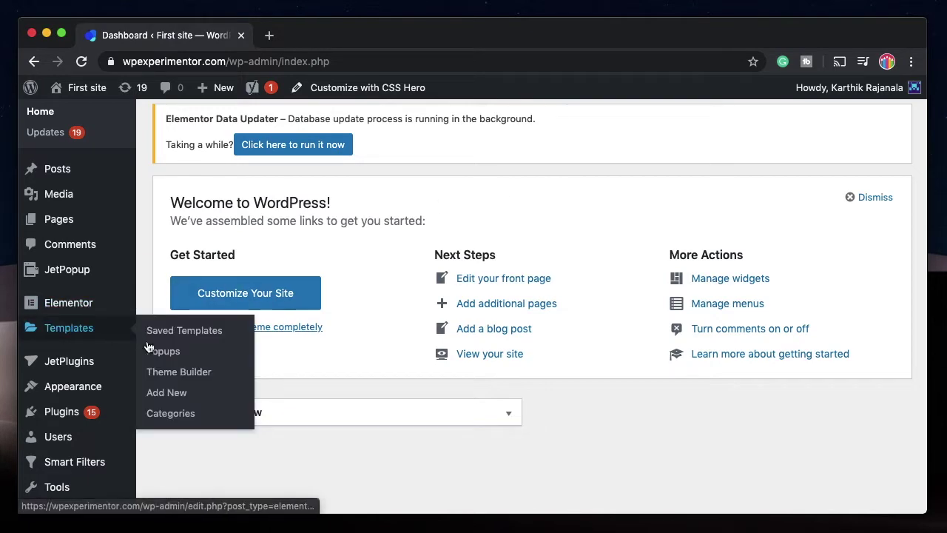
left_click(153, 373)
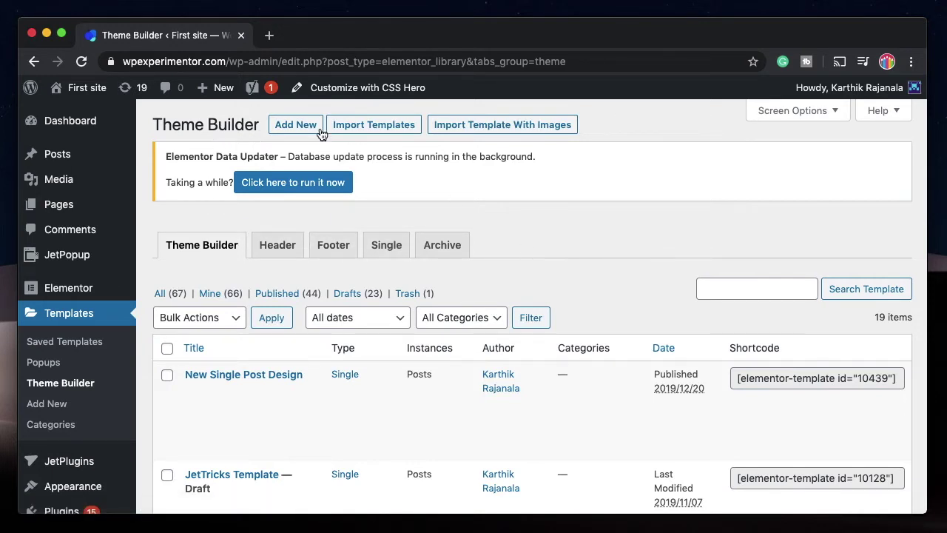
left_click(295, 129)
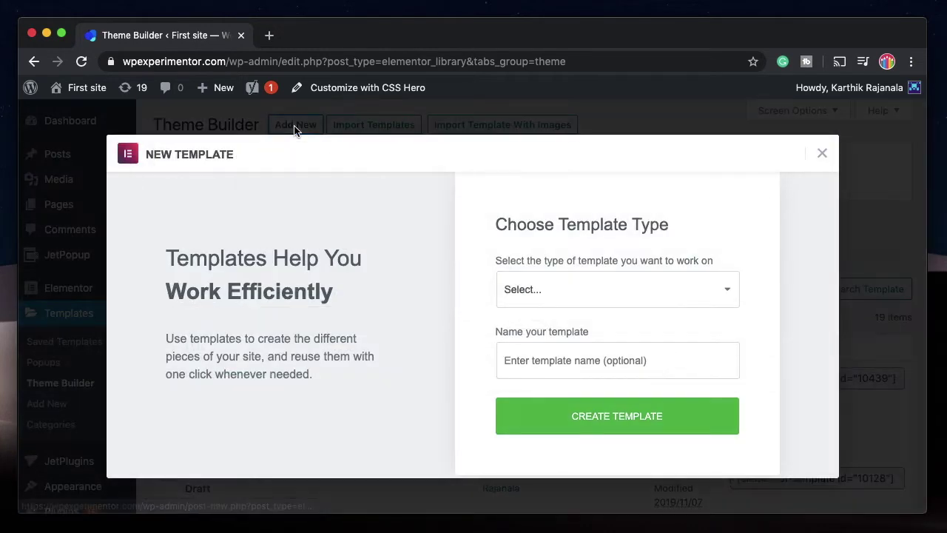
left_click(634, 288)
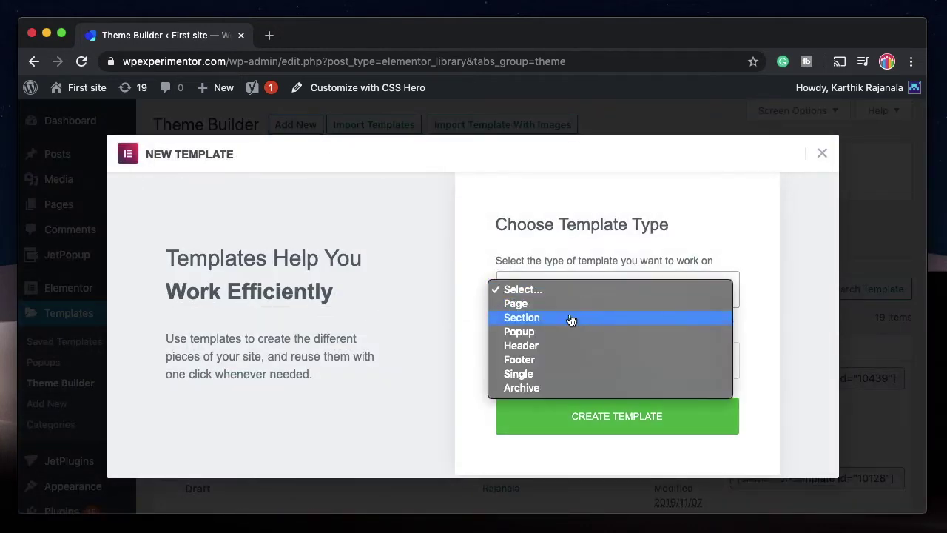
left_click(521, 345)
left_click(552, 358)
type("Jetblocks cus")
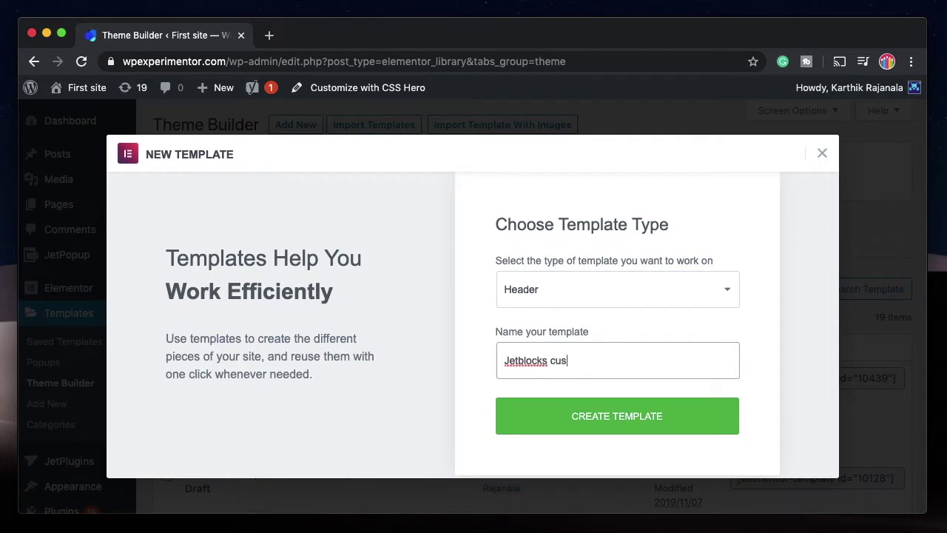
type("tom header")
left_click(571, 416)
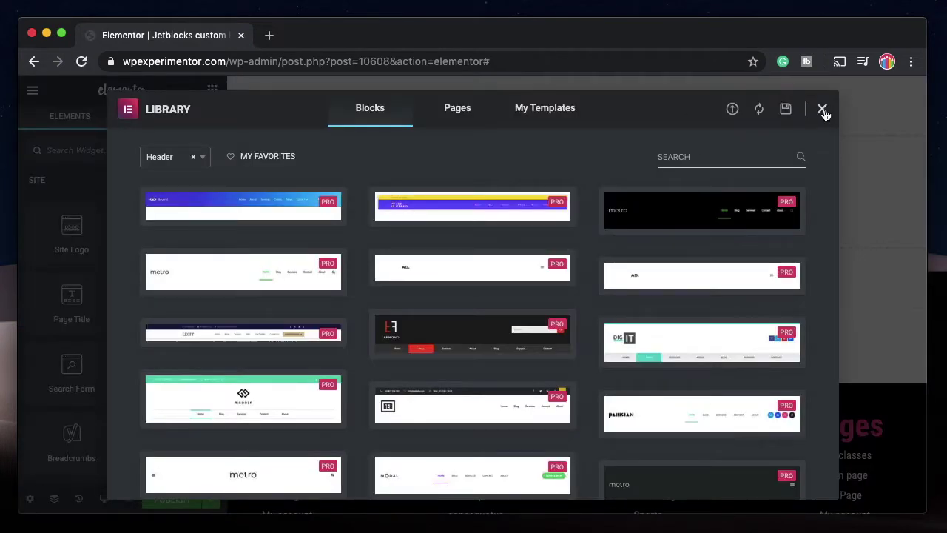
left_click(822, 110)
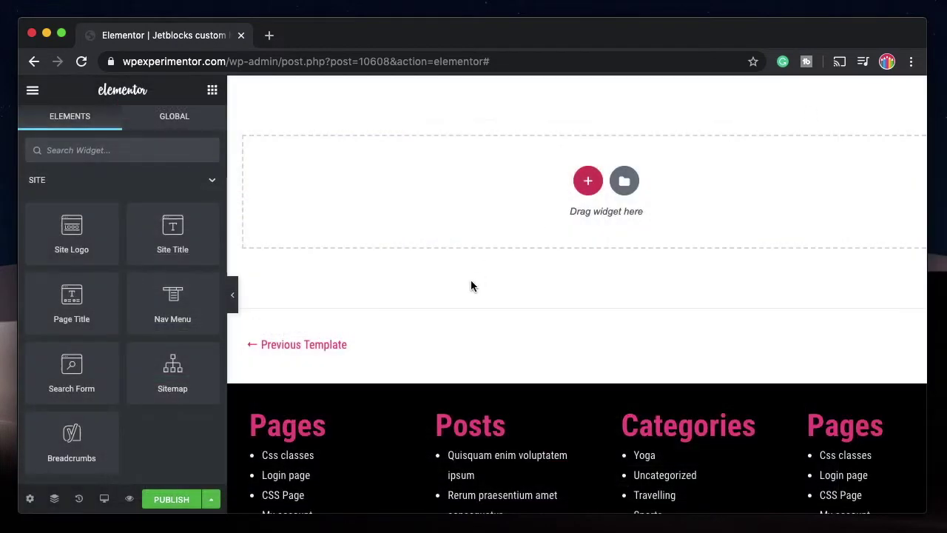
Collapse the unneeded widget categories and examine the widgets offered in the JetBlocks category
left_click(169, 181)
left_click(137, 219)
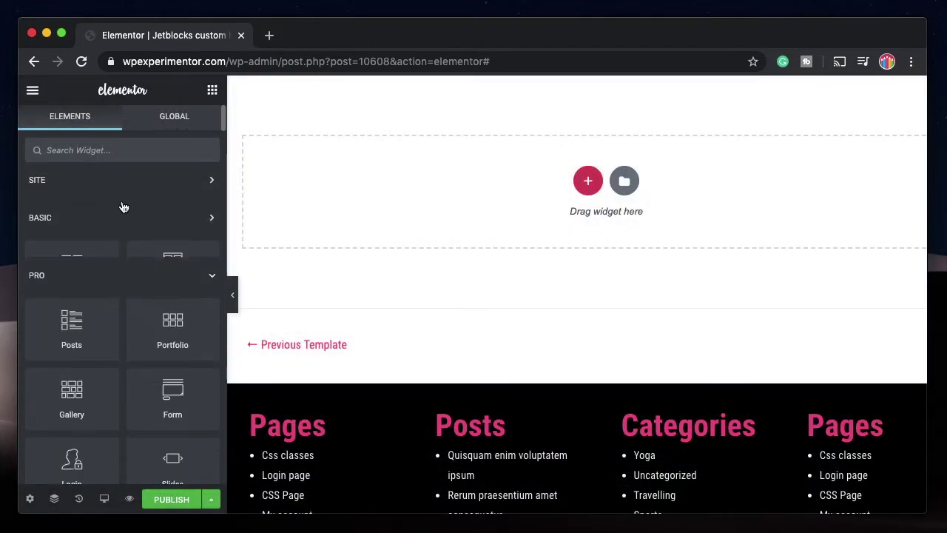
left_click(114, 259)
left_click(131, 144)
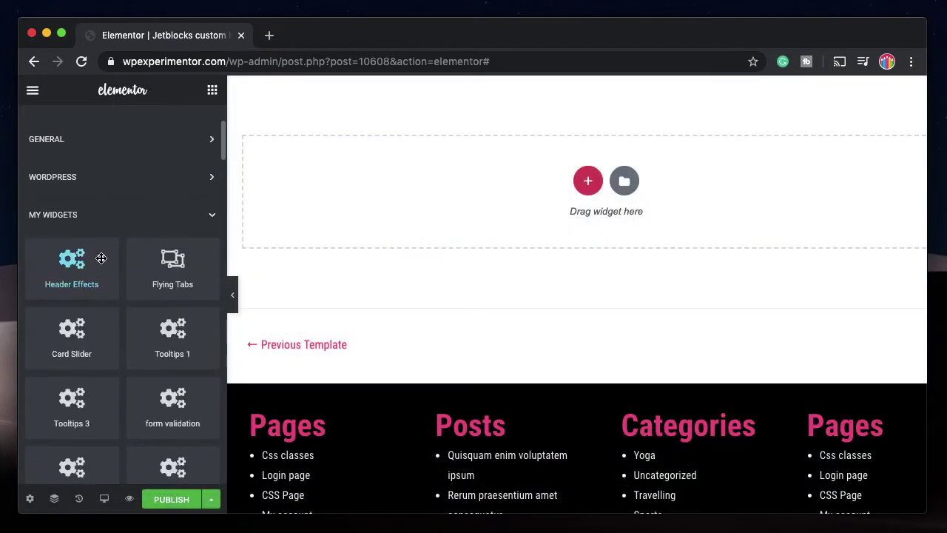
scroll(122, 178, "down", 2)
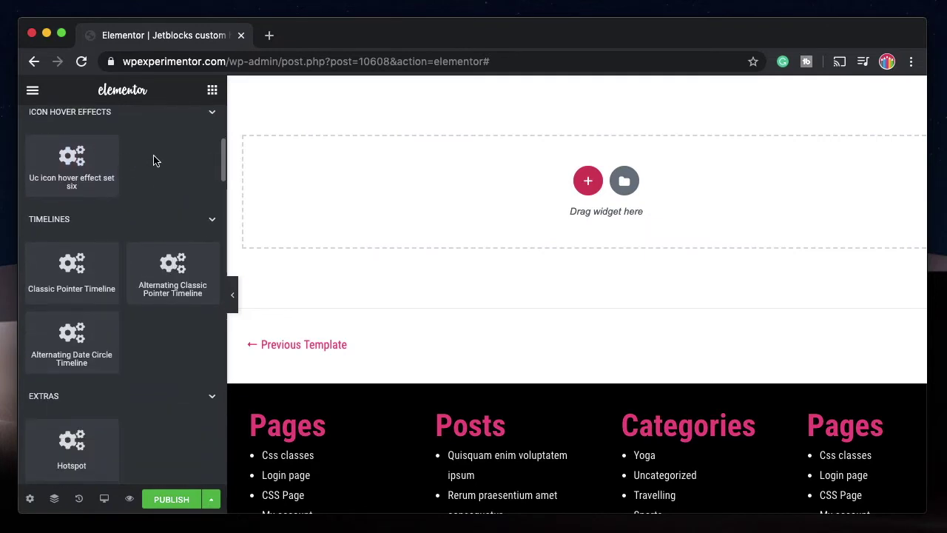
scroll(157, 178, "up", 1)
left_click(166, 170)
scroll(157, 178, "down", 3)
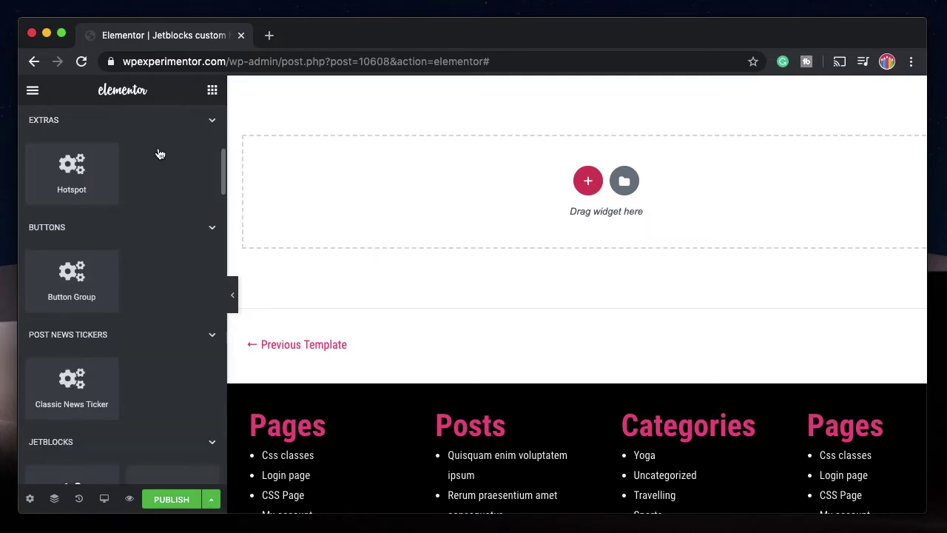
left_click(159, 130)
scroll(141, 259, "down", 3)
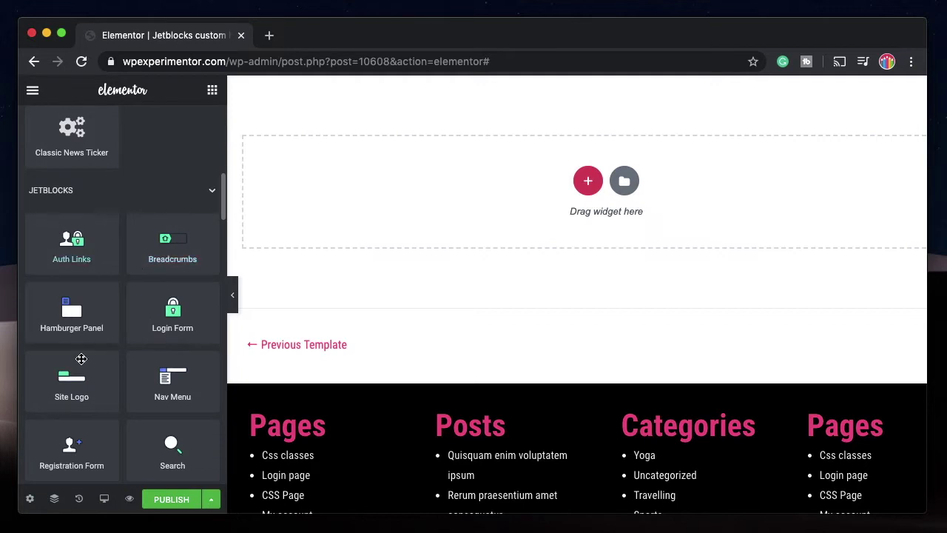
scroll(111, 332, "down", 1)
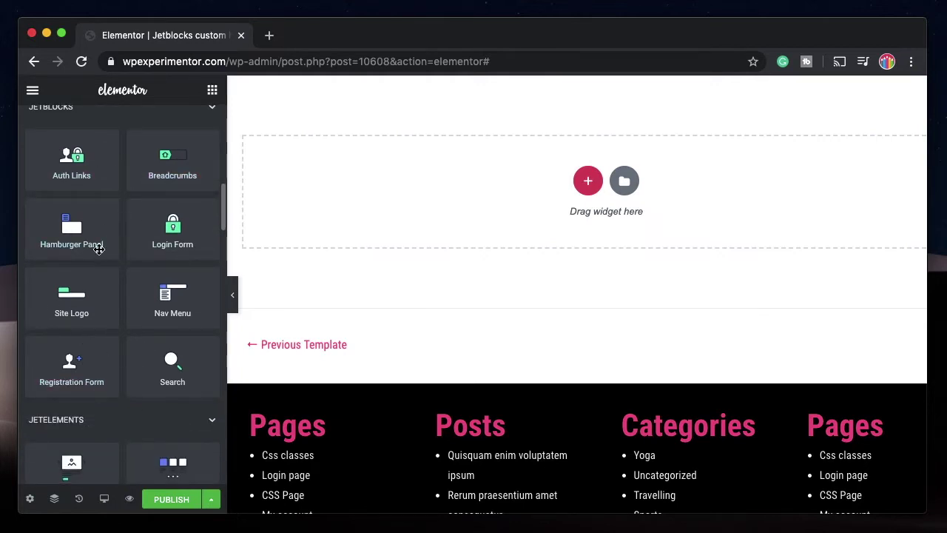
Add a three-column section and set the middle column's width to 60% and the first column's width to 20%
left_click(588, 185)
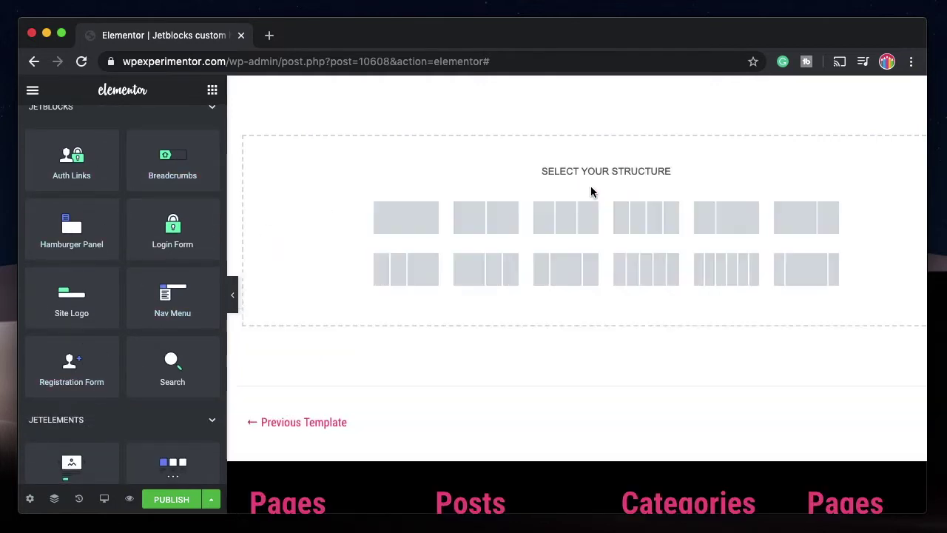
left_click(571, 220)
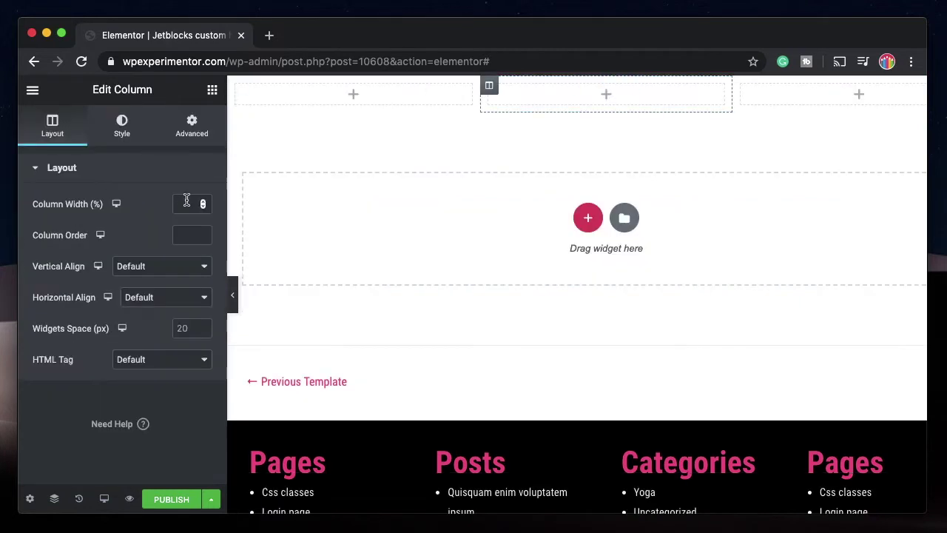
type("60")
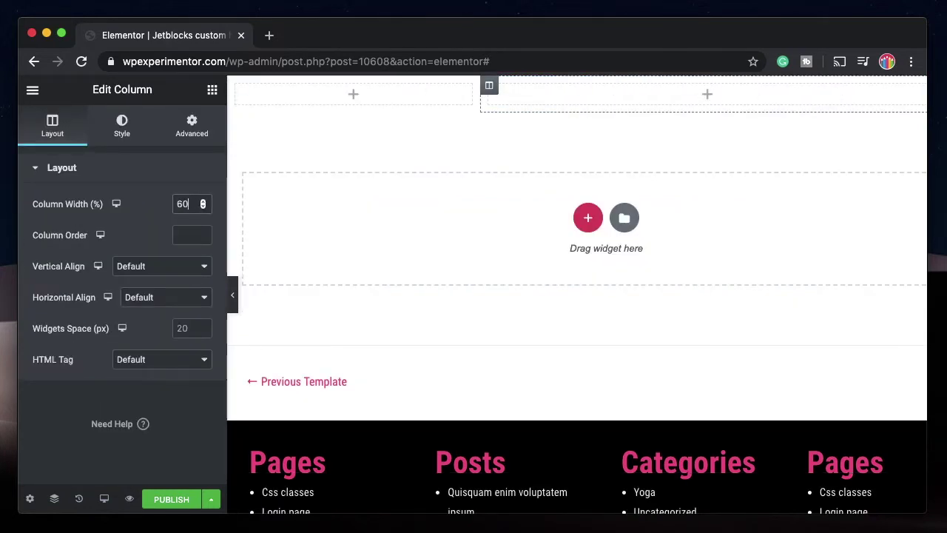
left_click(237, 86)
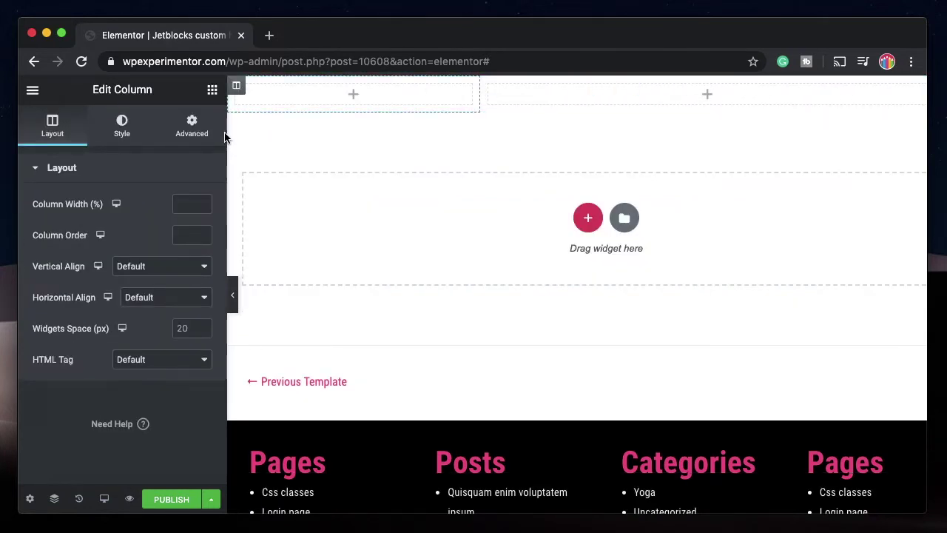
type("20")
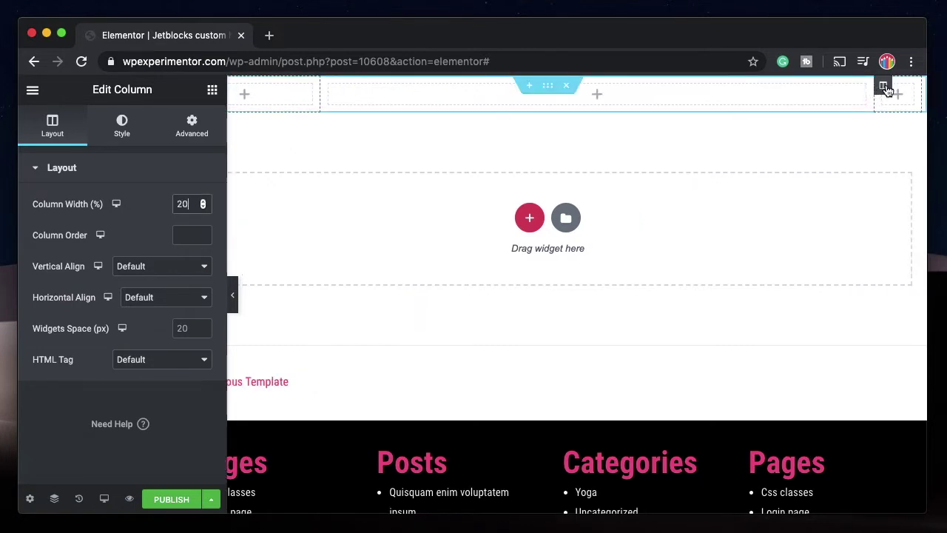
Place the JetBlocks Nav Menu widget in the middle column of the section
left_click(559, 108)
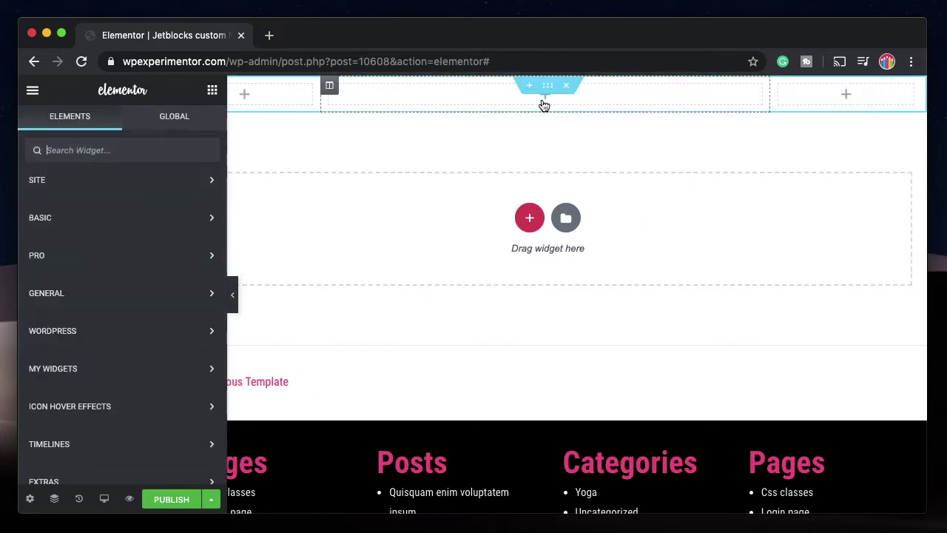
scroll(142, 287, "down", 10)
scroll(139, 283, "up", 1)
scroll(130, 273, "down", 4)
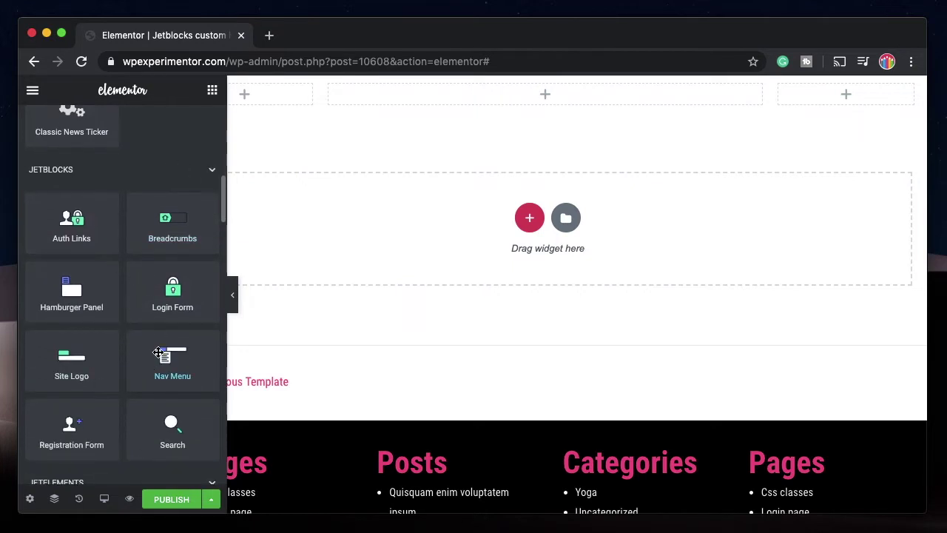
left_click_drag(157, 368, 421, 103)
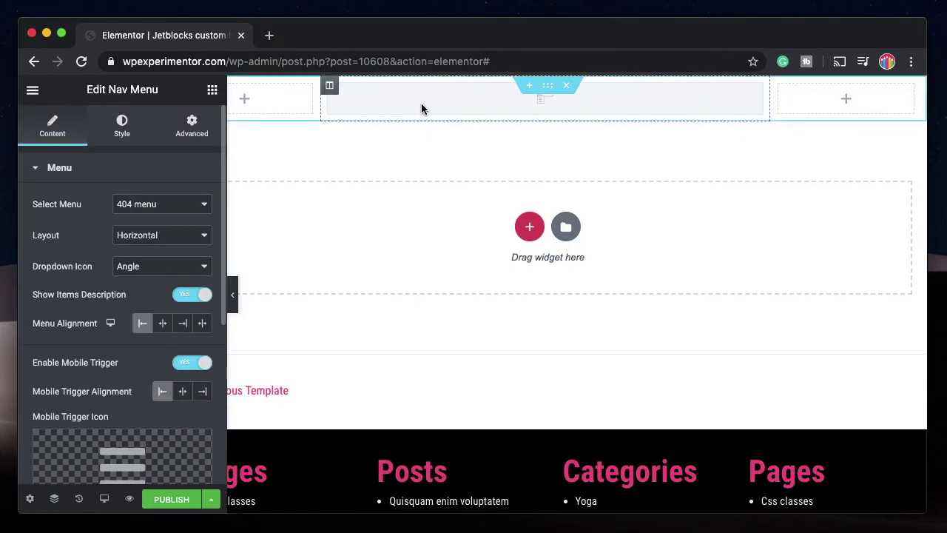
Assign Main Menu to the Nav Menu widget and keep its layout Horizontal
left_click(179, 212)
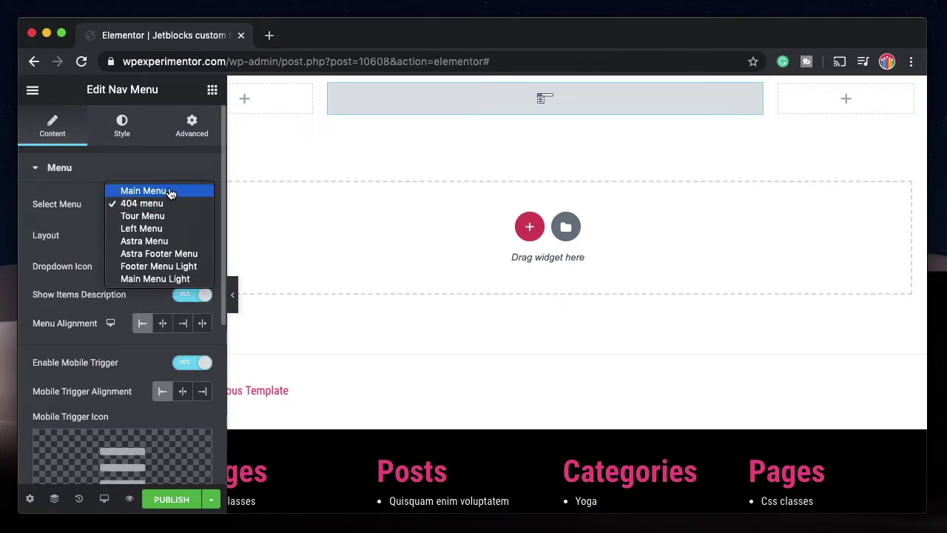
left_click(170, 191)
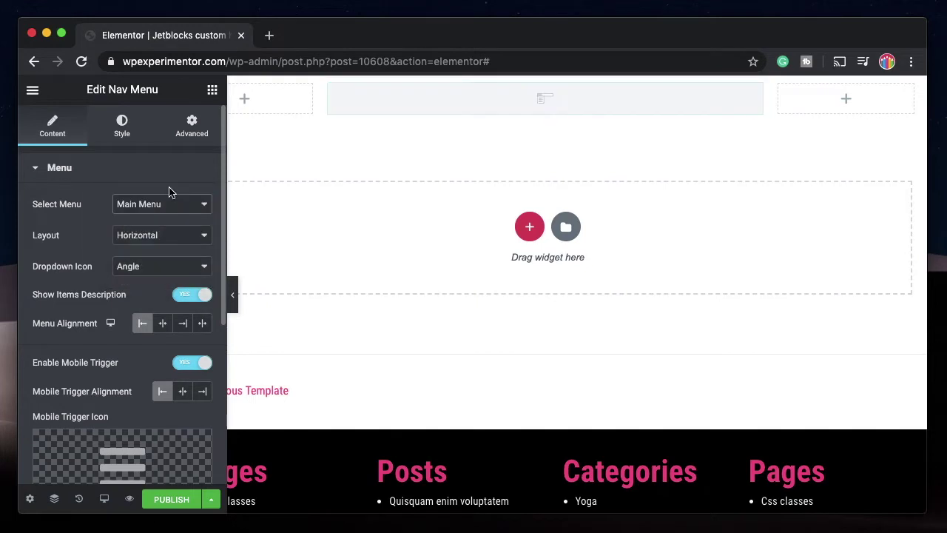
left_click(141, 238)
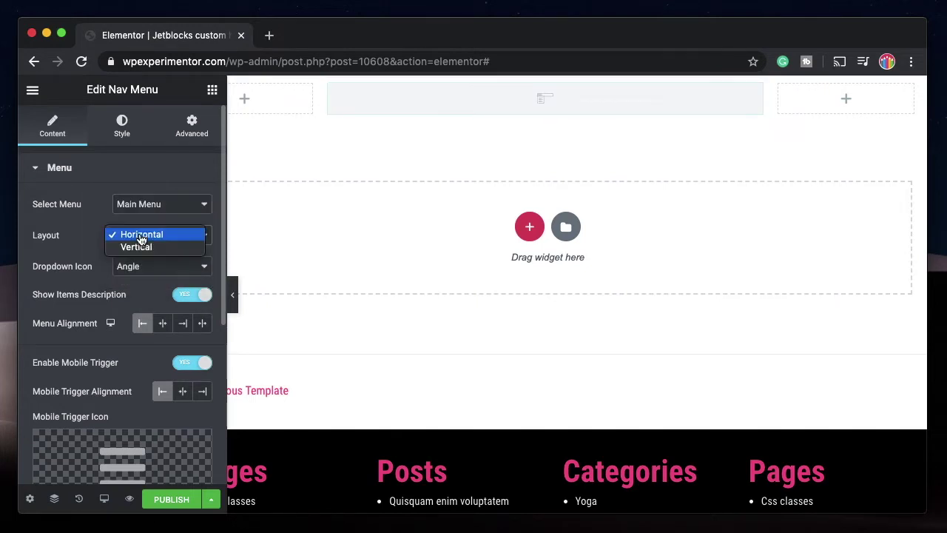
left_click(140, 236)
Review the mobile trigger settings and preview the header in Mobile and Tablet modes, returning to Desktop
scroll(201, 263, "down", 1)
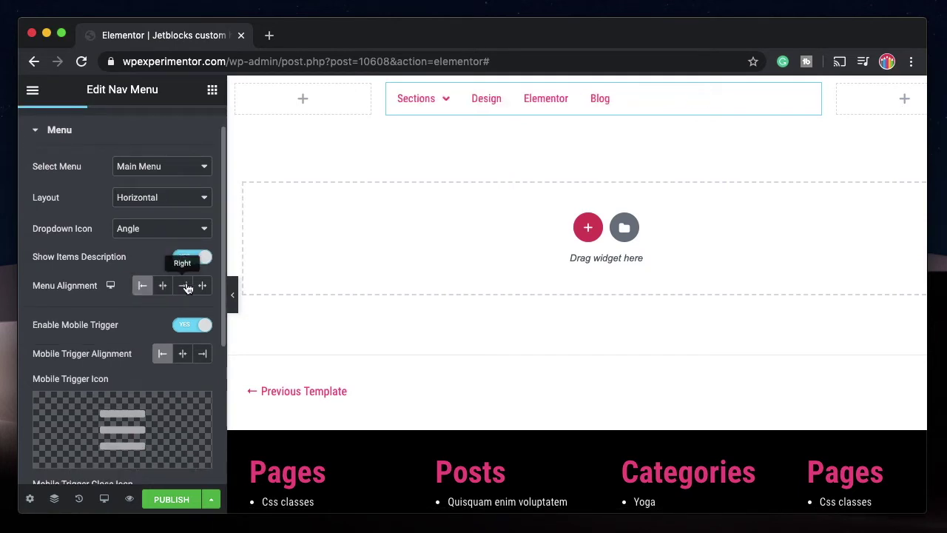
scroll(116, 338, "down", 2)
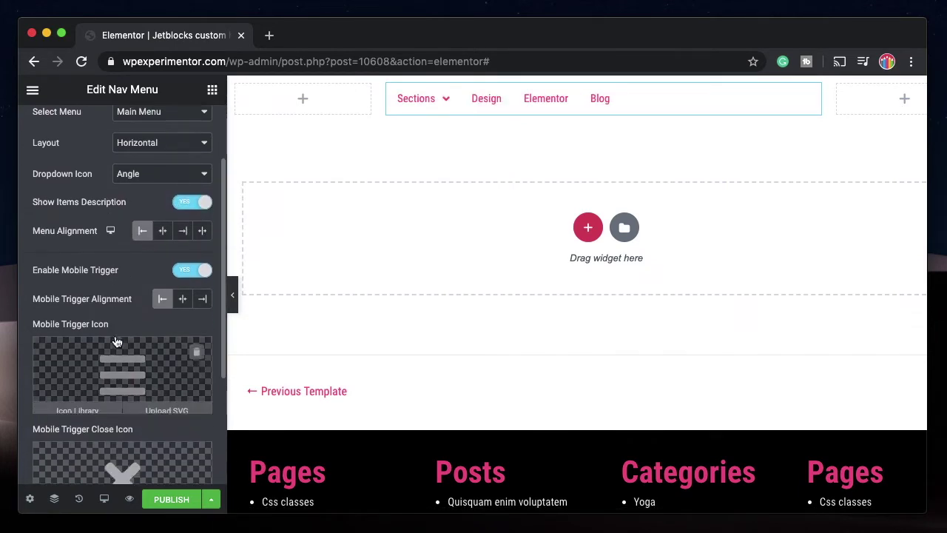
left_click(103, 499)
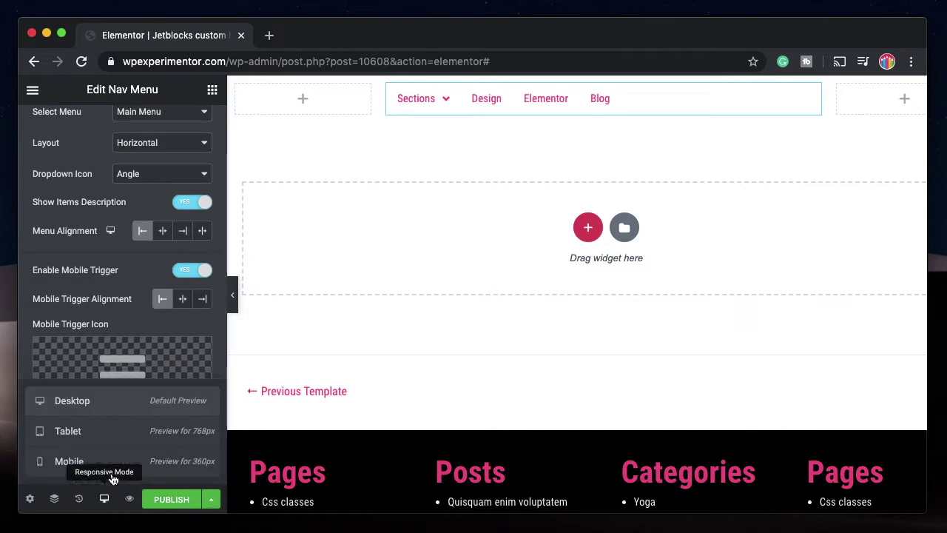
left_click(111, 461)
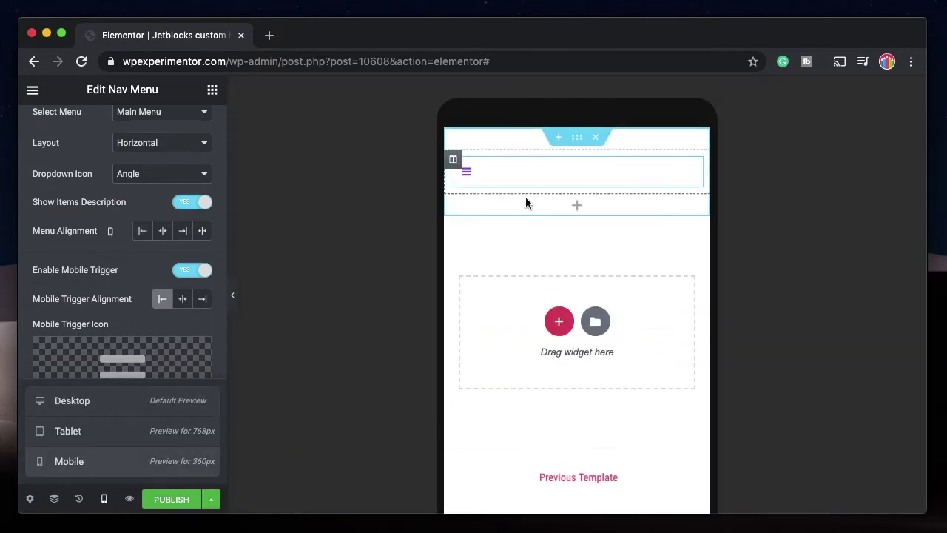
left_click(79, 441)
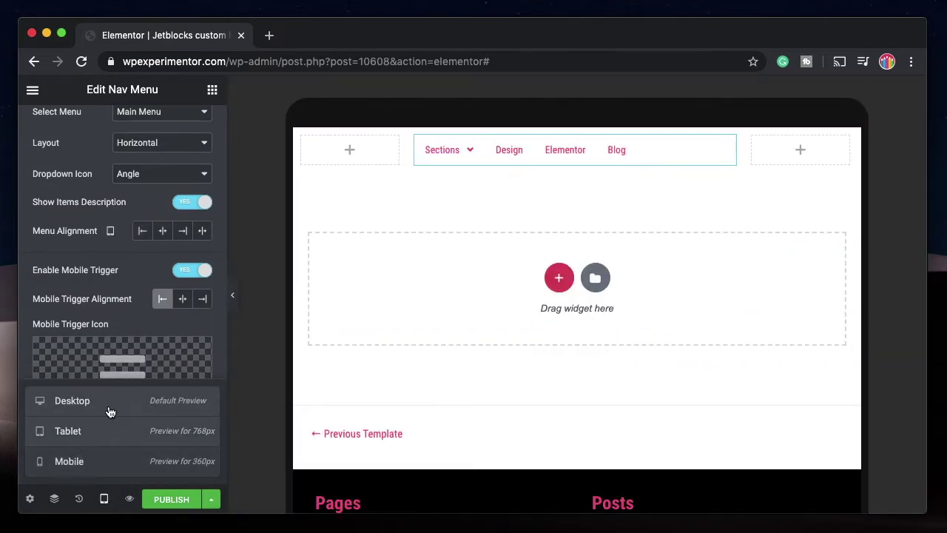
left_click(109, 412)
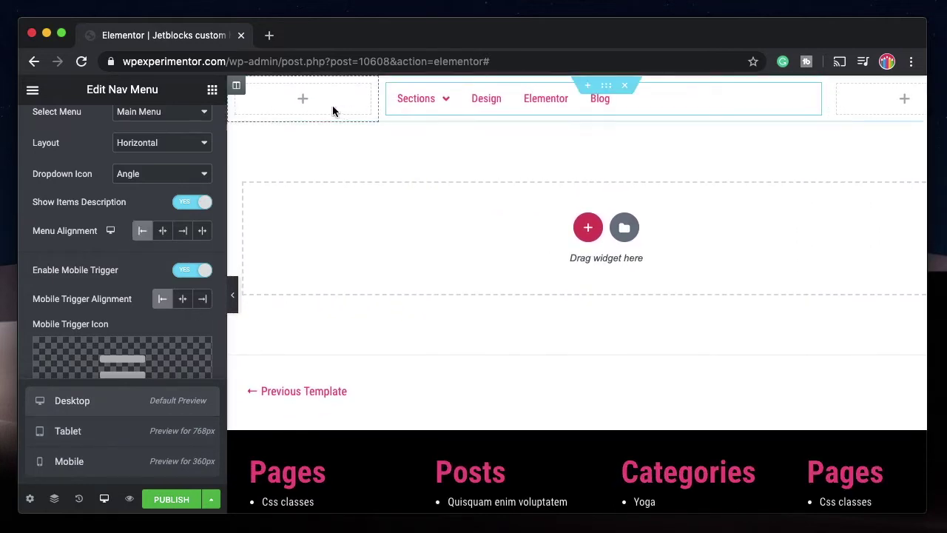
Add the Site Logo widget to the first column and give its image a custom size of 50 x 50
left_click(303, 98)
scroll(116, 283, "down", 5)
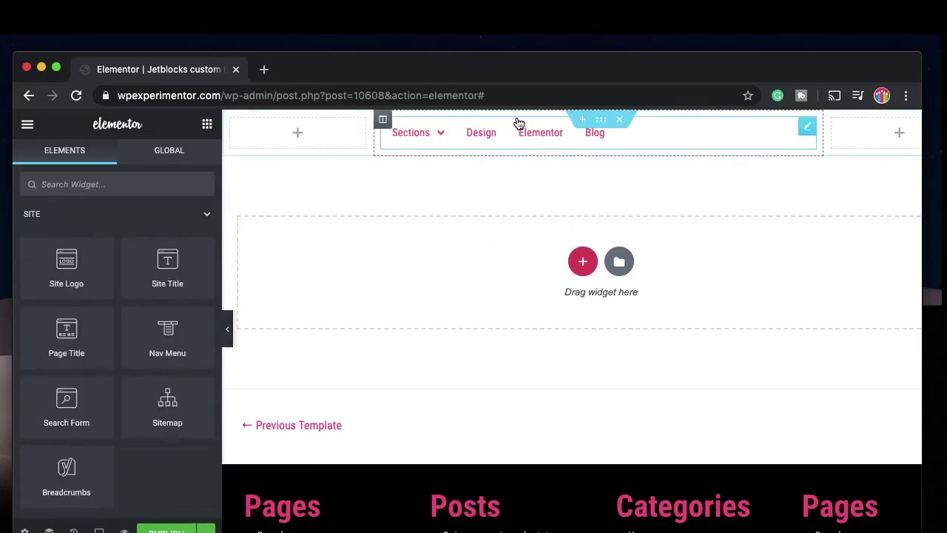
left_click_drag(66, 262, 90, 218)
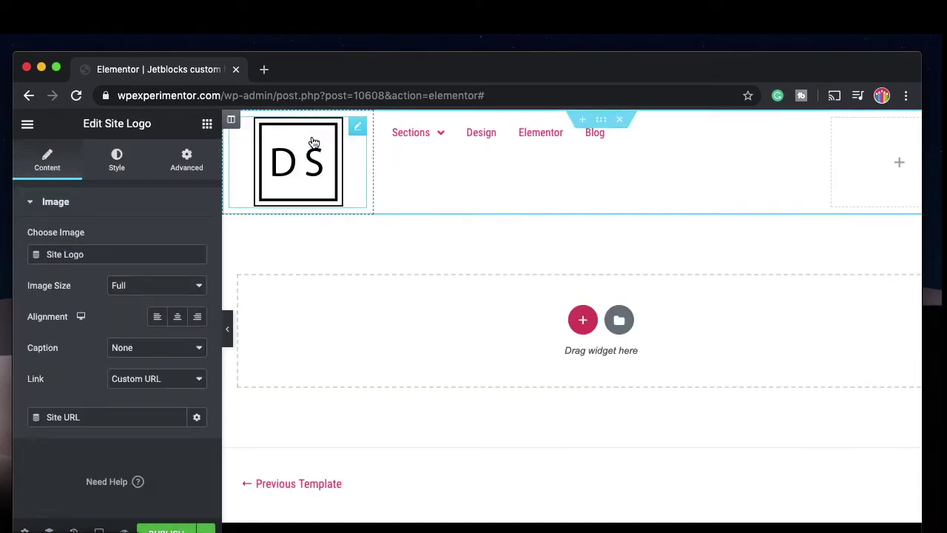
left_click(157, 285)
left_click(158, 299)
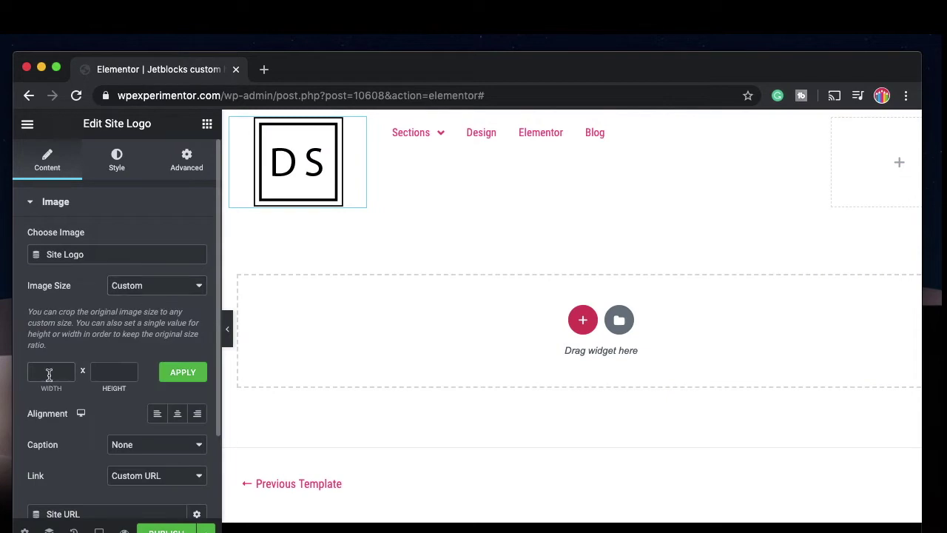
key("Return")
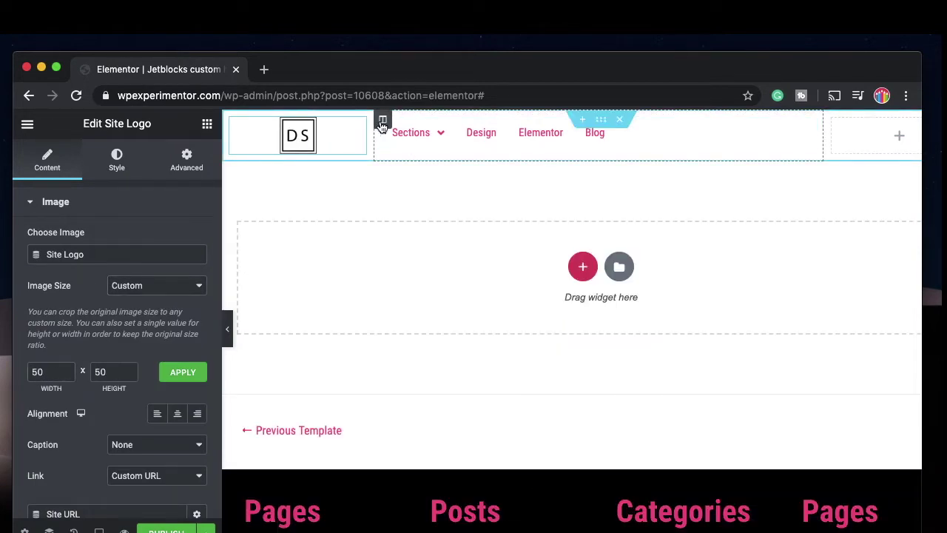
Set the vertical alignment of the navigation menu's column to Middle
left_click(383, 120)
left_click(157, 299)
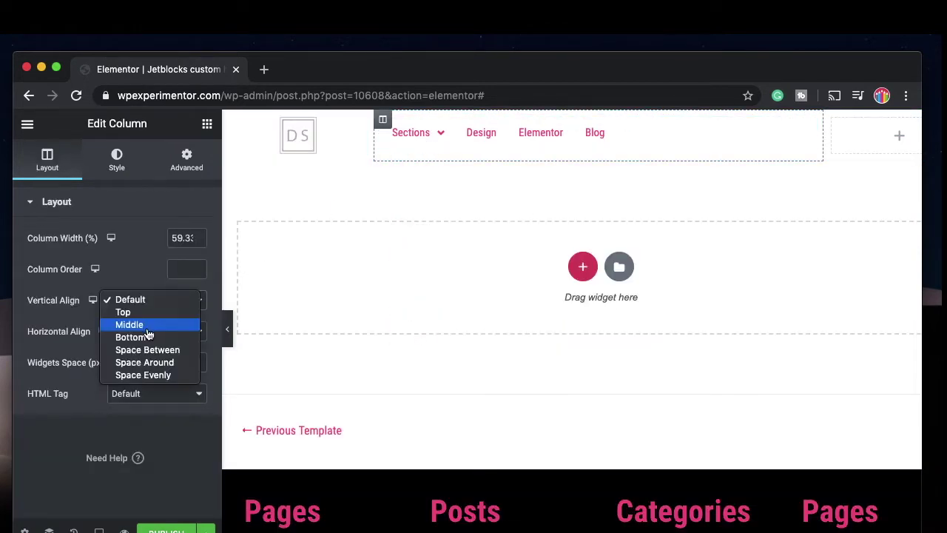
left_click(148, 330)
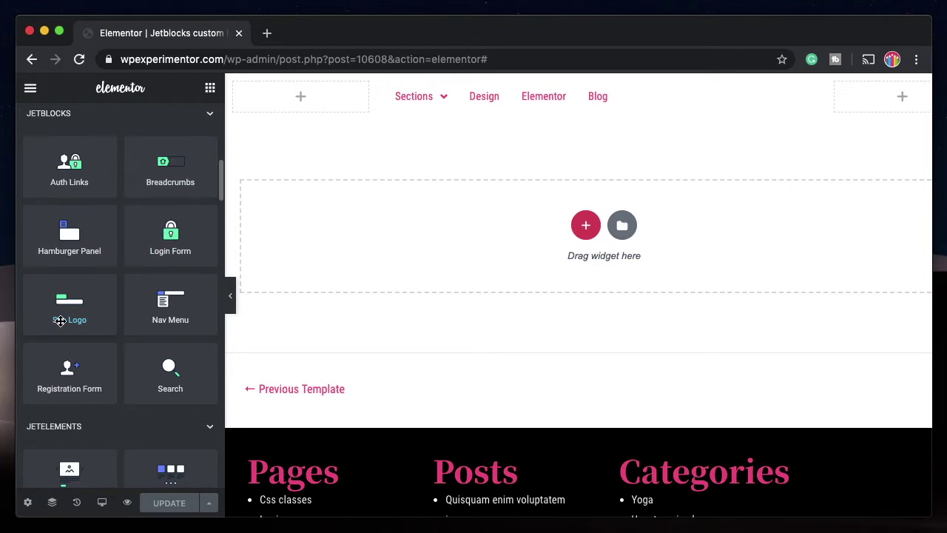
Place the JetBlocks Site Logo widget in the first column and set its logo type to Image
left_click_drag(59, 318, 304, 114)
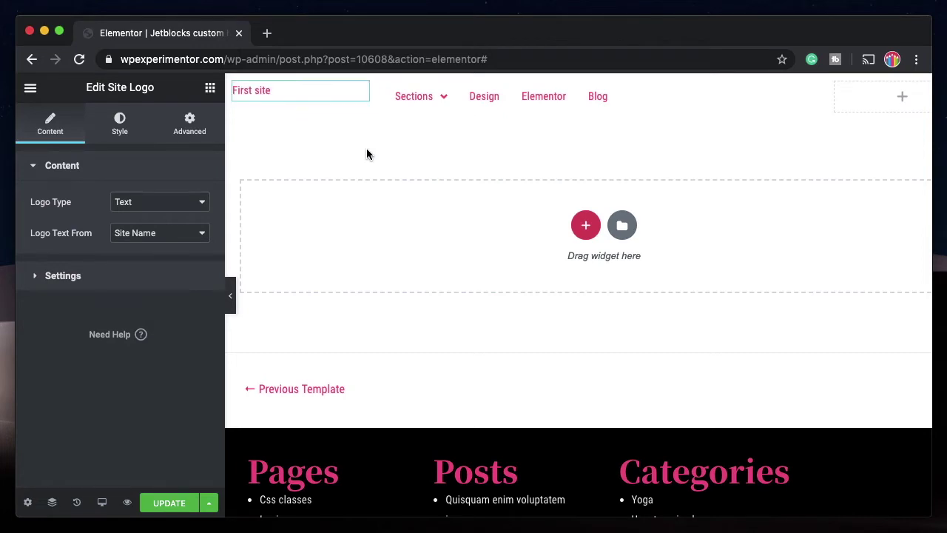
left_click(148, 205)
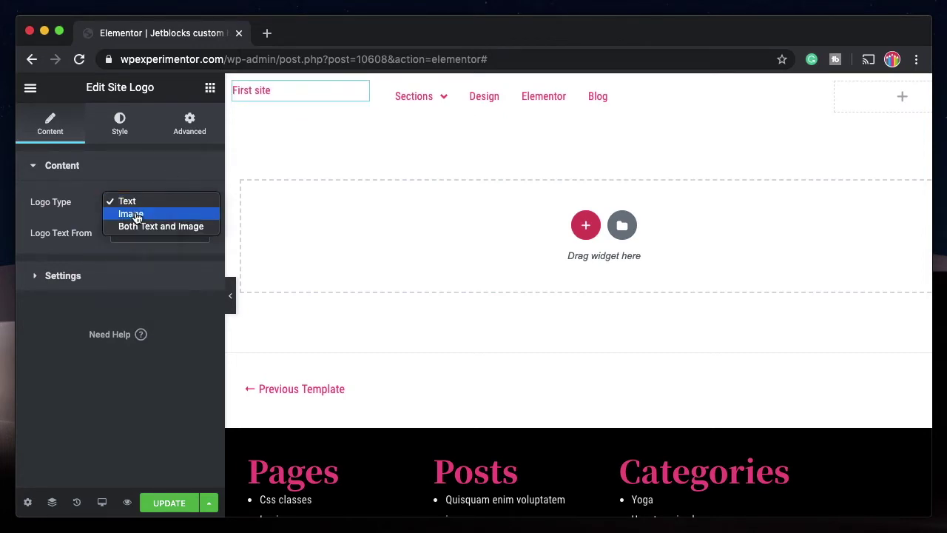
key("Escape")
left_click(101, 275)
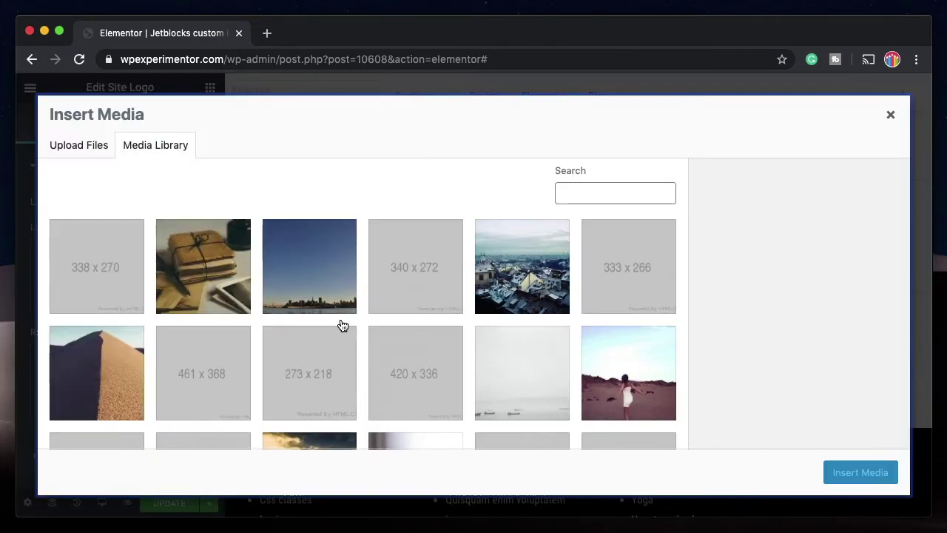
scroll(343, 326, "down", 10)
scroll(343, 326, "up", 3)
left_click(205, 255)
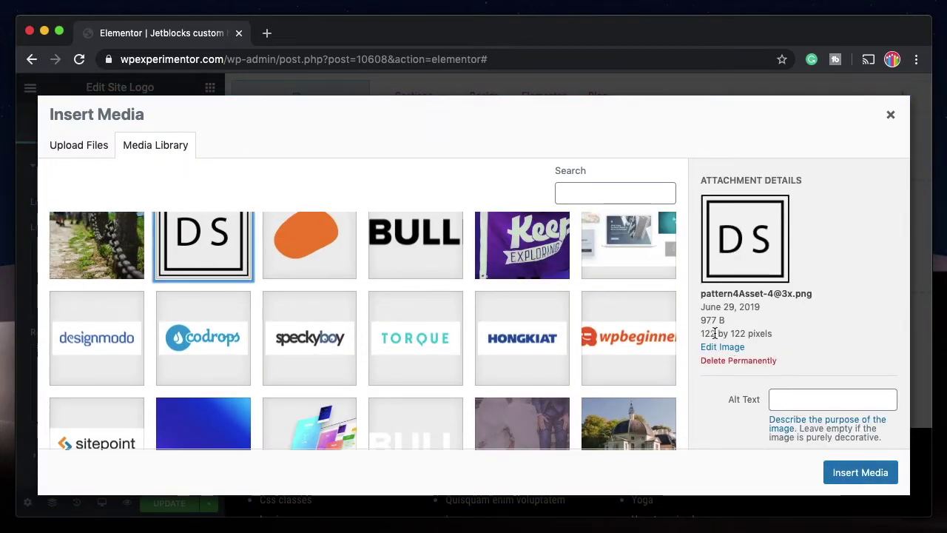
left_click(841, 474)
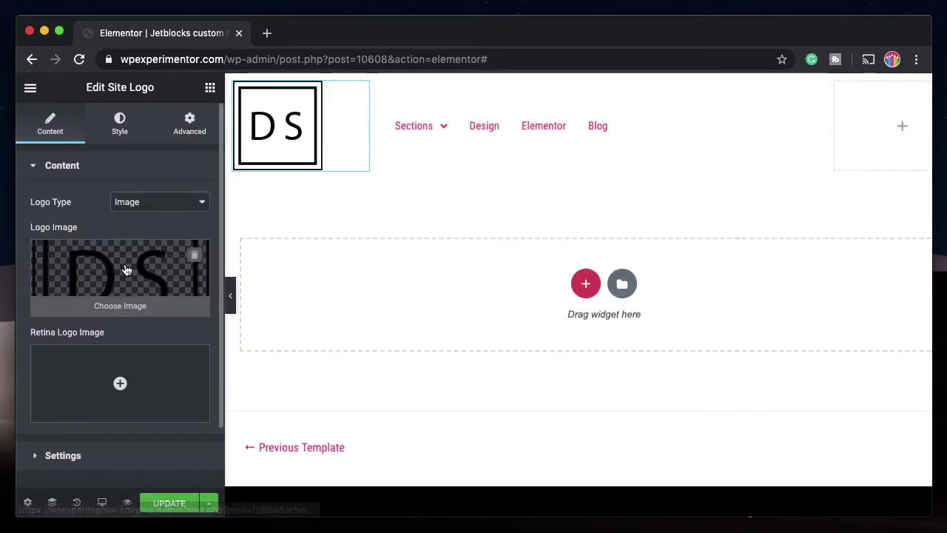
Review the Site Logo's link and text style settings, and start a "selector" rule in its custom CSS
scroll(111, 370, "down", 2)
left_click(120, 388)
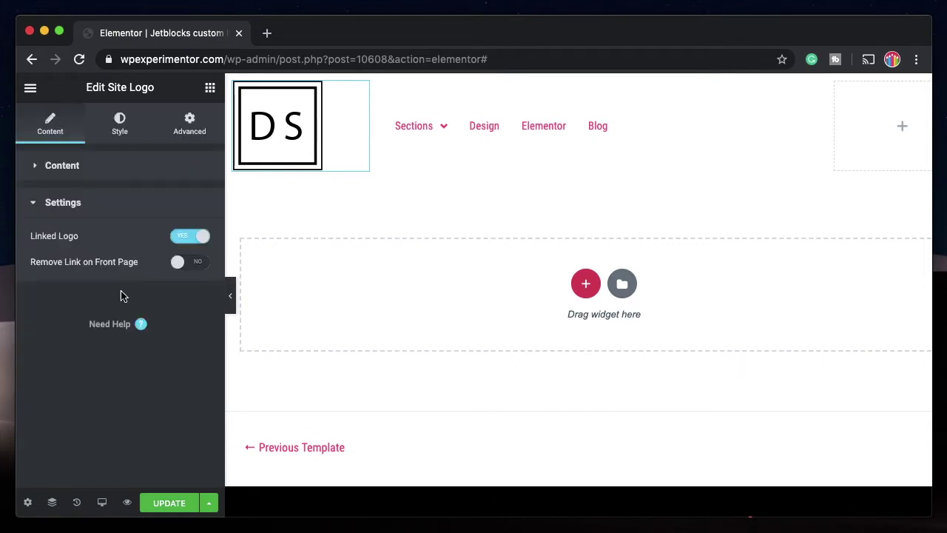
left_click(115, 128)
left_click(99, 247)
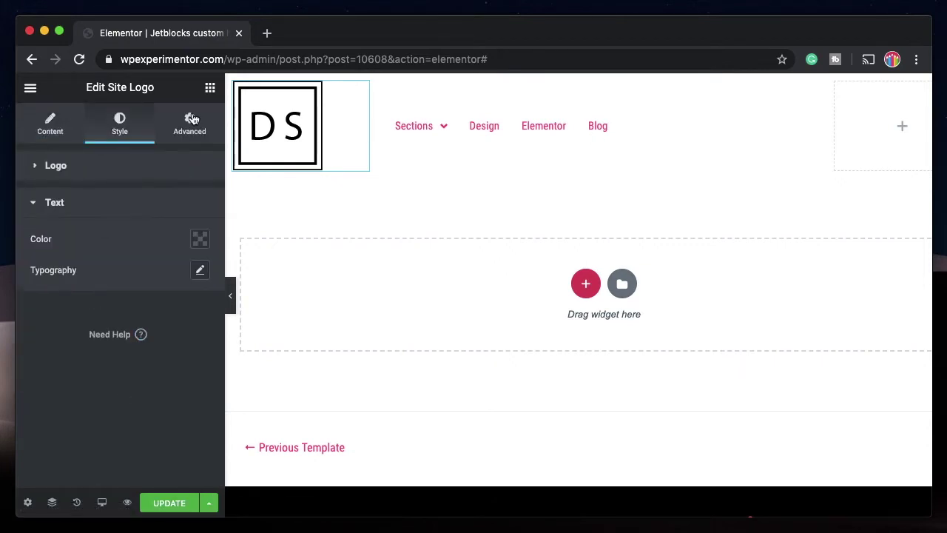
left_click(190, 120)
scroll(101, 323, "down", 8)
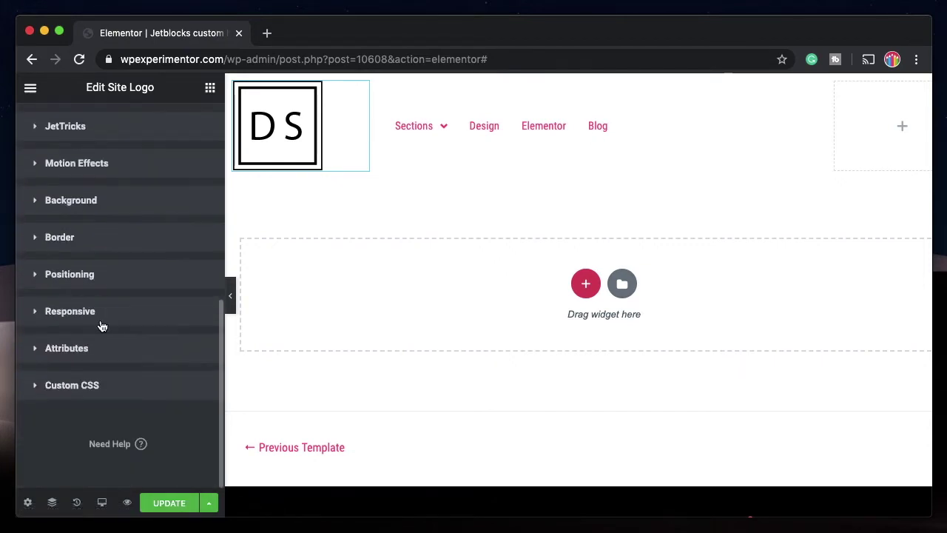
left_click(83, 392)
type("selector")
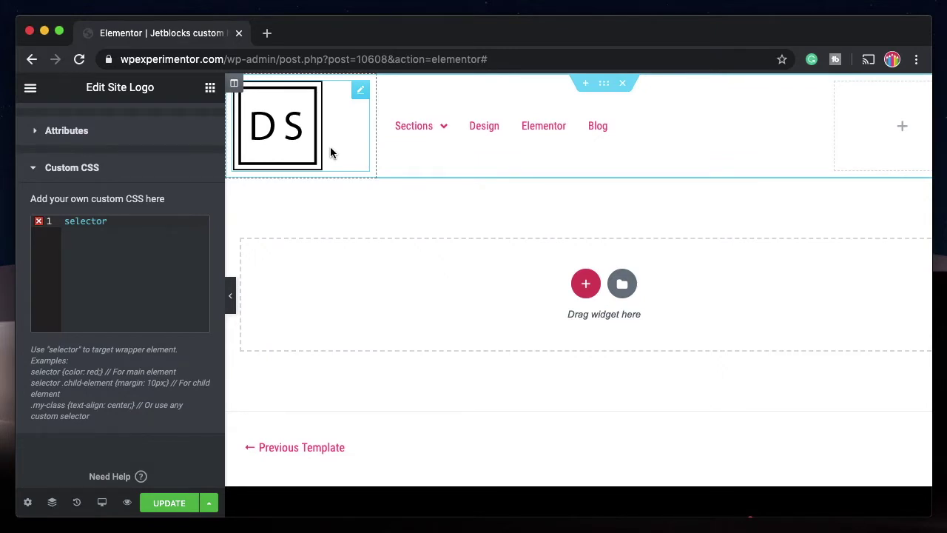
type("{")
key("Return")
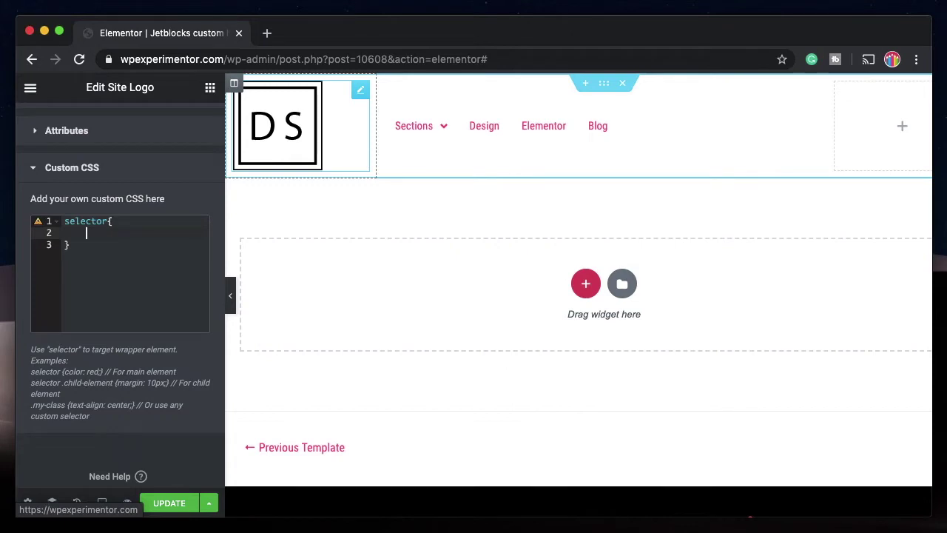
Add the declaration "width: 50px;" to the Site Logo's custom CSS selector rule
type("ei")
key("BackSpace")
key("BackSpace")
type("wi")
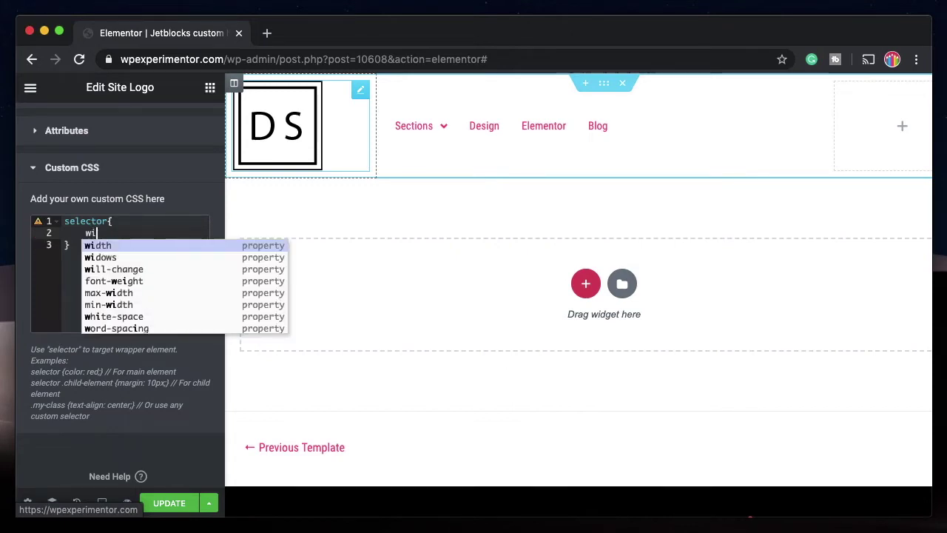
key("Return")
type("50")
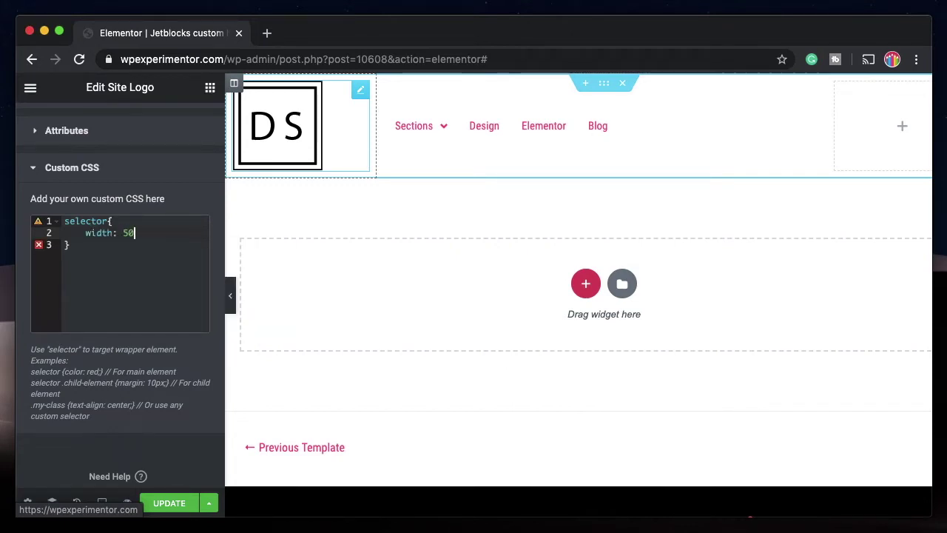
type("px;")
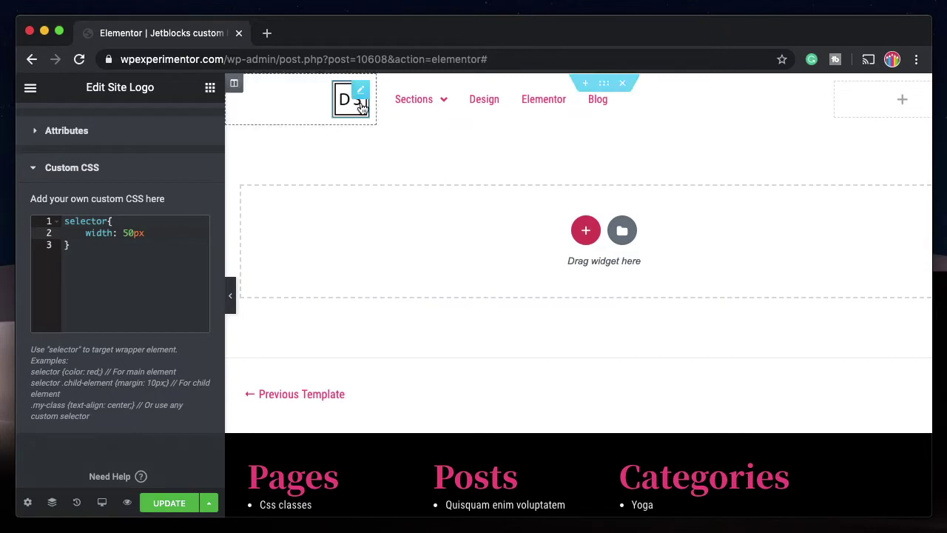
double_click(129, 235)
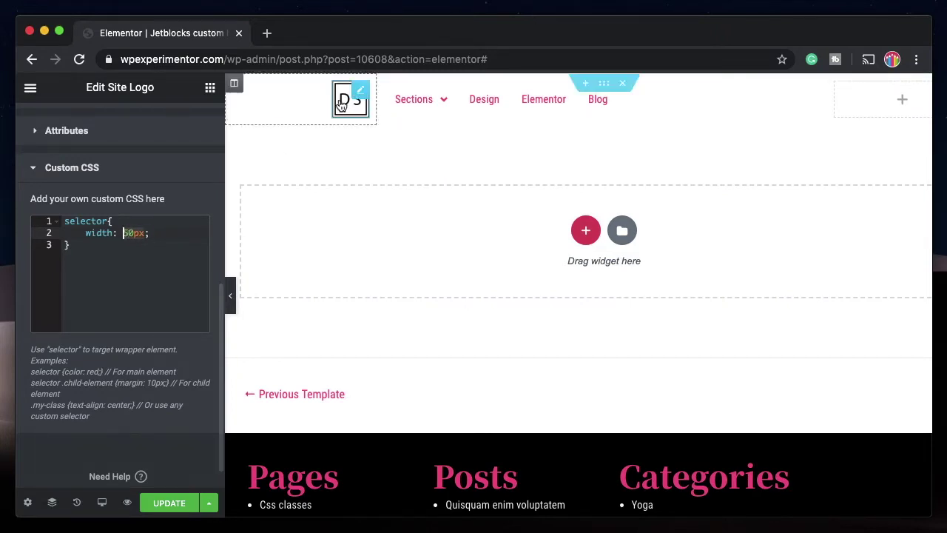
left_click(96, 181)
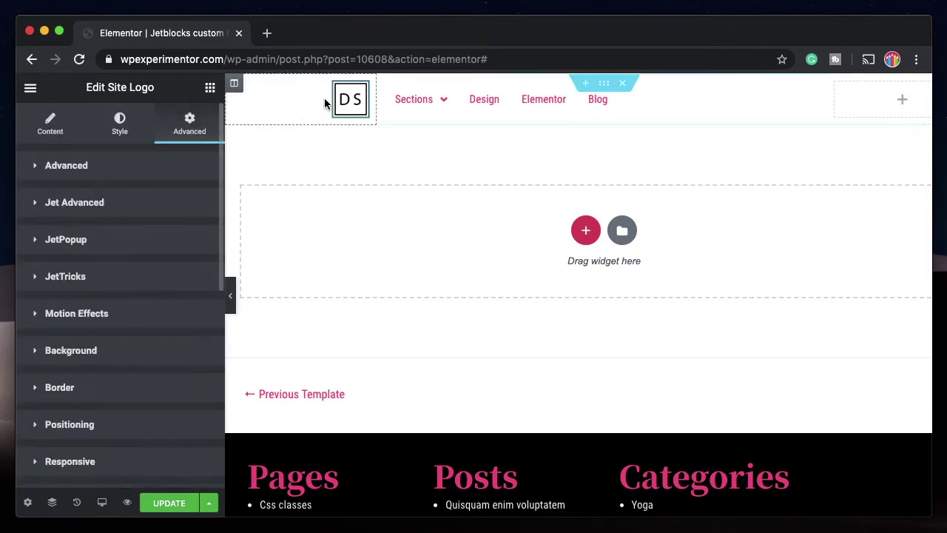
scroll(123, 206, "down", 4)
scroll(123, 205, "down", 2)
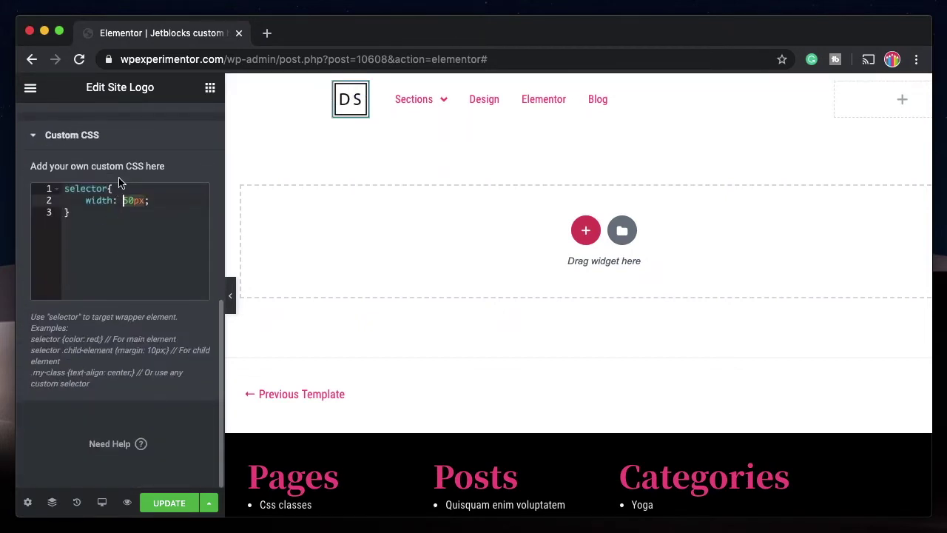
left_click(91, 143)
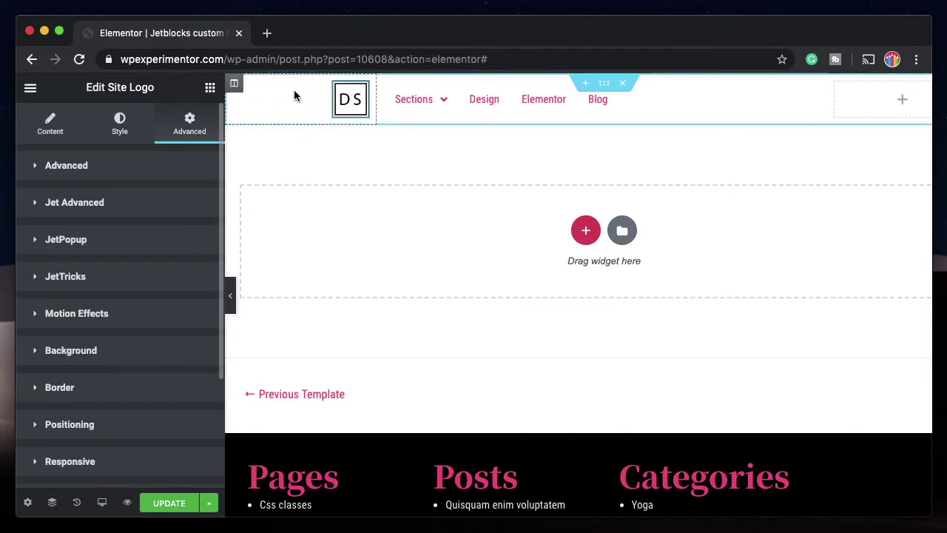
Try the Center, End and Start horizontal alignments on the logo's column, finishing with End
left_click(234, 83)
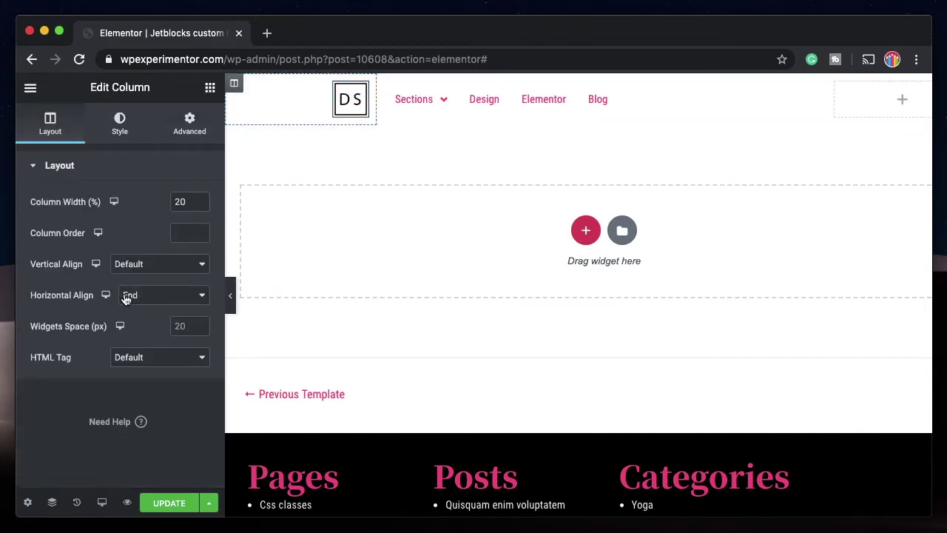
left_click(154, 299)
left_click(155, 279)
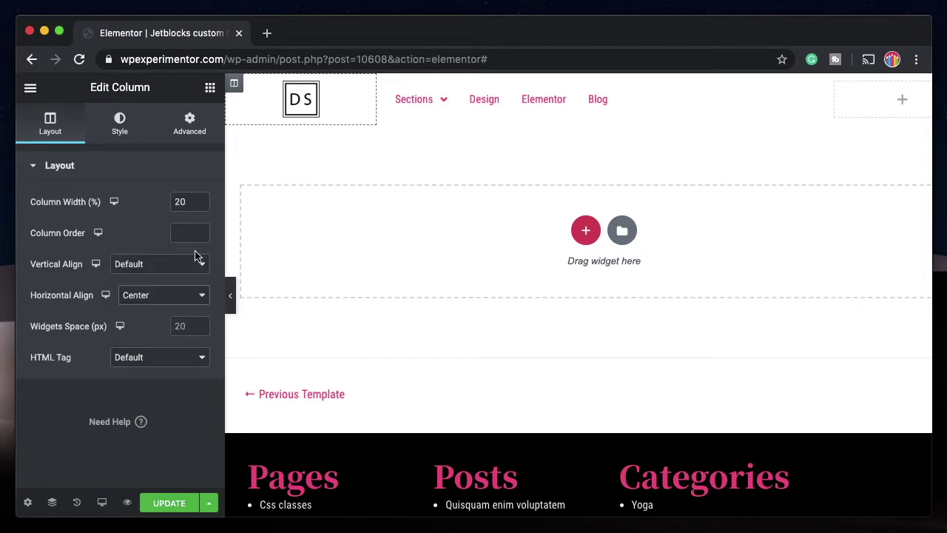
left_click(178, 298)
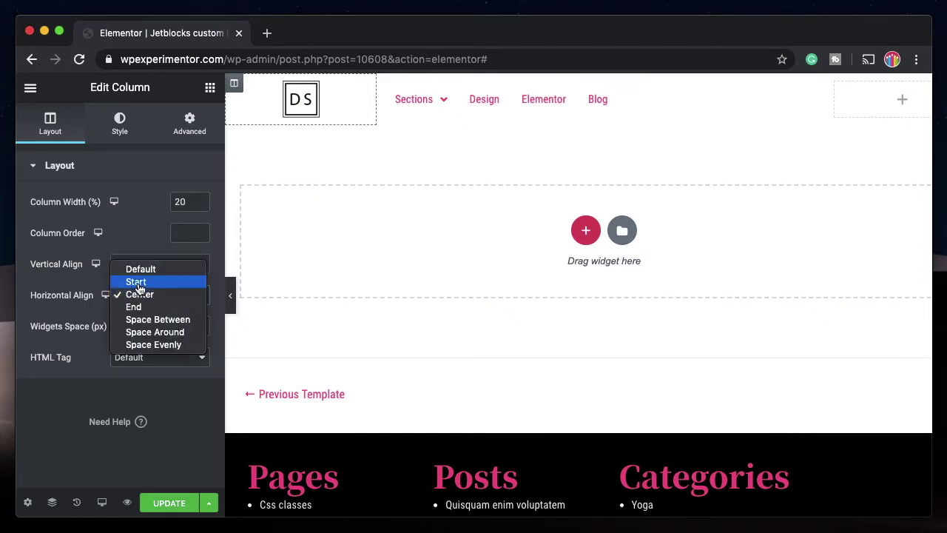
left_click(136, 307)
left_click(150, 303)
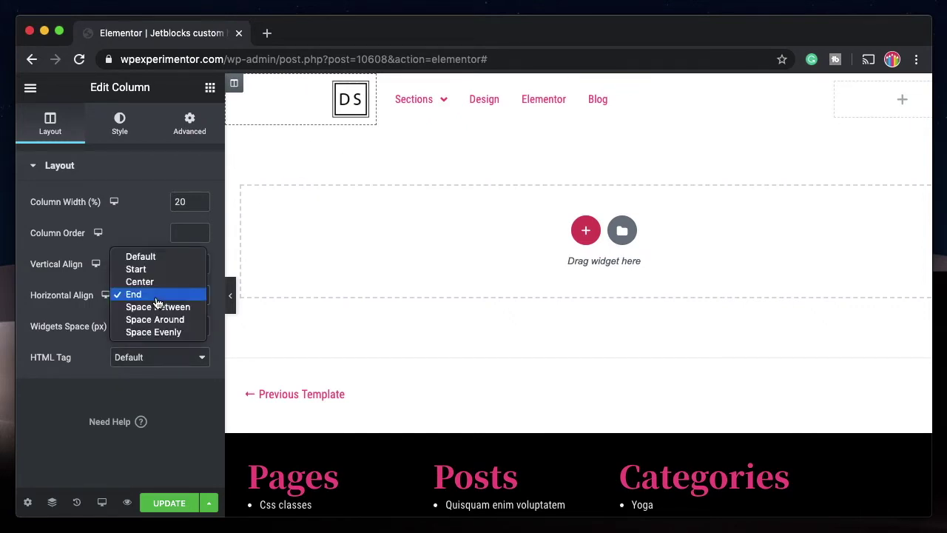
left_click(156, 271)
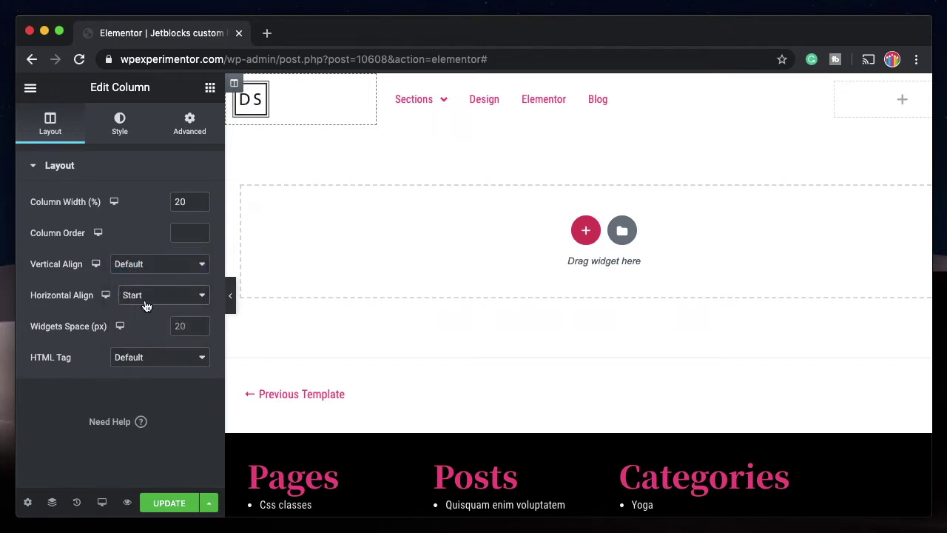
left_click(146, 305)
left_click(144, 319)
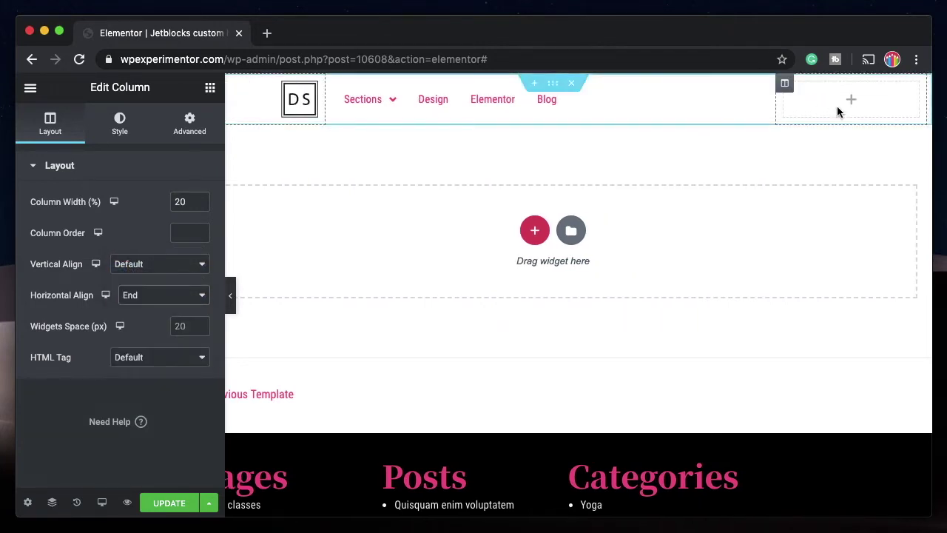
Place a Button widget in the third column of the header with the text "Join NOW"
left_click(846, 104)
type("butt")
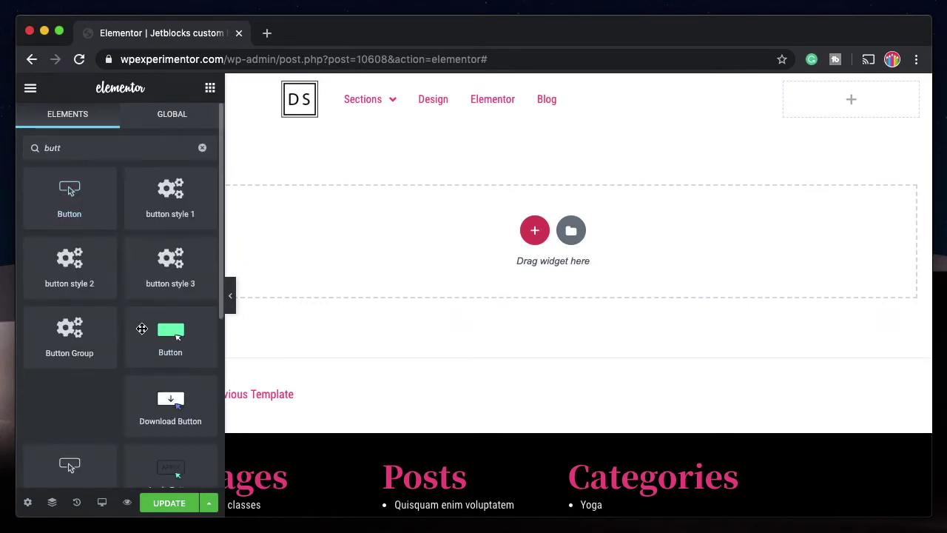
left_click_drag(69, 194, 833, 96)
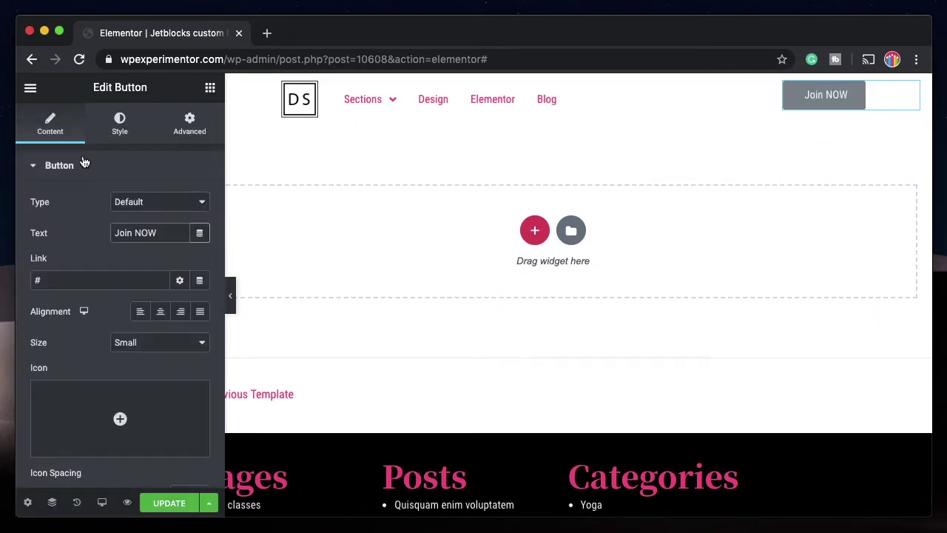
Set the Join NOW button's background color to dark red and update the template
left_click(121, 125)
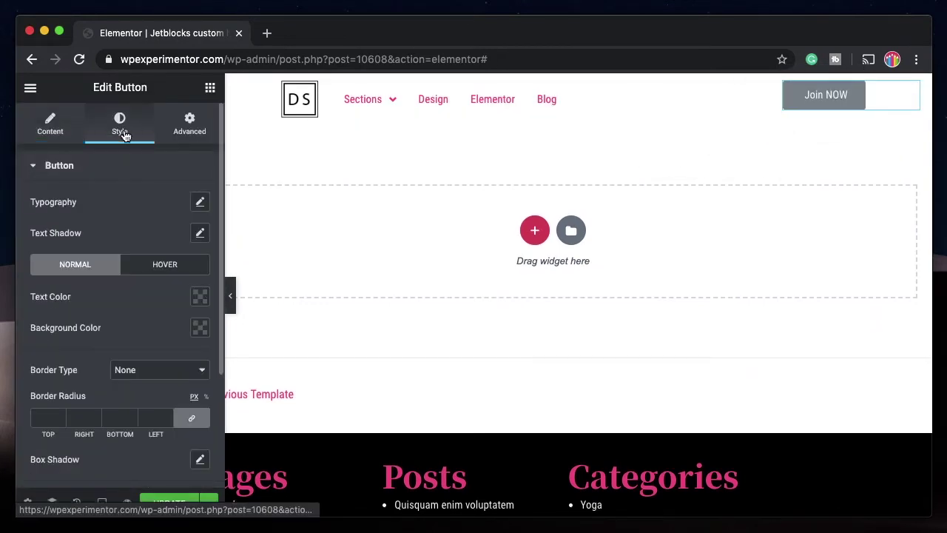
scroll(190, 252, "down", 2)
left_click(199, 253)
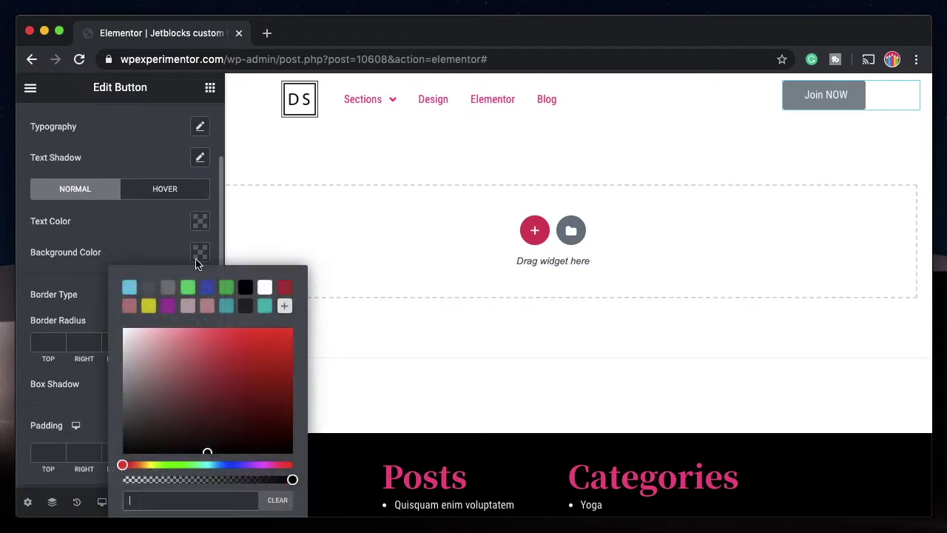
left_click(235, 370)
left_click(120, 239)
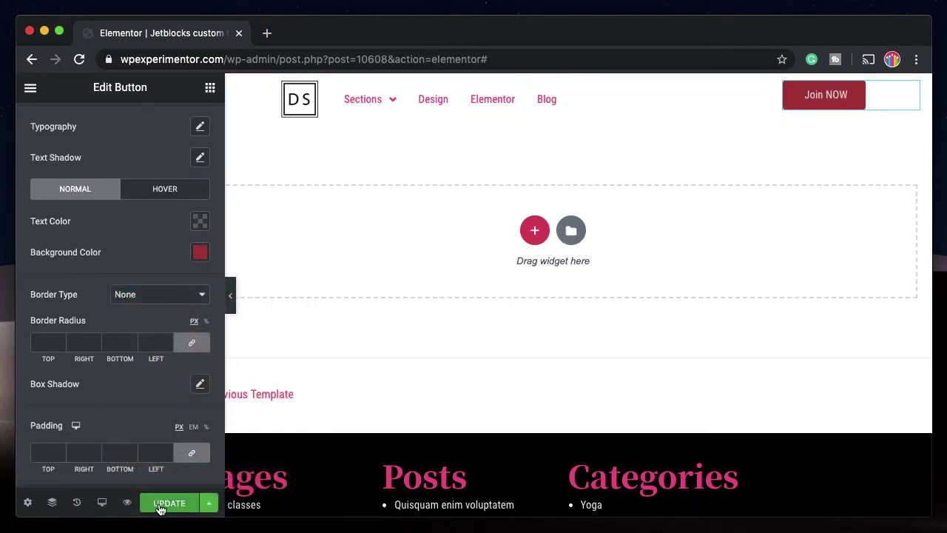
Set the vertical alignment of the Join NOW button's column to Middle
left_click(784, 84)
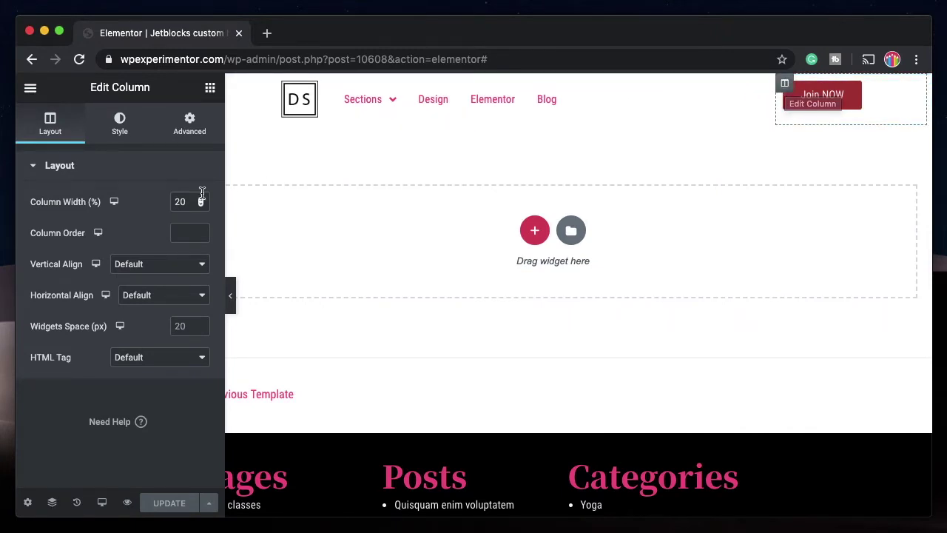
left_click(135, 265)
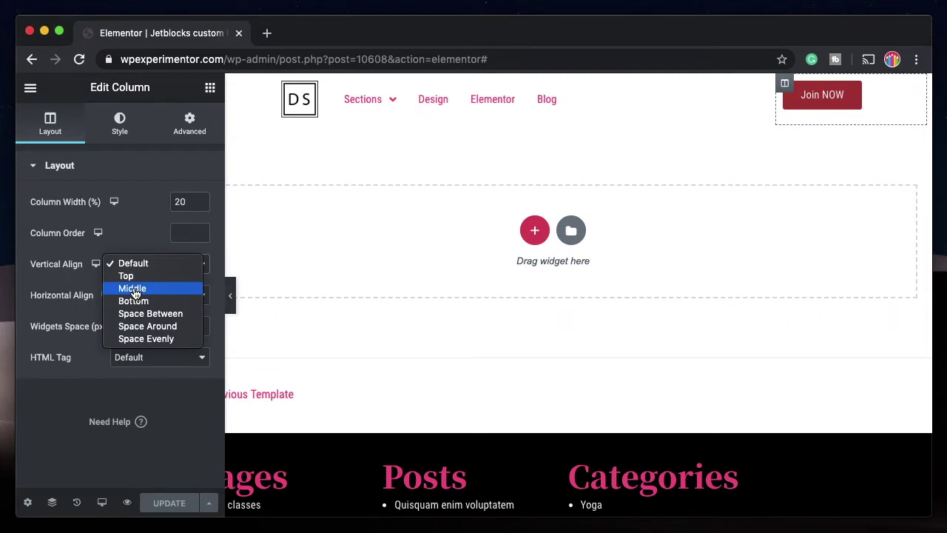
left_click(134, 292)
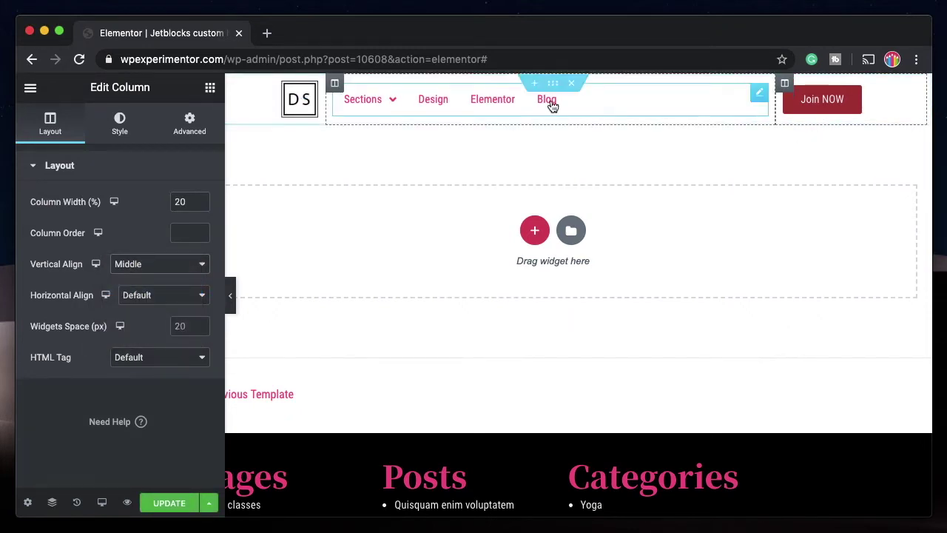
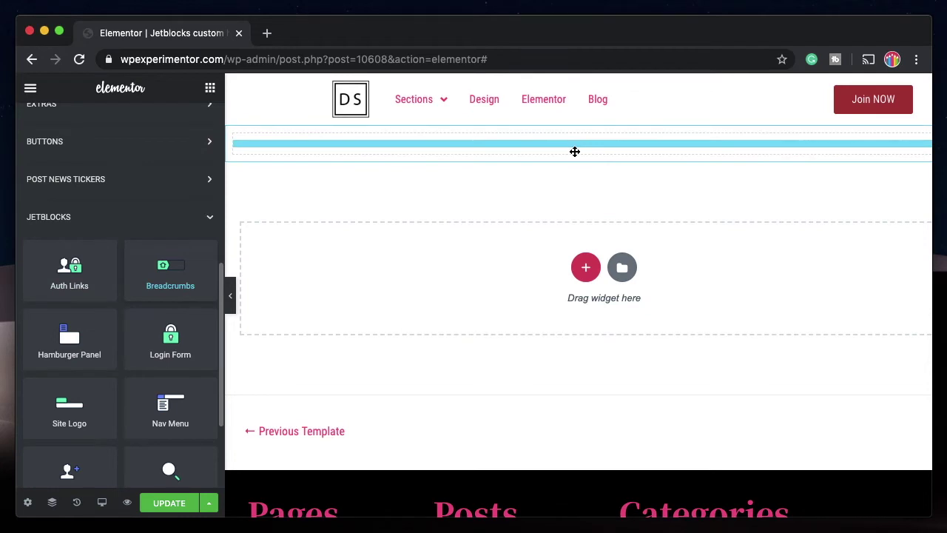
Place the JetBlocks Breadcrumbs widget in the empty section below the header row
left_click_drag(575, 151, 574, 152)
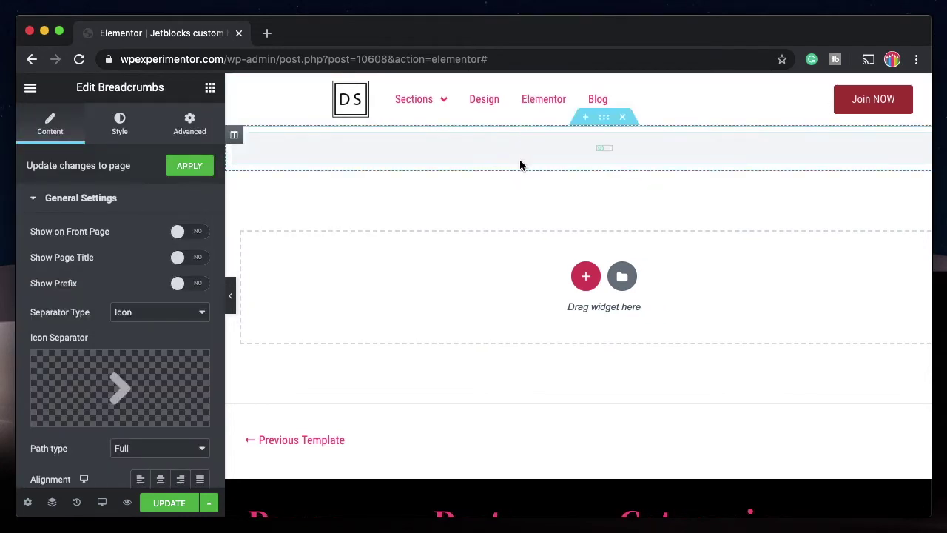
Enable Show on Front Page for the breadcrumbs and set their alignment to Center
left_click(188, 233)
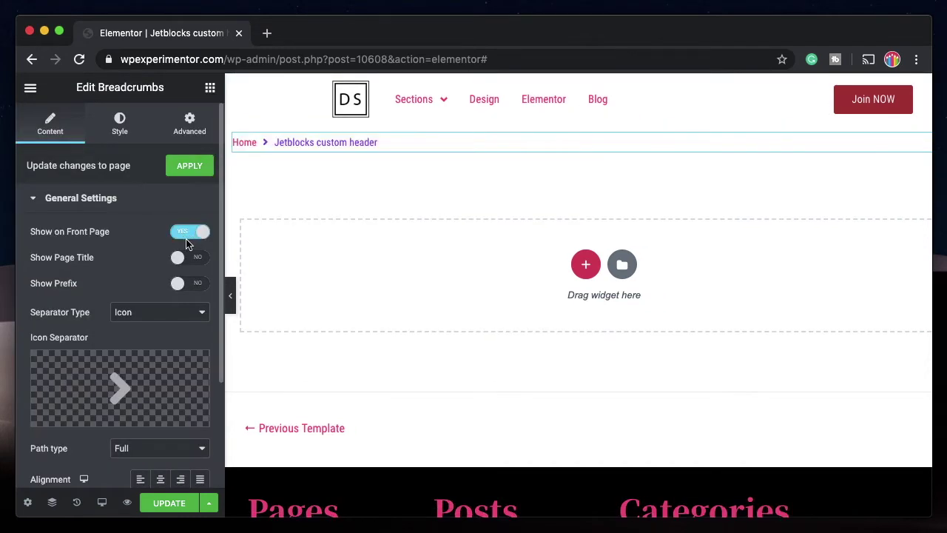
scroll(171, 311, "down", 3)
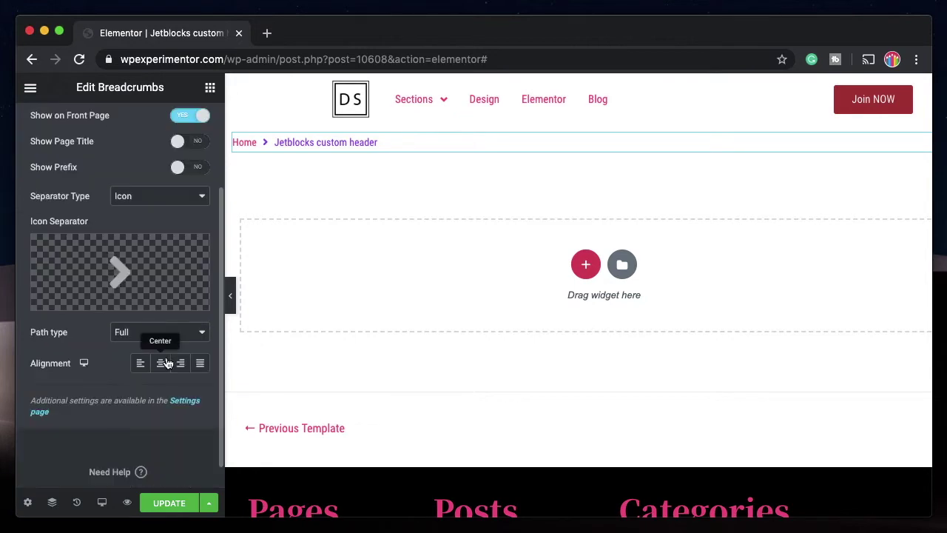
left_click(160, 363)
scroll(148, 362, "up", 1)
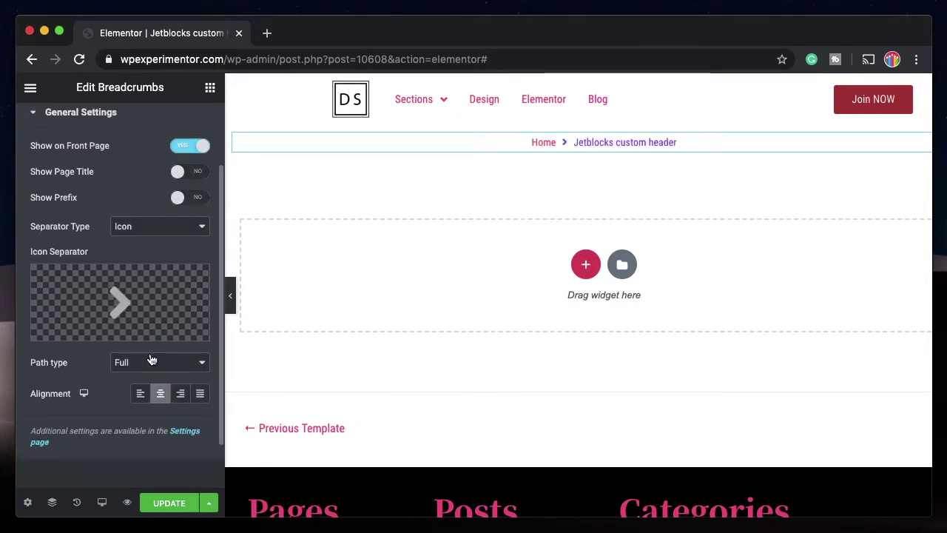
scroll(120, 252, "up", 3)
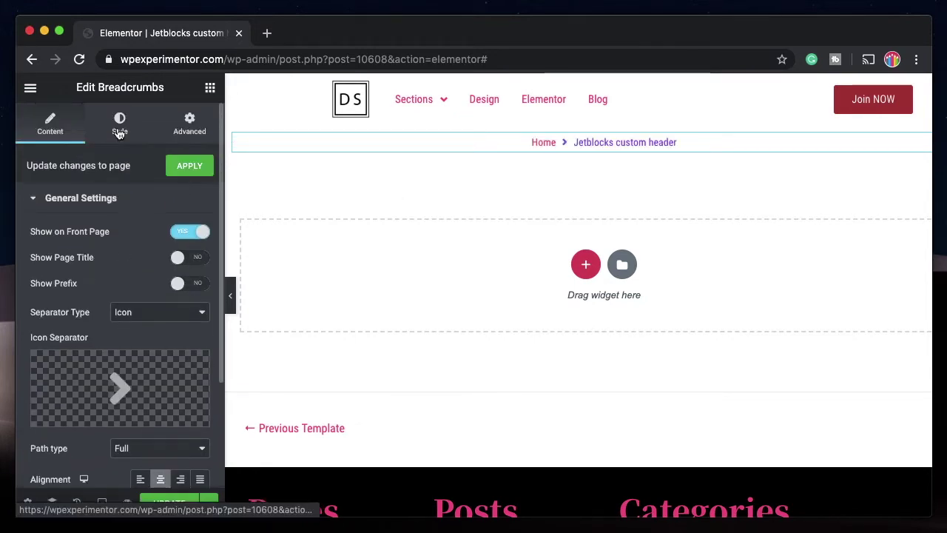
Set the breadcrumbs' normal crumb text color to the dark red swatch
left_click(118, 130)
scroll(152, 244, "down", 1)
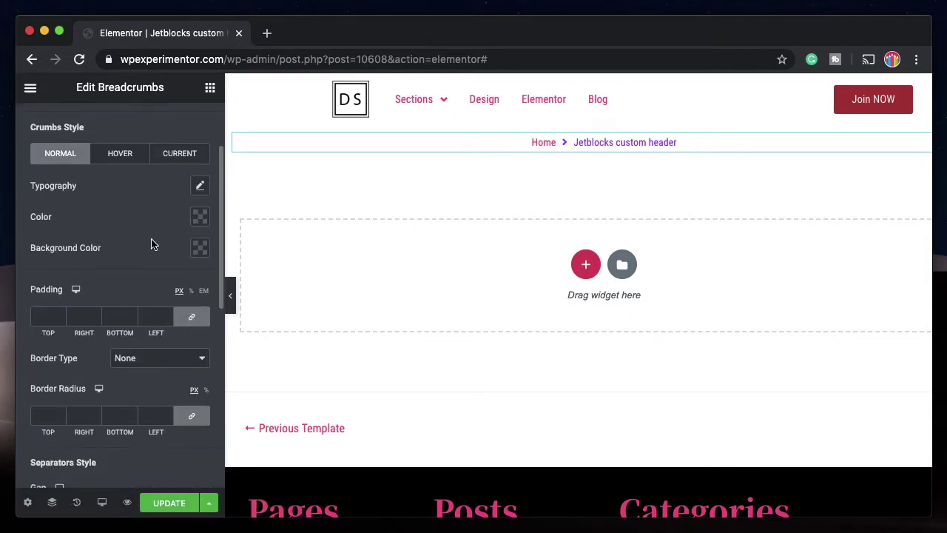
scroll(152, 243, "up", 1)
scroll(153, 243, "down", 6)
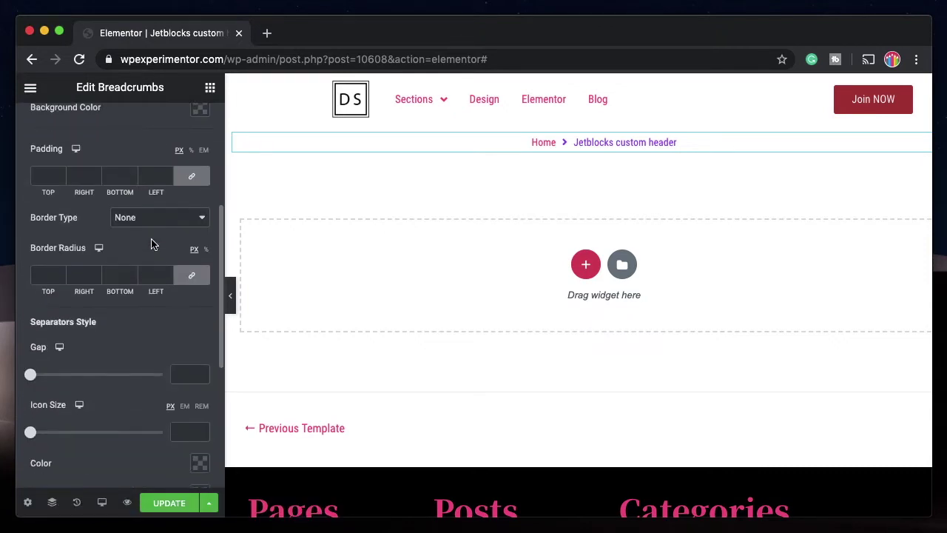
scroll(152, 244, "up", 5)
left_click(200, 242)
left_click(285, 275)
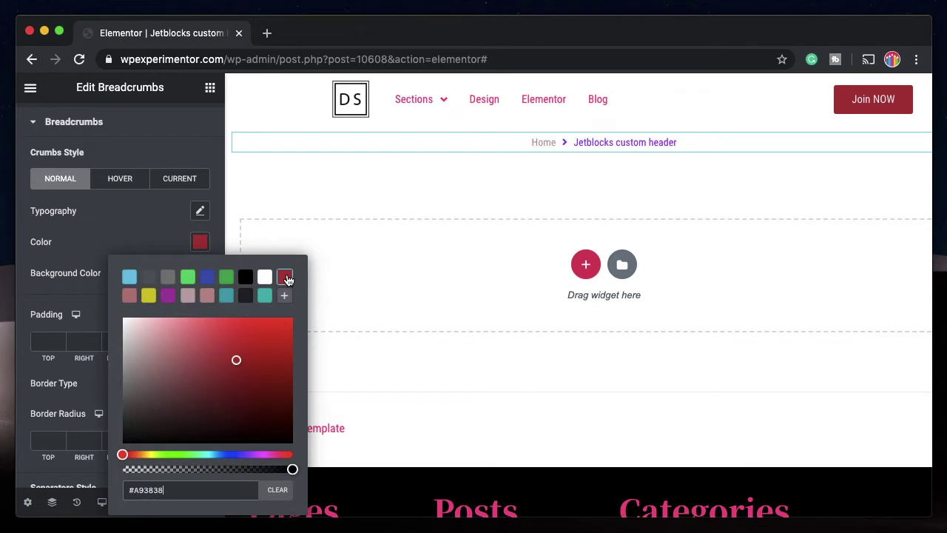
left_click(115, 231)
Set the text color of the current crumb to the blue swatch
scroll(131, 279, "down", 4)
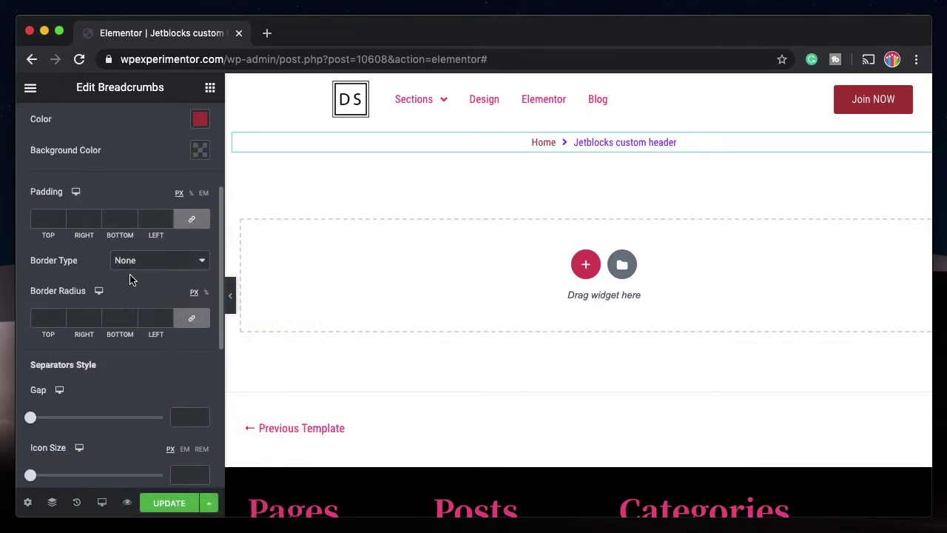
scroll(143, 185, "up", 3)
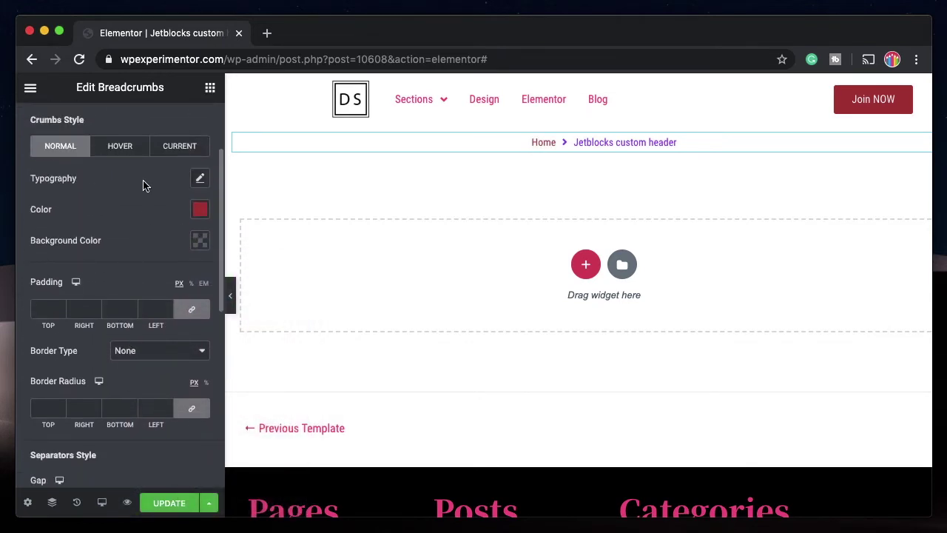
left_click(180, 148)
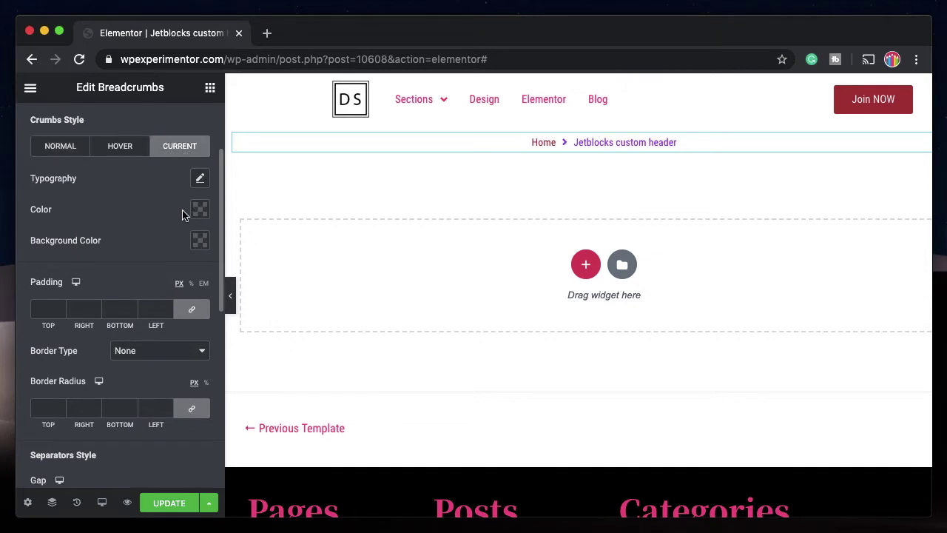
left_click(200, 212)
left_click(207, 243)
left_click(559, 163)
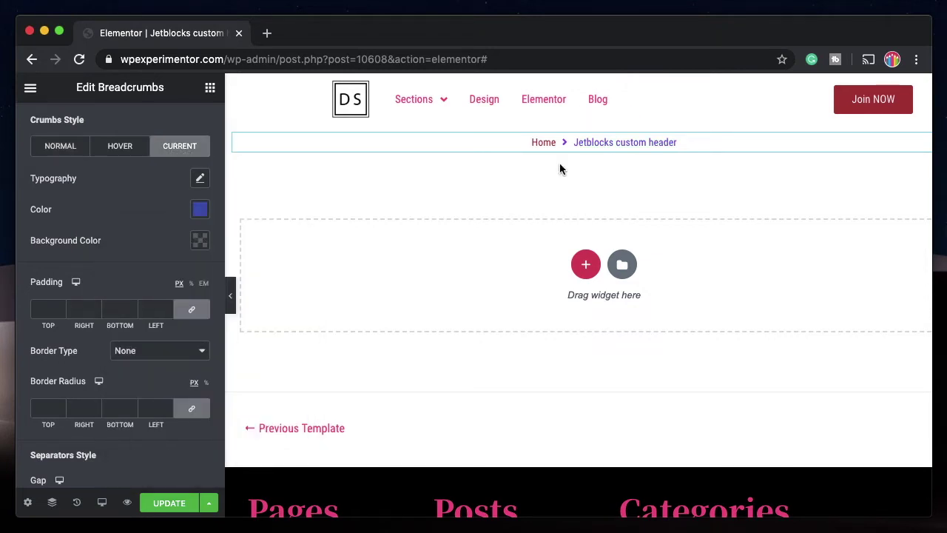
scroll(100, 259, "down", 3)
scroll(100, 259, "down", 3)
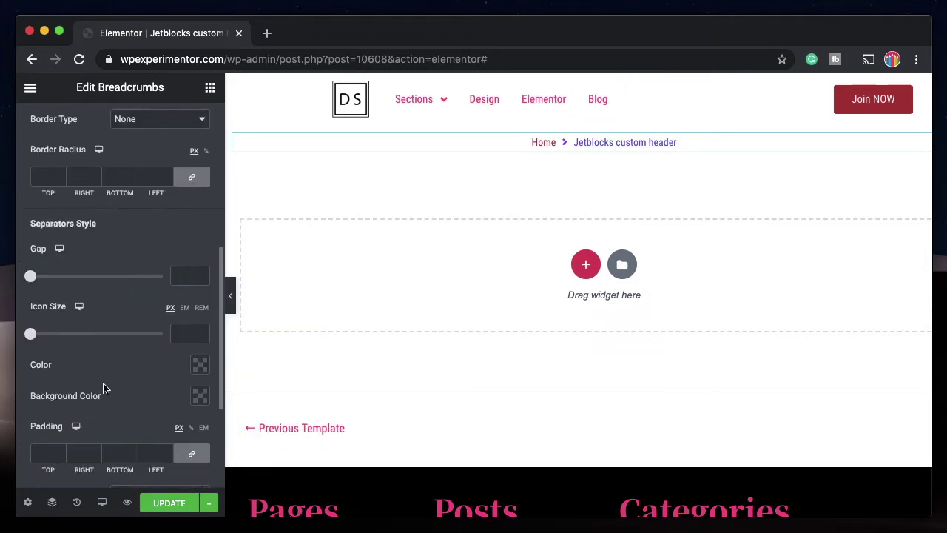
scroll(104, 387, "down", 3)
scroll(115, 398, "up", 10)
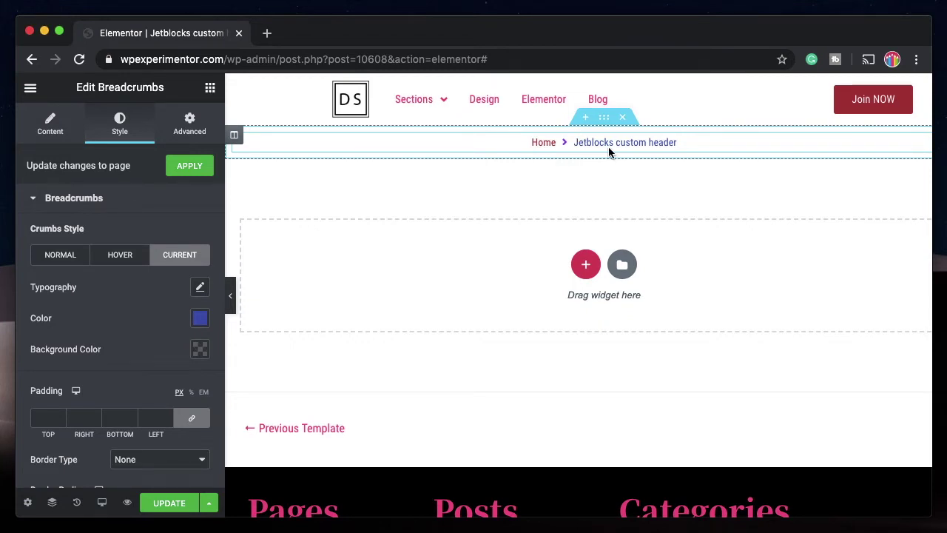
left_click(126, 200)
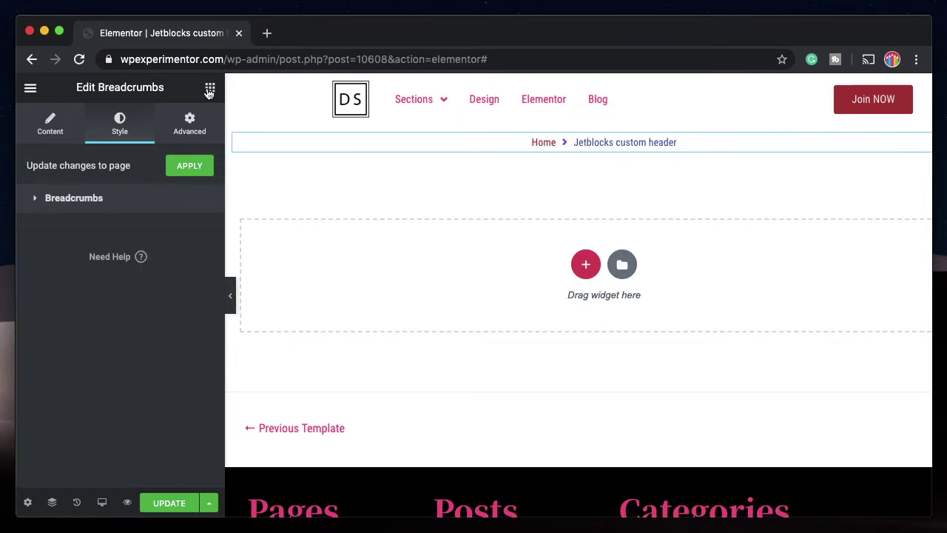
Insert a new section above the header row and give it two columns
left_click(210, 88)
scroll(116, 312, "up", 1)
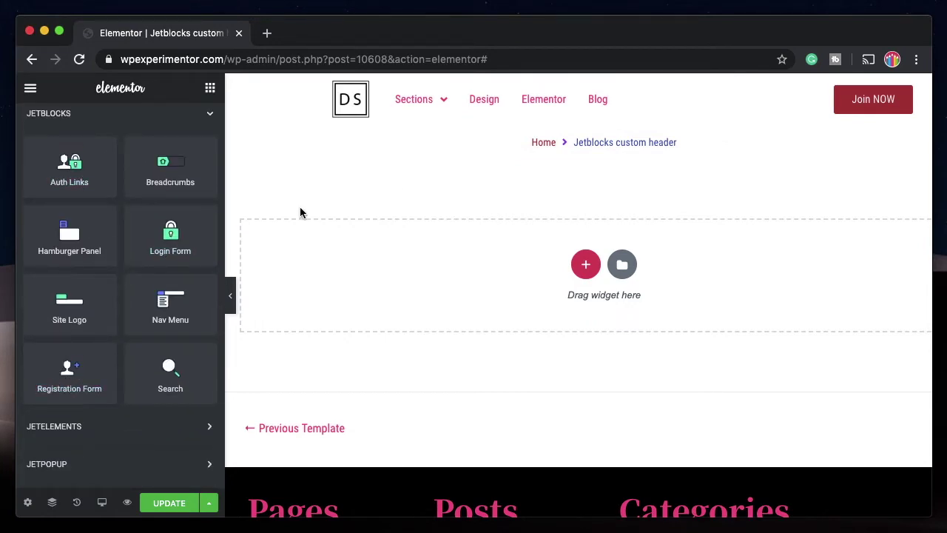
left_click(585, 117)
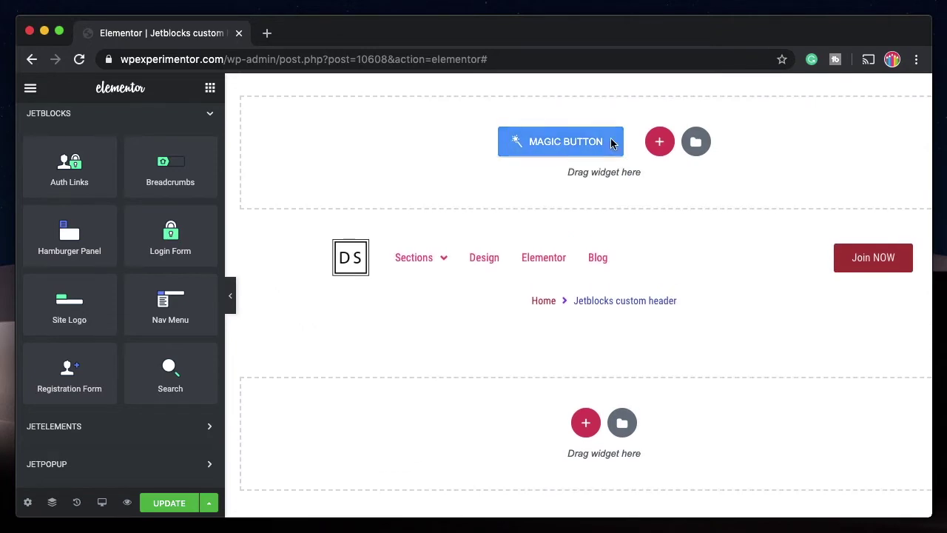
left_click(658, 141)
left_click(473, 182)
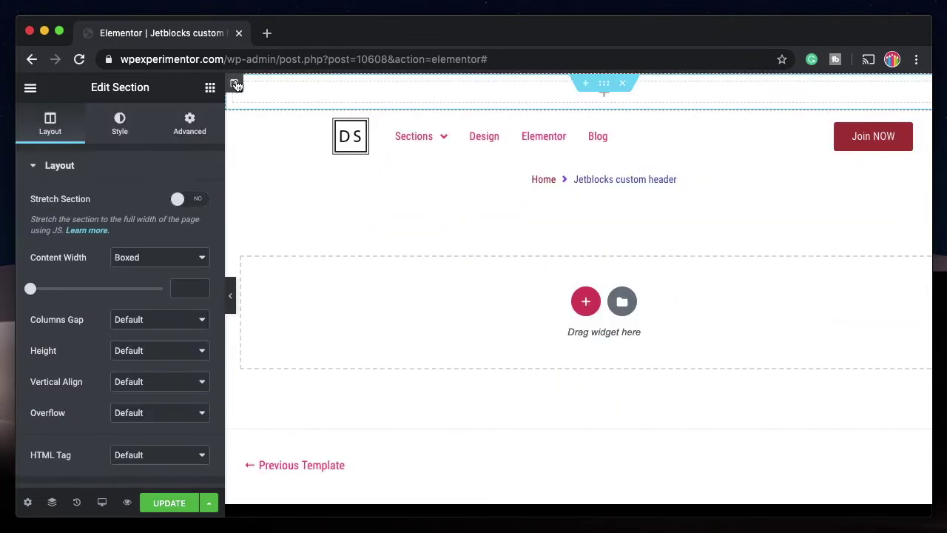
right_click(244, 88)
left_click(278, 117)
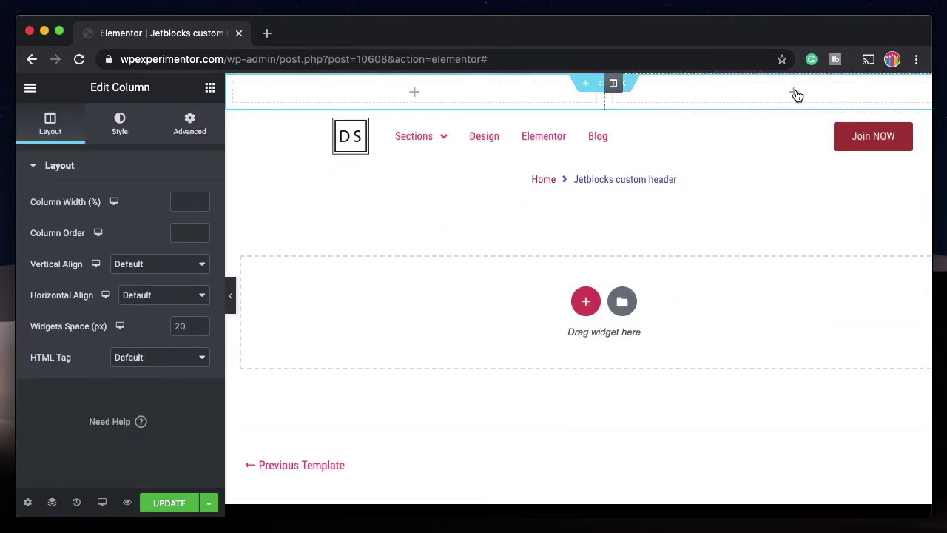
Place the JetBlocks Auth Links widget in the second column of the new top section
left_click(797, 96)
scroll(108, 311, "down", 10)
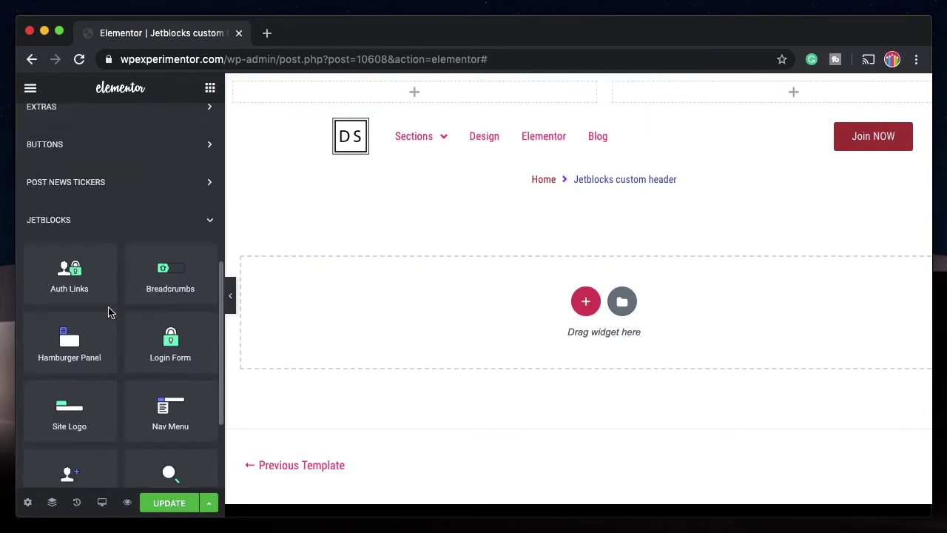
left_click_drag(70, 280, 780, 93)
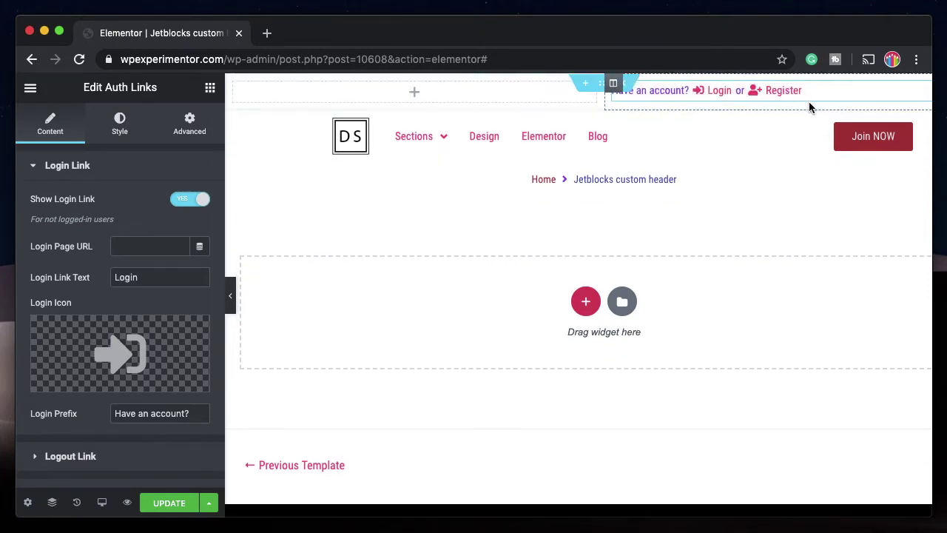
Examine the Auth Links content settings for the login, logout and register links and their order
left_click(143, 246)
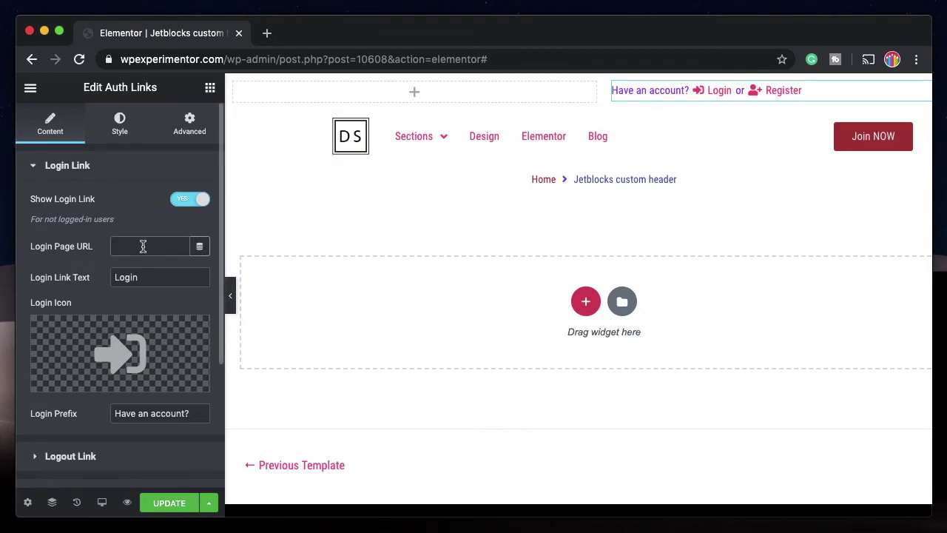
scroll(144, 248, "down", 2)
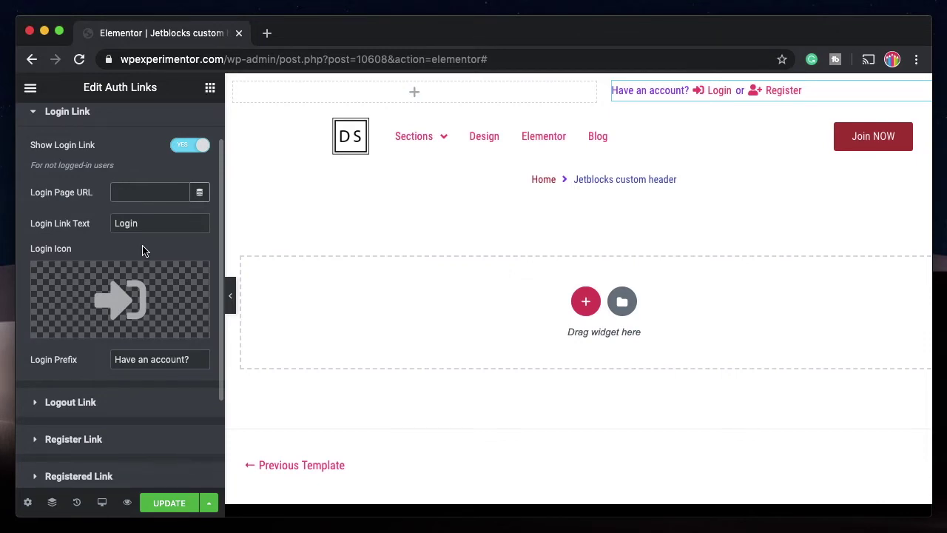
scroll(137, 296, "down", 2)
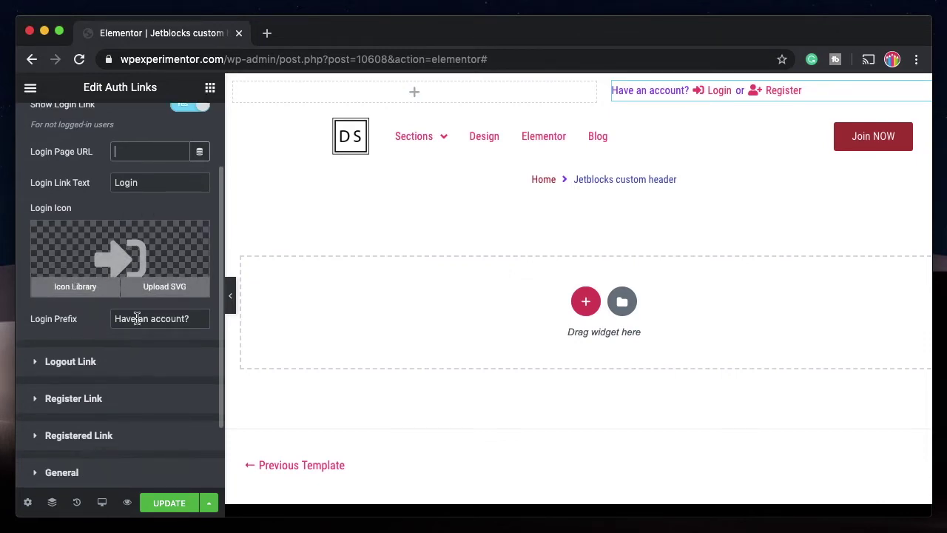
scroll(137, 326, "down", 3)
left_click(131, 277)
scroll(131, 296, "down", 3)
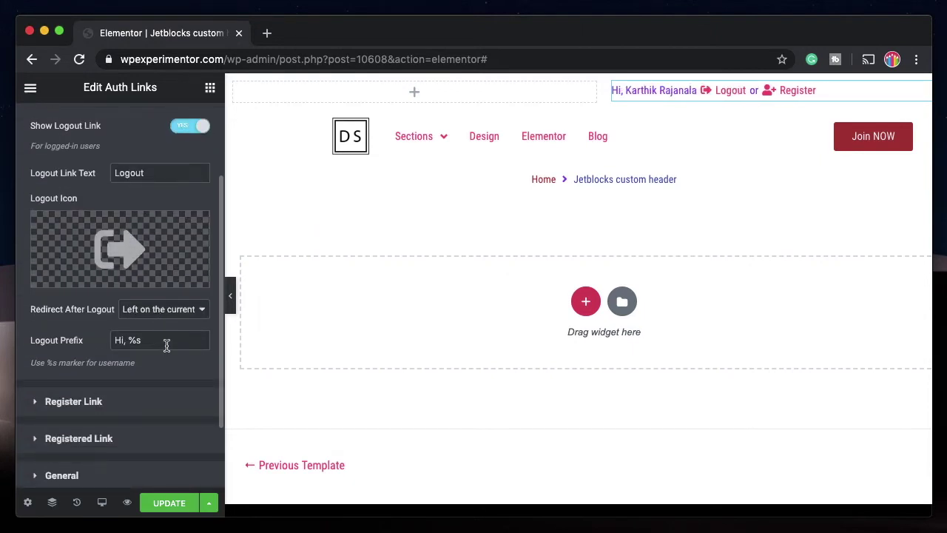
left_click(118, 401)
scroll(122, 221, "down", 3)
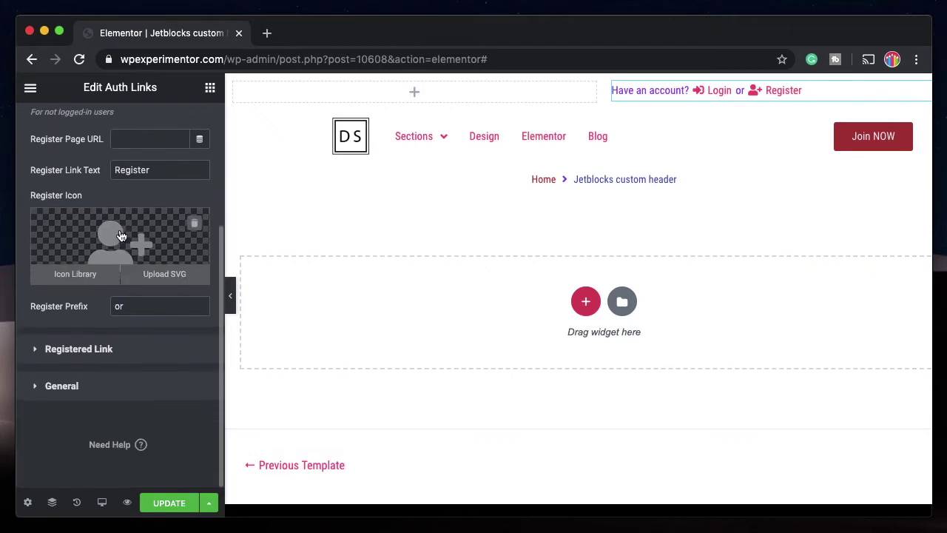
scroll(123, 170, "up", 2)
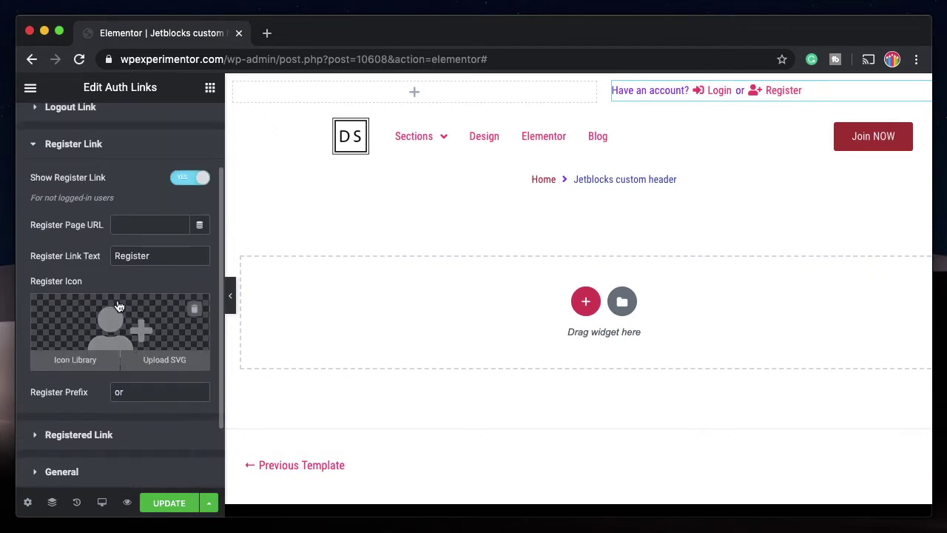
scroll(96, 348, "down", 2)
left_click(96, 385)
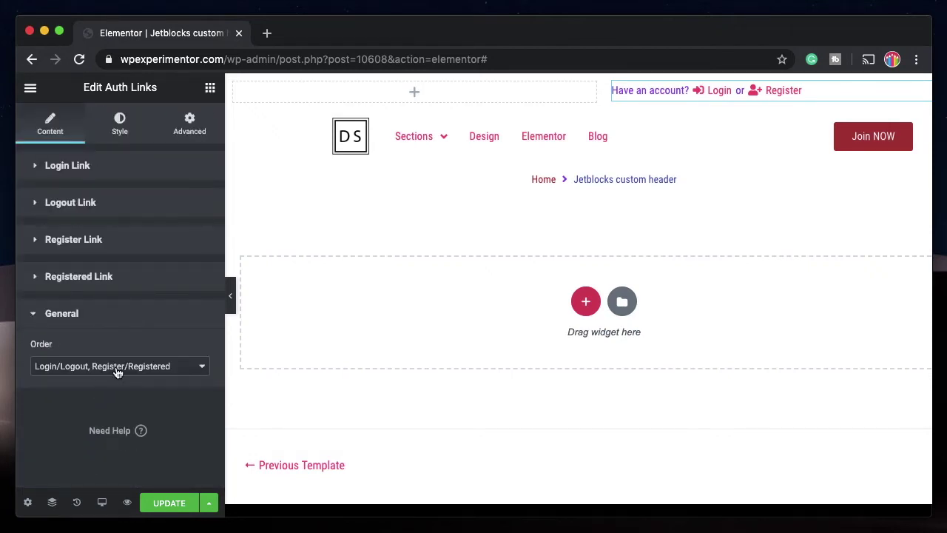
left_click(115, 368)
Set the Auth Links alignment to the right and update the template
left_click(121, 130)
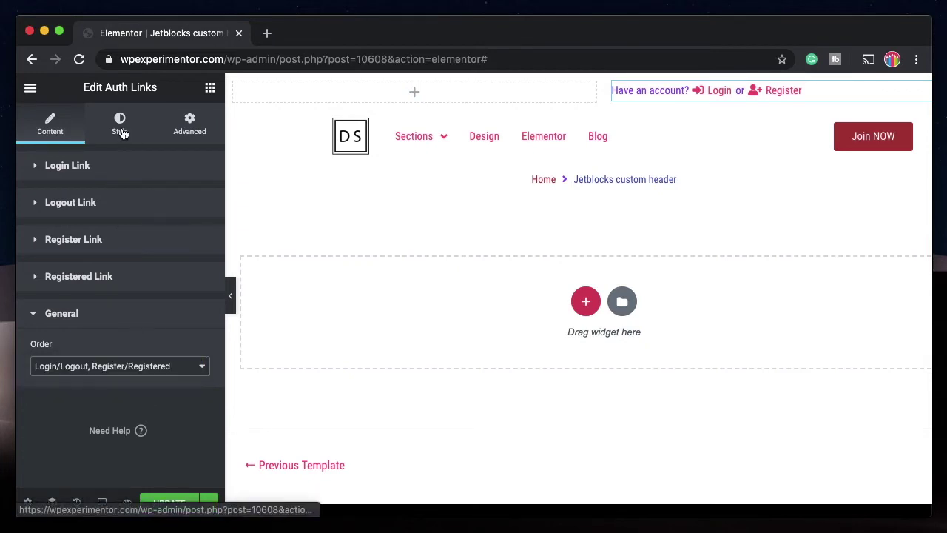
left_click(121, 131)
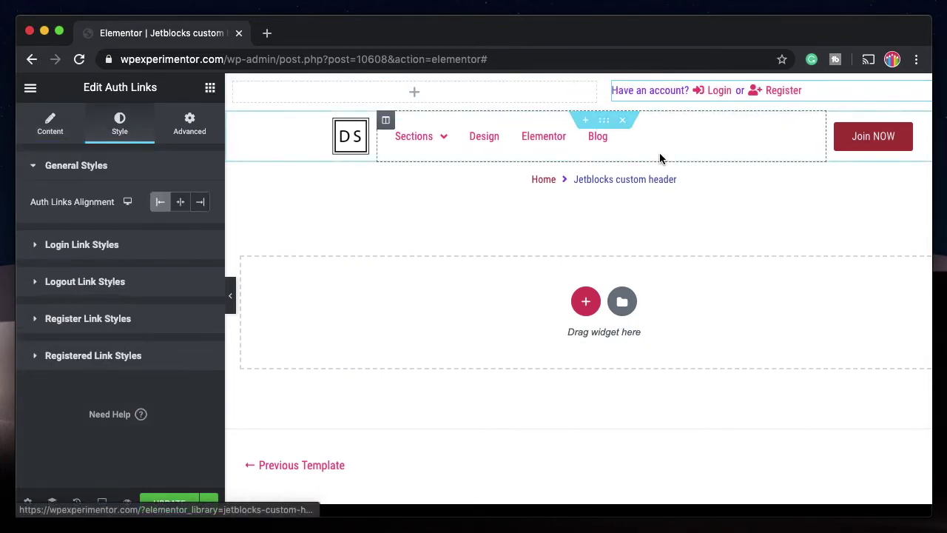
left_click(200, 202)
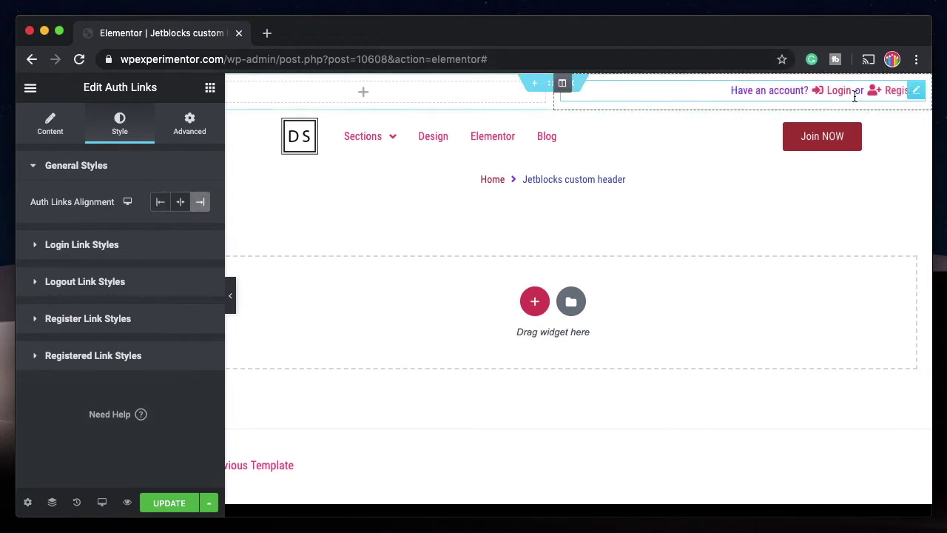
left_click(170, 503)
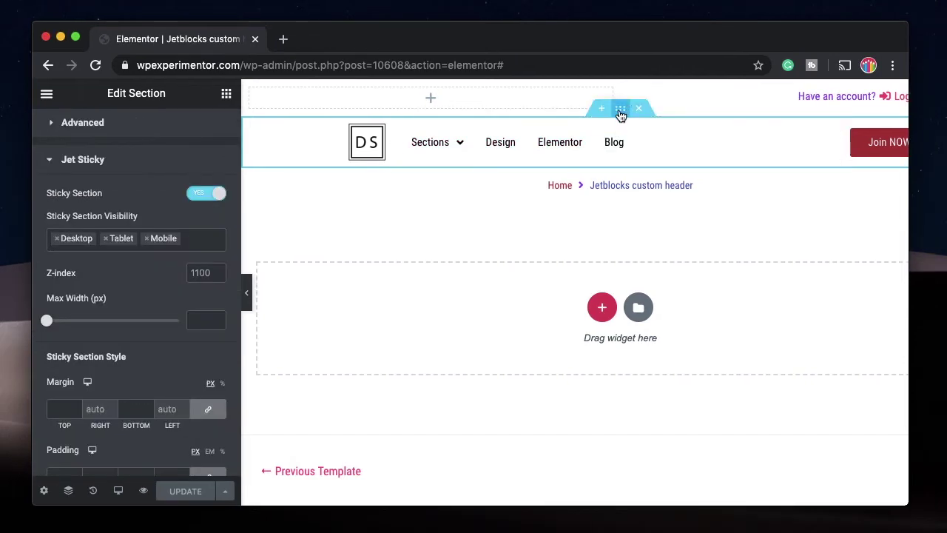
Examine the header row's Jet Sticky settings: the sticky toggle, device visibility, z-index and Sticky Section Style options
left_click(226, 93)
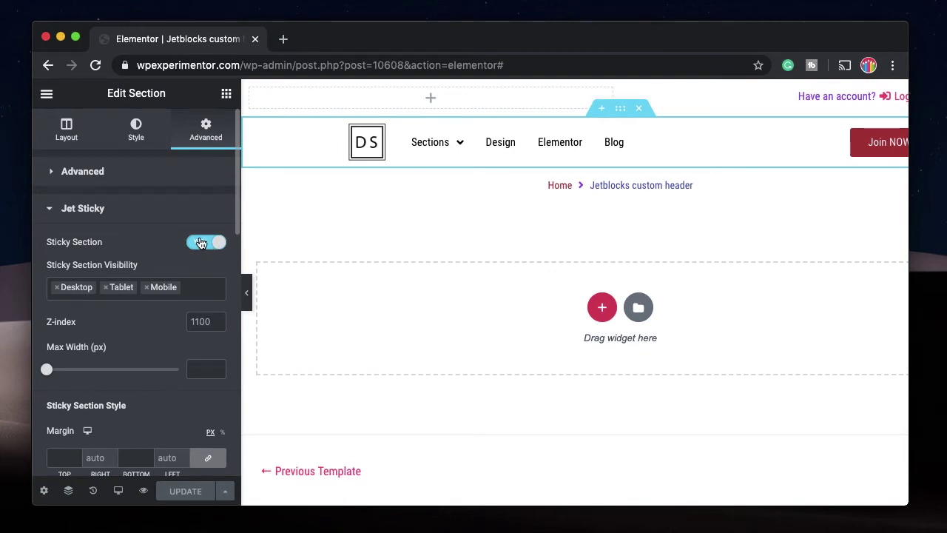
left_click(199, 243)
left_click(199, 243)
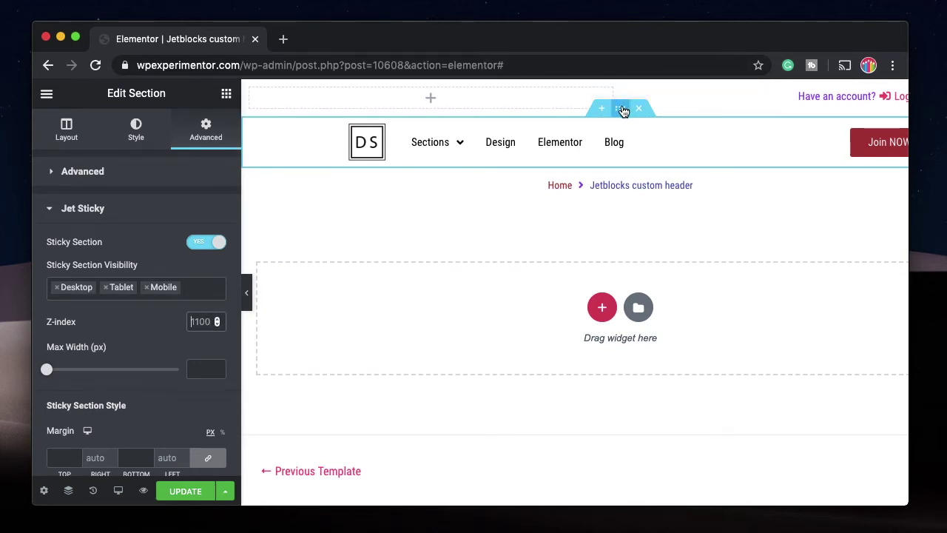
scroll(108, 282, "down", 3)
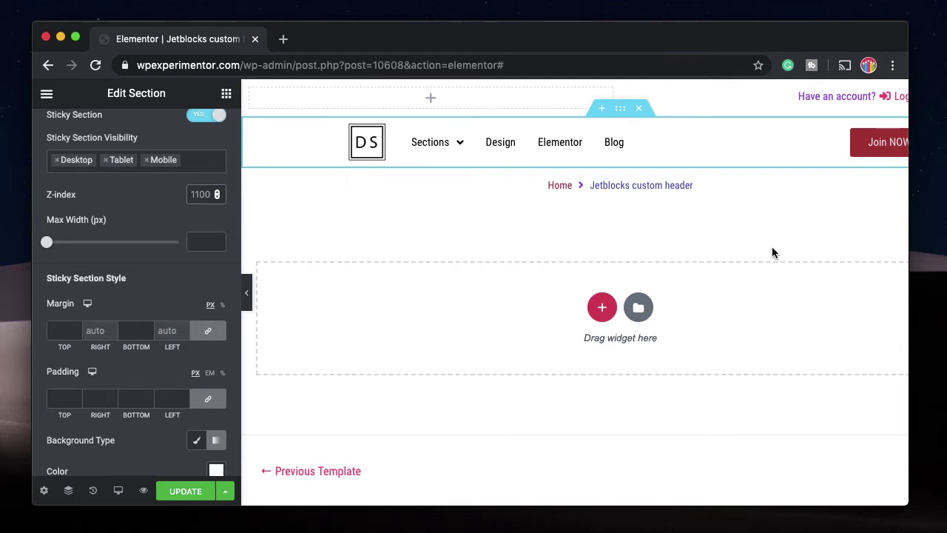
scroll(174, 282, "down", 1)
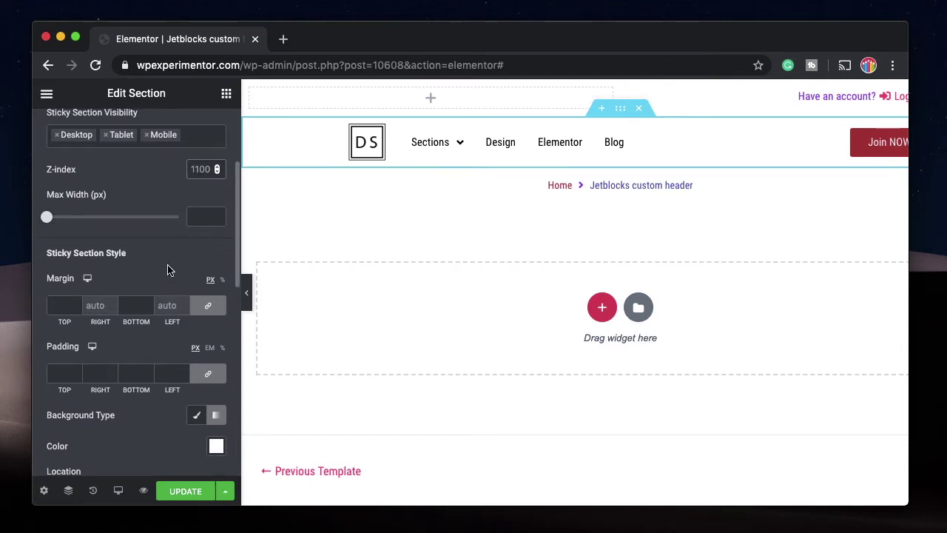
scroll(167, 270, "down", 2)
triple_click(74, 214)
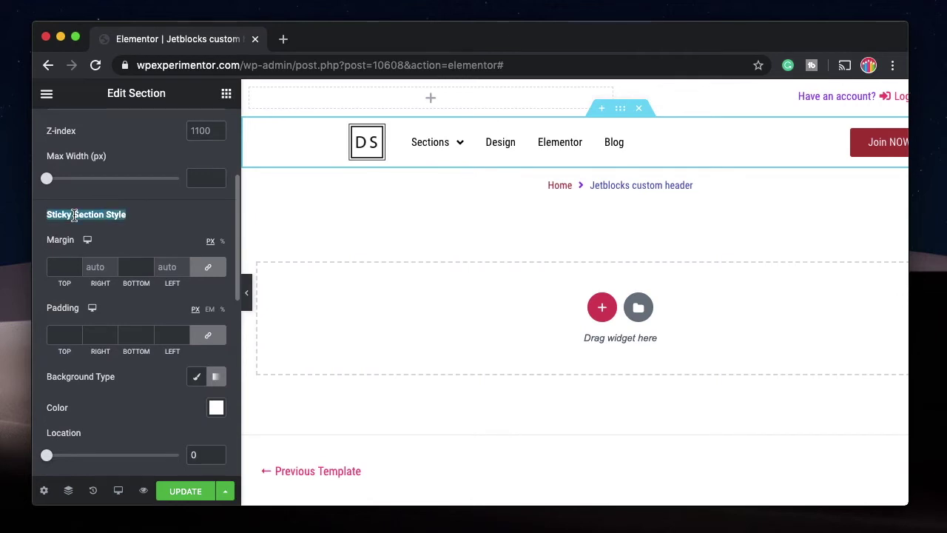
triple_click(111, 214)
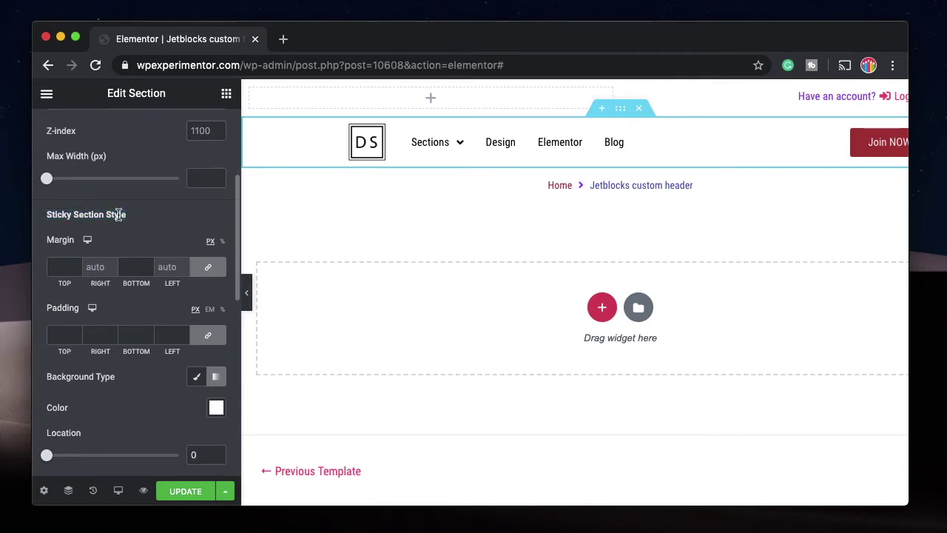
double_click(117, 214)
scroll(108, 448, "down", 2)
scroll(107, 448, "down", 1)
Set the sticky section's background type to Classic and keep the background image attachment at Default
left_click(197, 273)
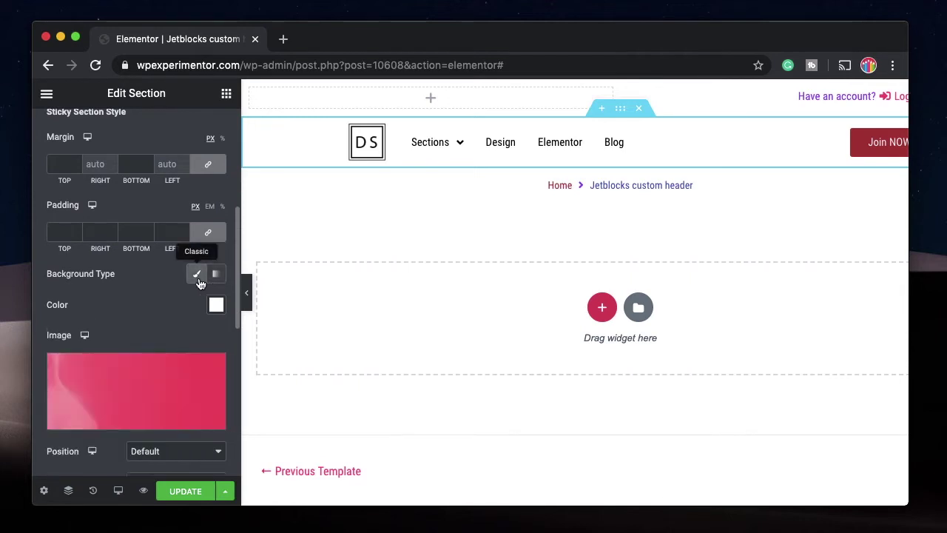
mouse_move(86, 338)
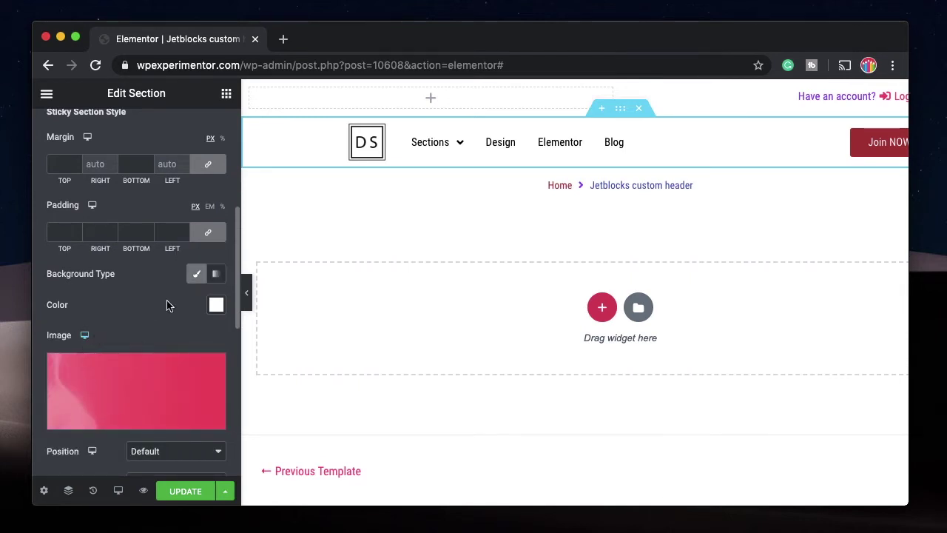
scroll(148, 333, "down", 3)
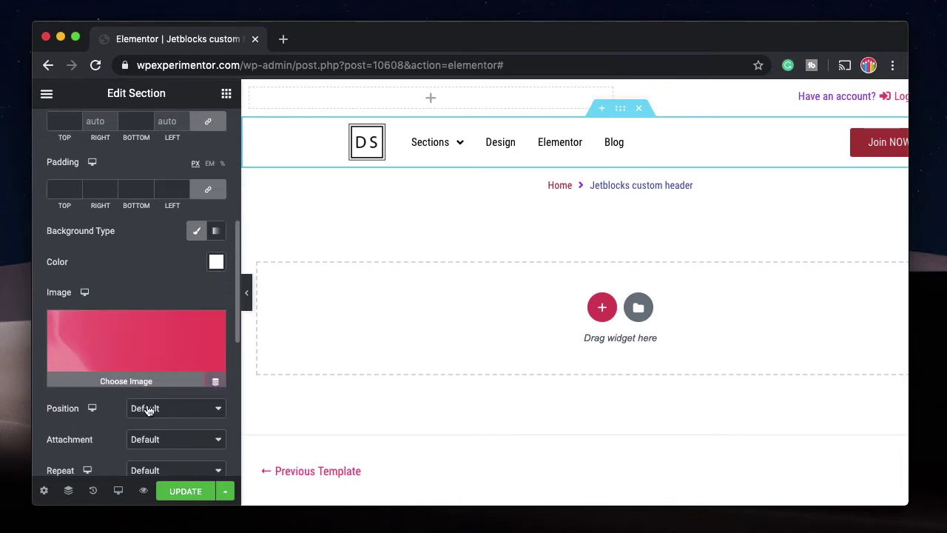
left_click(170, 377)
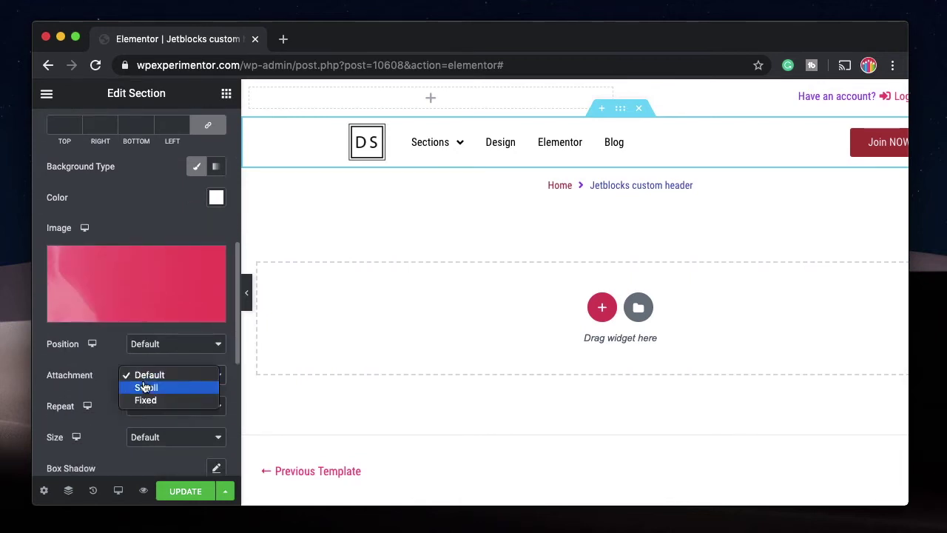
left_click(156, 375)
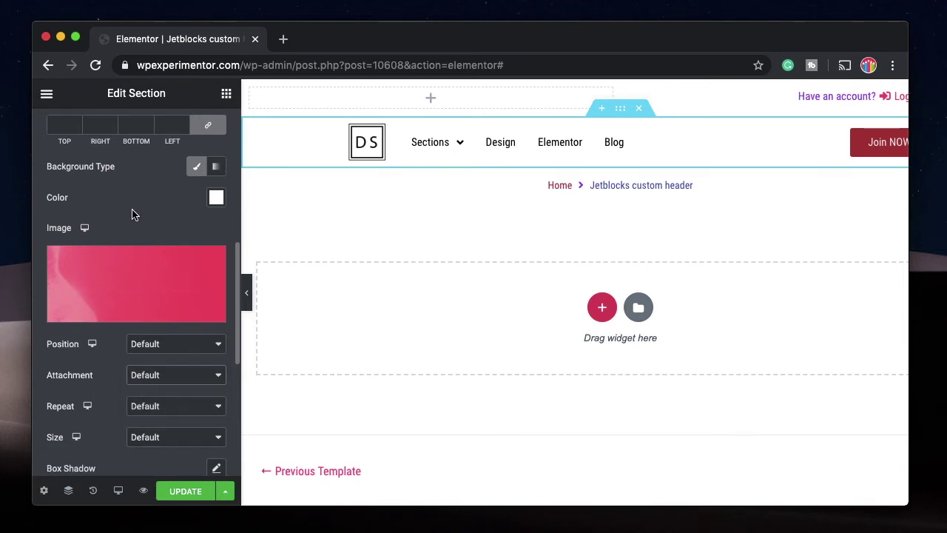
Set the sticky section's transition duration to 0.8
scroll(162, 281, "down", 2)
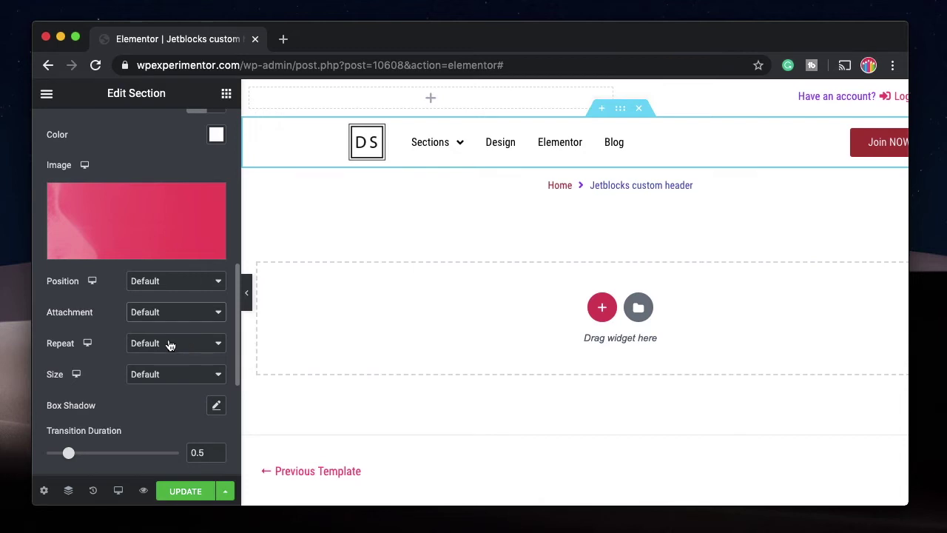
scroll(169, 345, "down", 2)
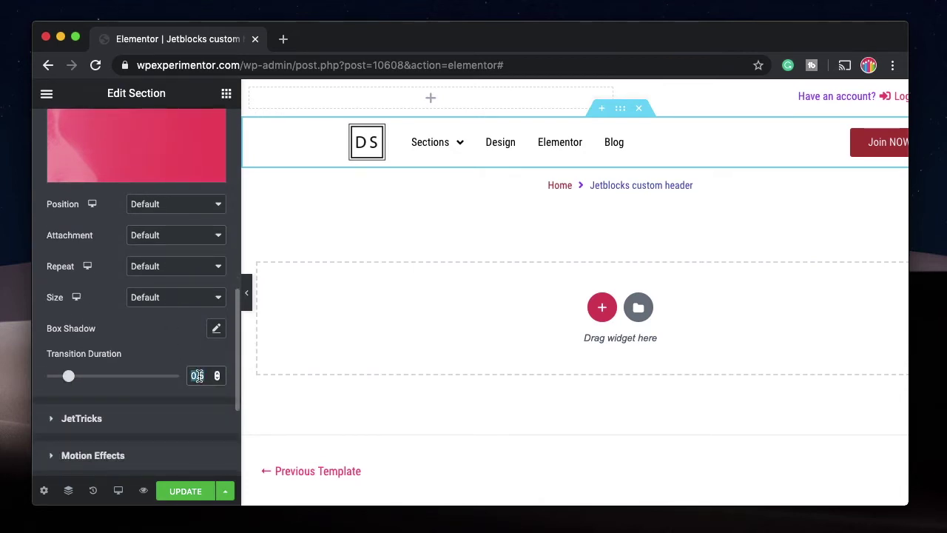
type("1")
key("BackSpace")
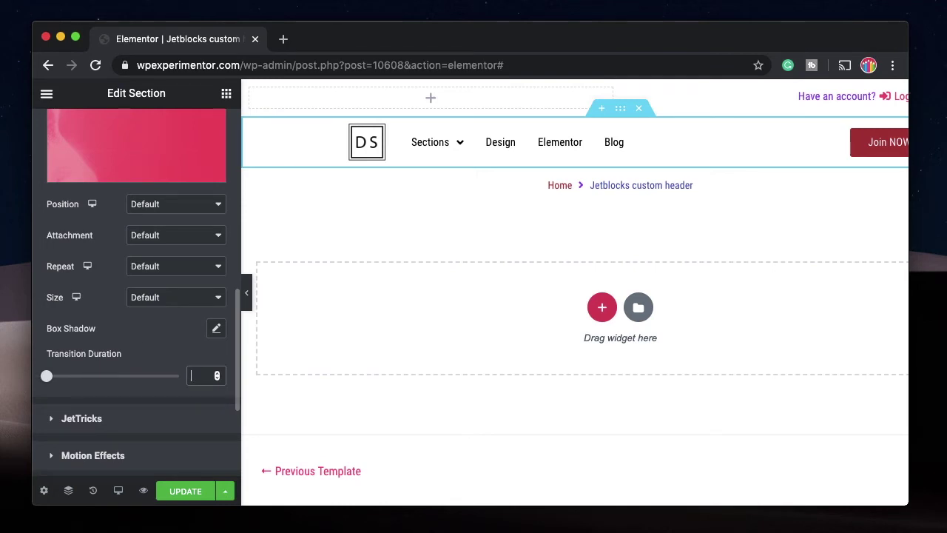
type("0.8")
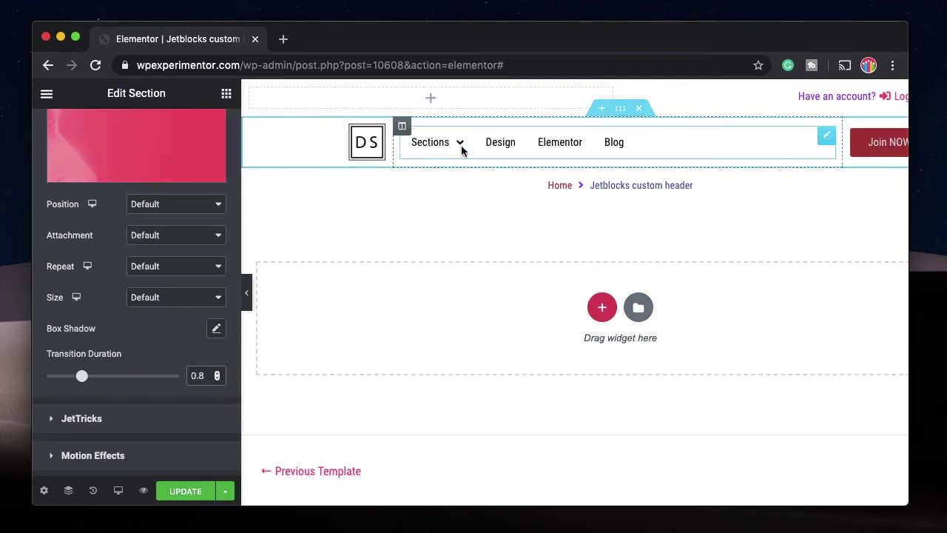
Clear the sticky section's background color and update the template
mouse_move(459, 145)
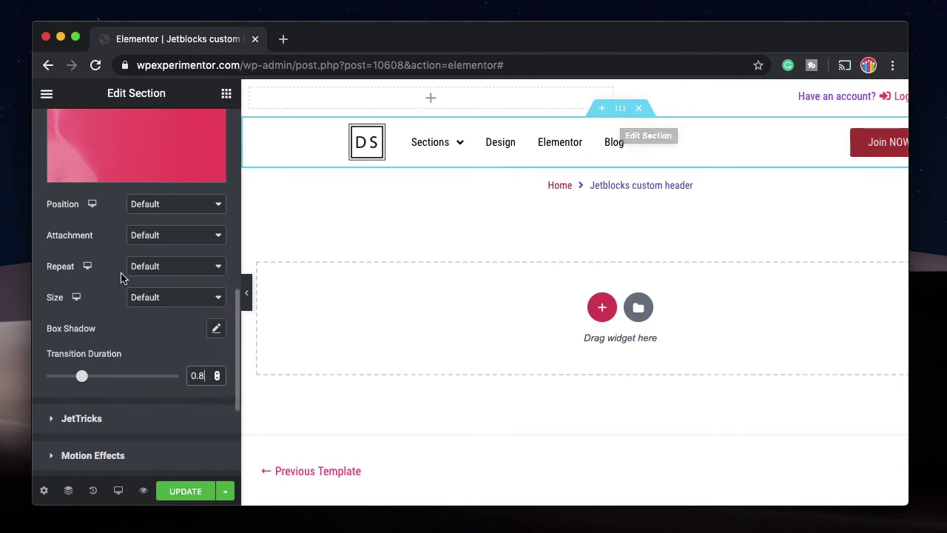
scroll(148, 289, "up", 4)
scroll(184, 376, "down", 2)
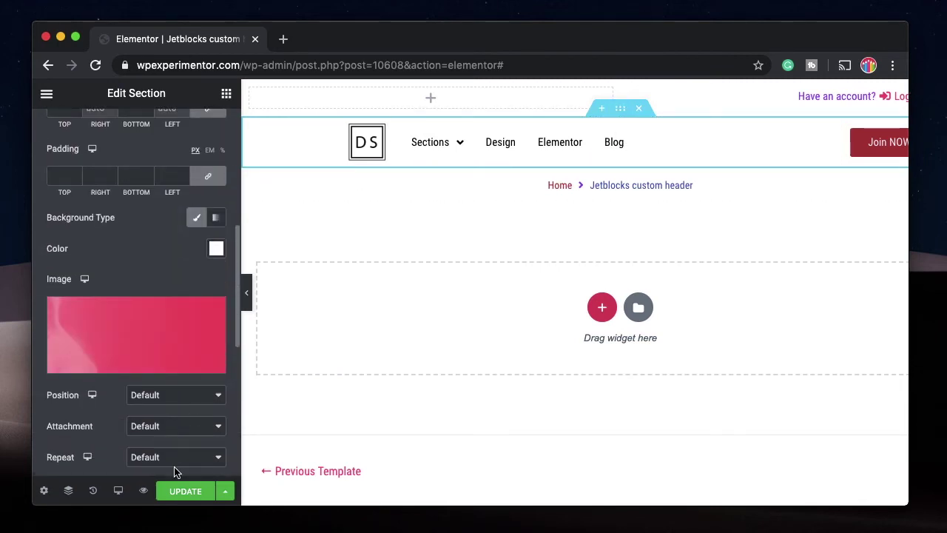
left_click(214, 250)
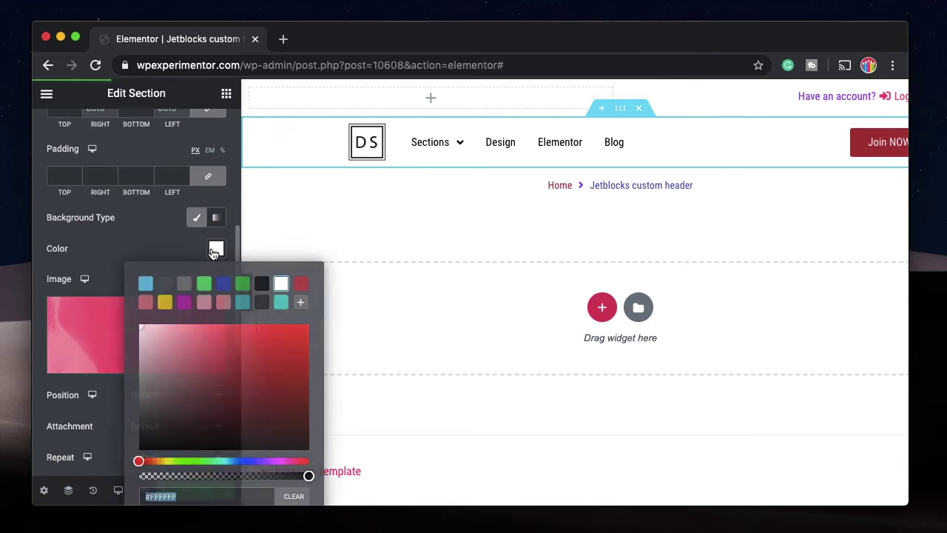
left_click(294, 496)
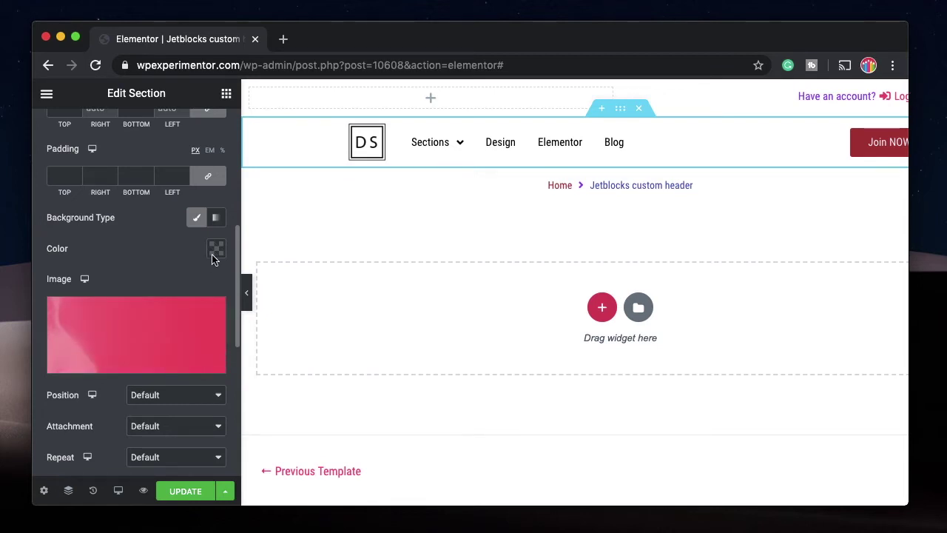
left_click(186, 491)
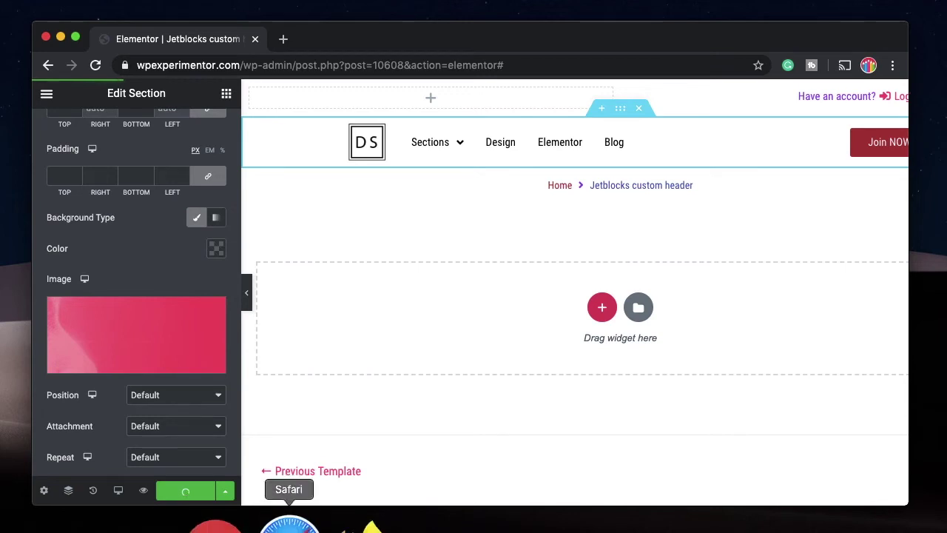
Switch to Safari, reload the site's home page and check the sticky header's image background while scrolling
left_click(289, 524)
left_click(648, 17)
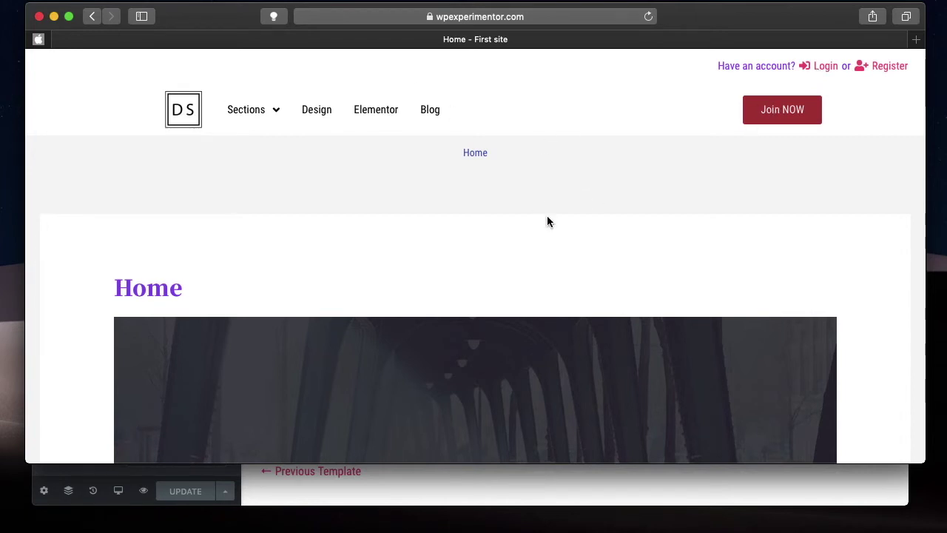
scroll(547, 215, "down", 2)
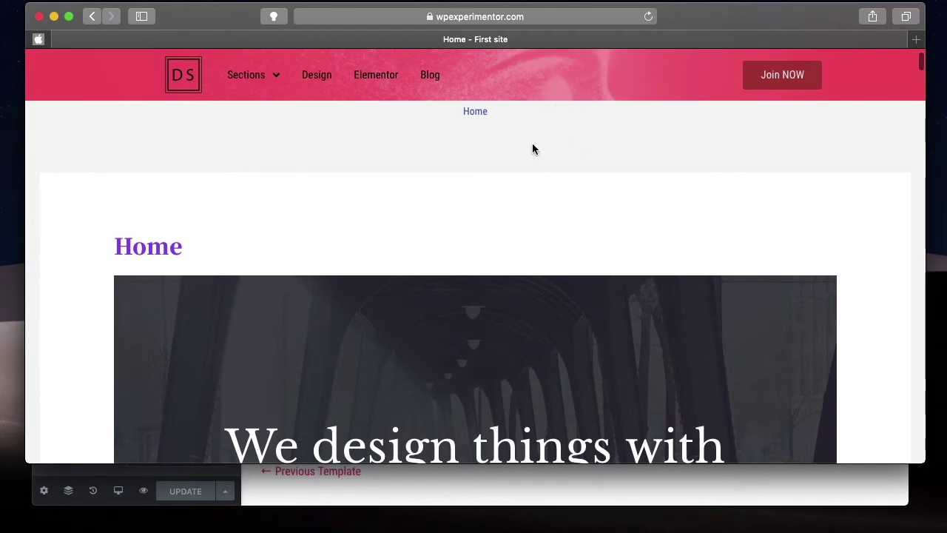
scroll(532, 149, "down", 3)
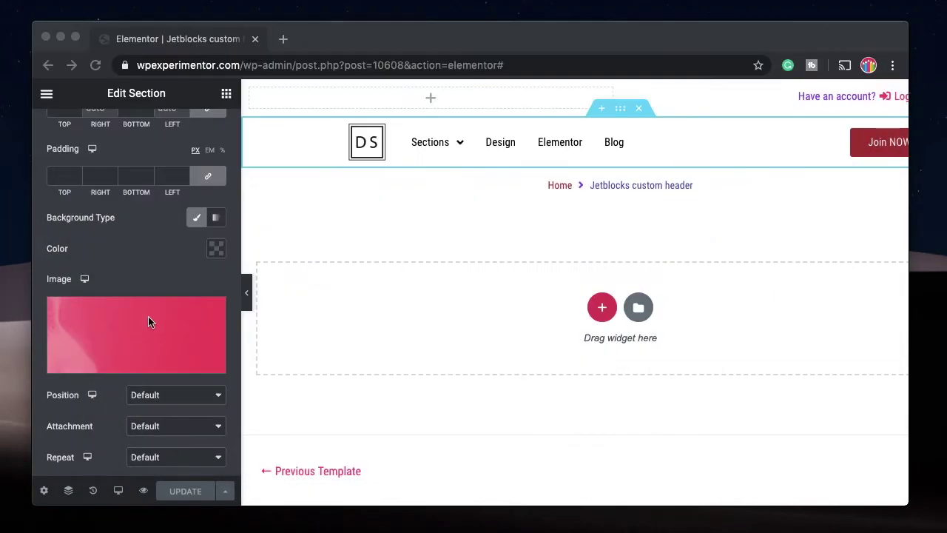
Change the header row's sticky background type to Gradient with white as the first color, and update the template
left_click(216, 248)
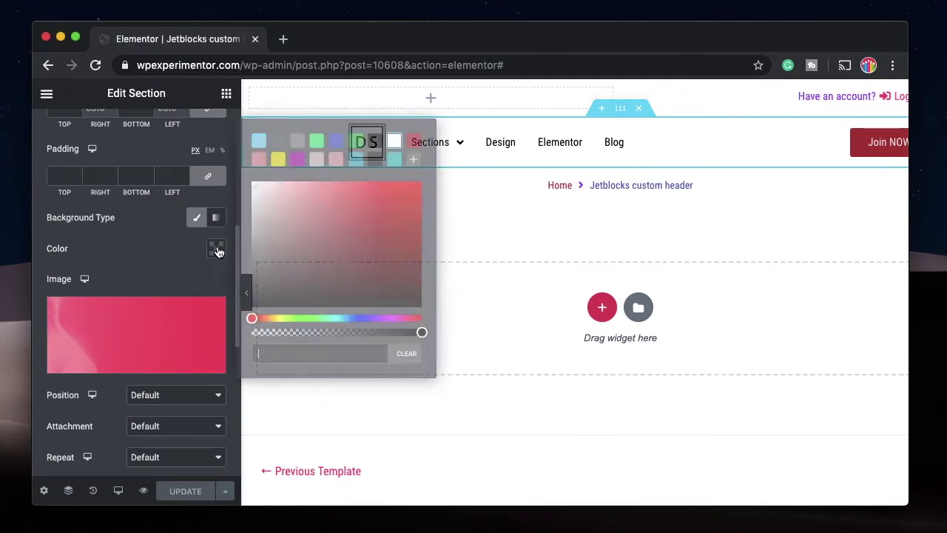
left_click(365, 223)
left_click(216, 219)
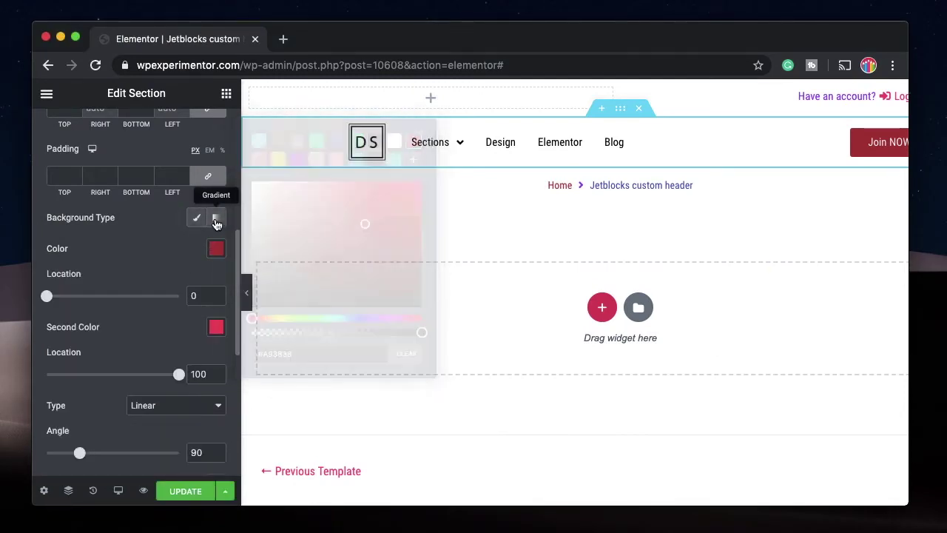
left_click(216, 248)
left_click(391, 140)
left_click(217, 213)
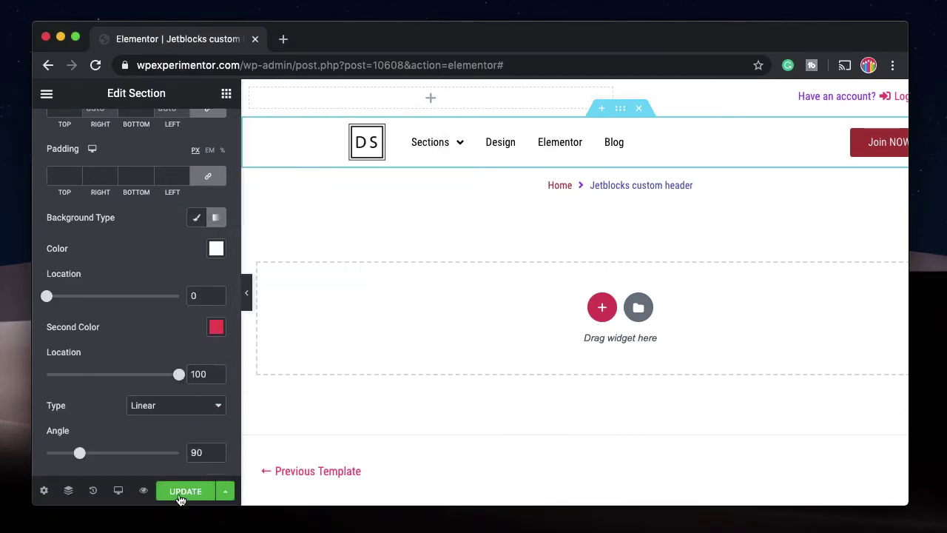
left_click(185, 491)
Check the sticky header's gradient background on the home page in Safari, then minimize the Safari window
key("super+Tab")
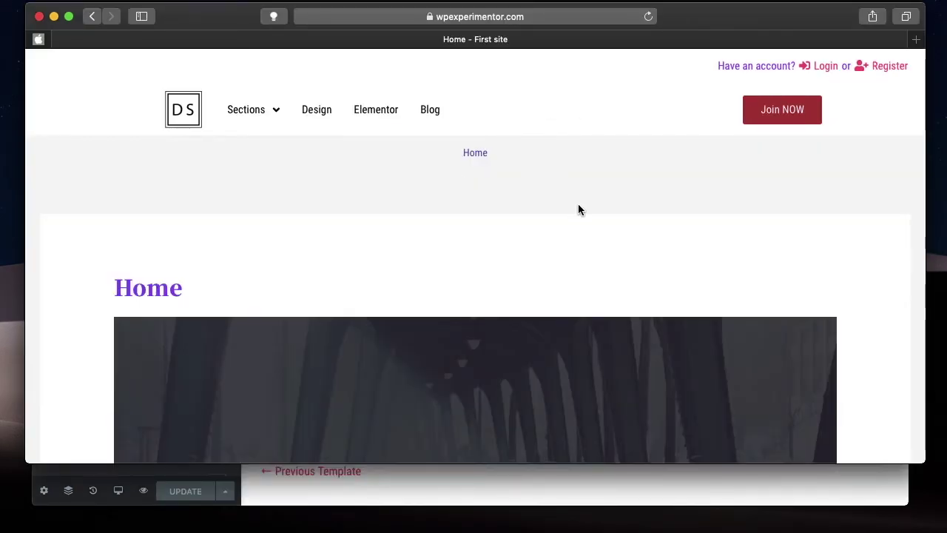
scroll(577, 203, "down", 3)
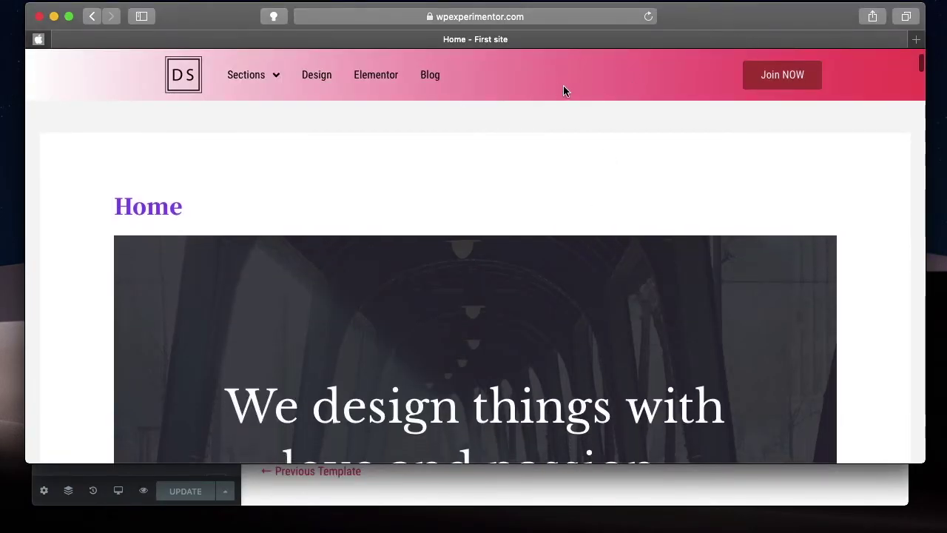
scroll(542, 157, "down", 10)
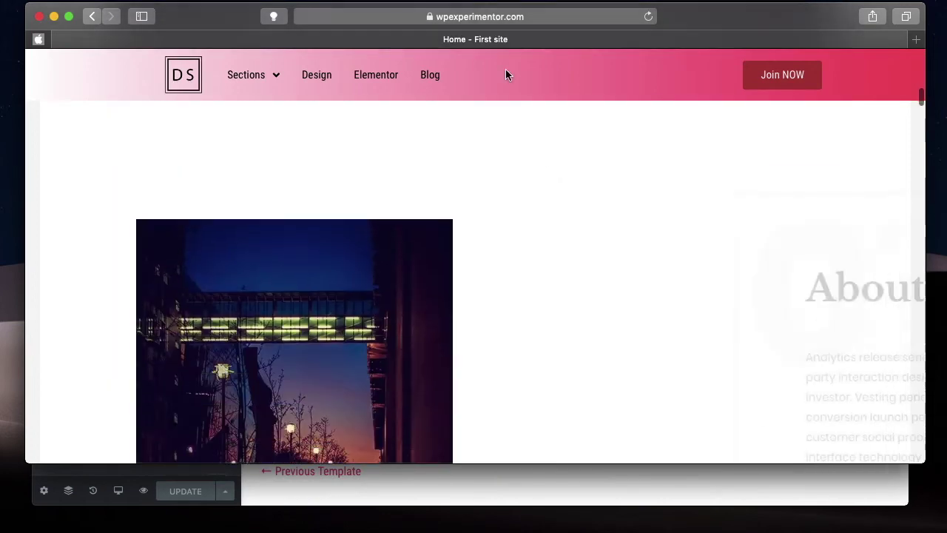
scroll(520, 194, "down", 6)
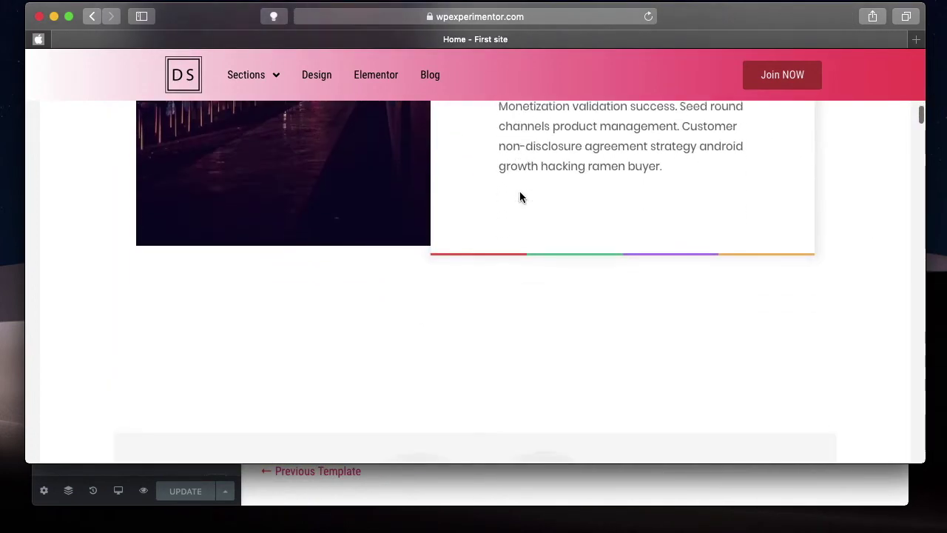
scroll(519, 196, "down", 3)
left_click(54, 15)
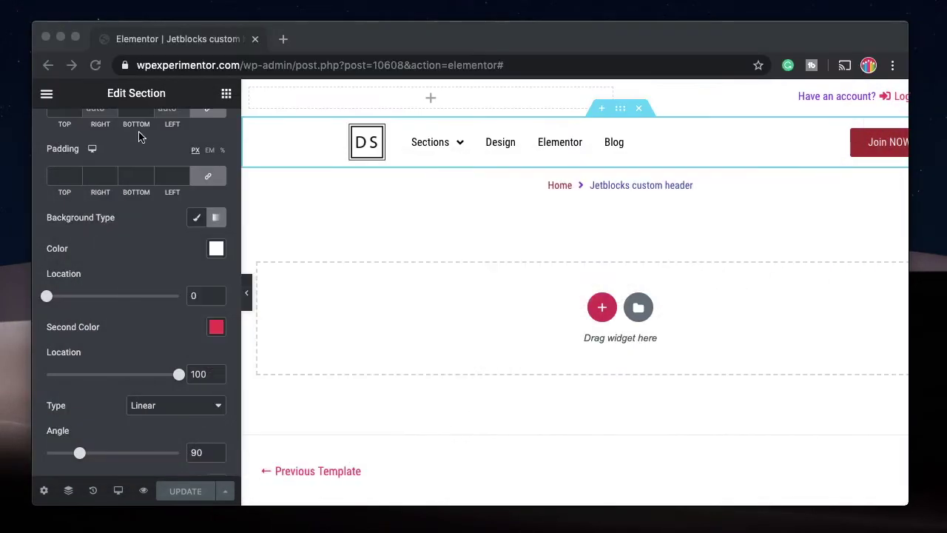
Review the header row's Jet Sticky settings from the z-index through the gradient options to the transition duration
scroll(169, 244, "up", 5)
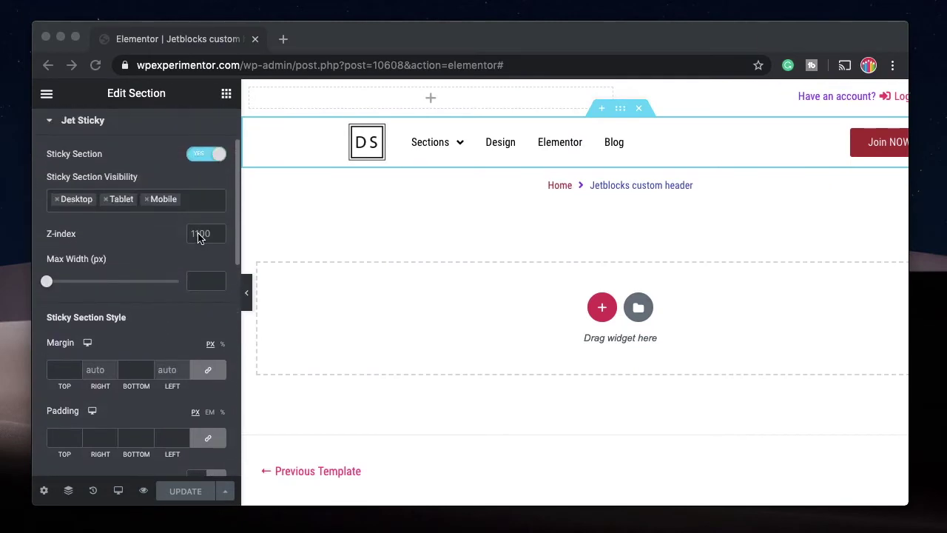
left_click(198, 234)
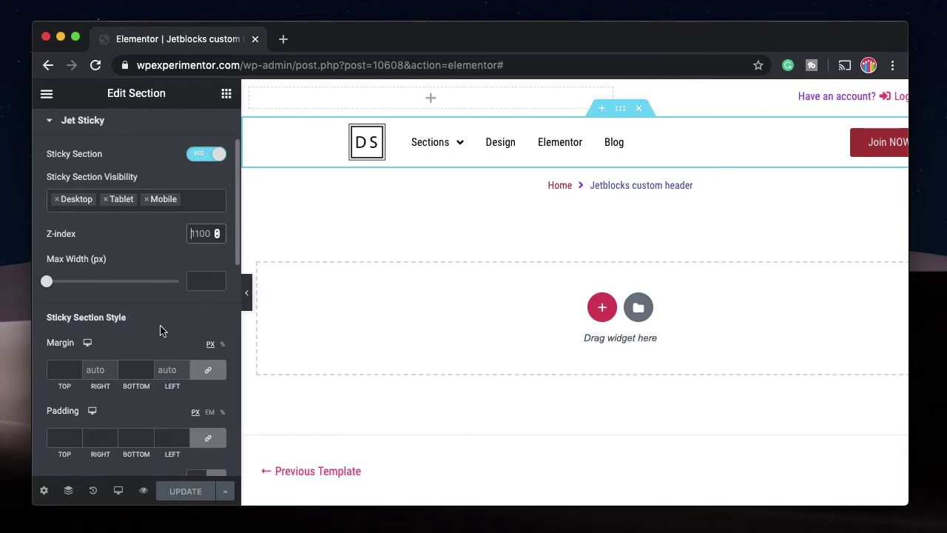
scroll(161, 330, "down", 3)
scroll(141, 374, "down", 3)
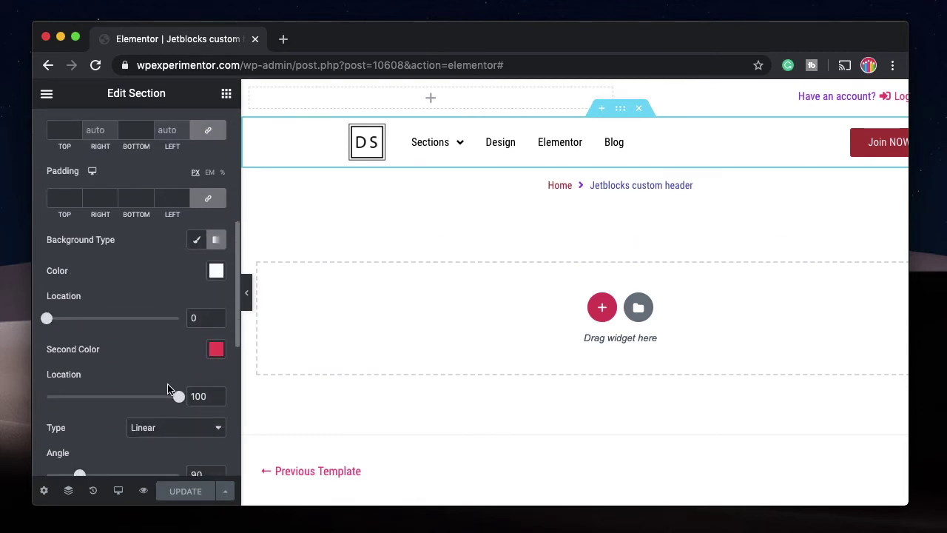
scroll(166, 330, "down", 5)
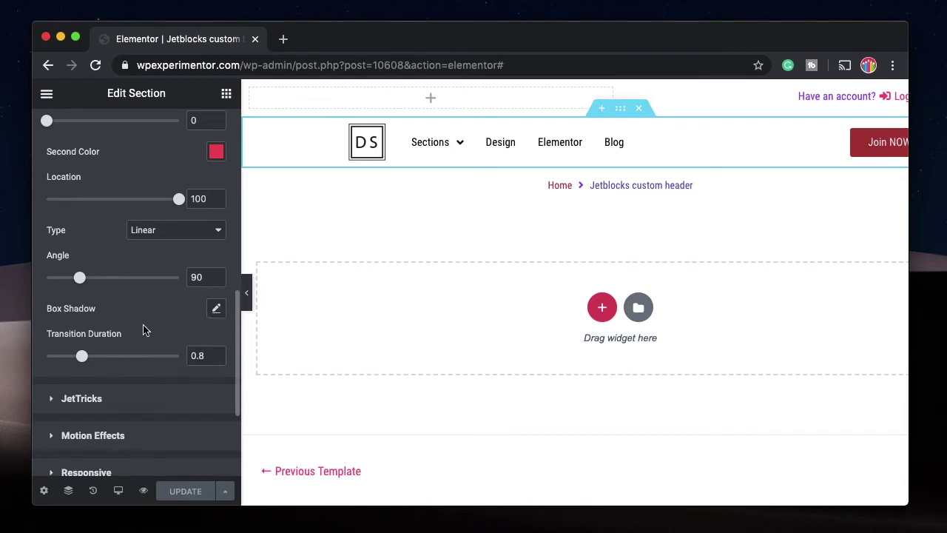
Preview the header template at tablet width, then switch the preview to the mobile layout
left_click(205, 130)
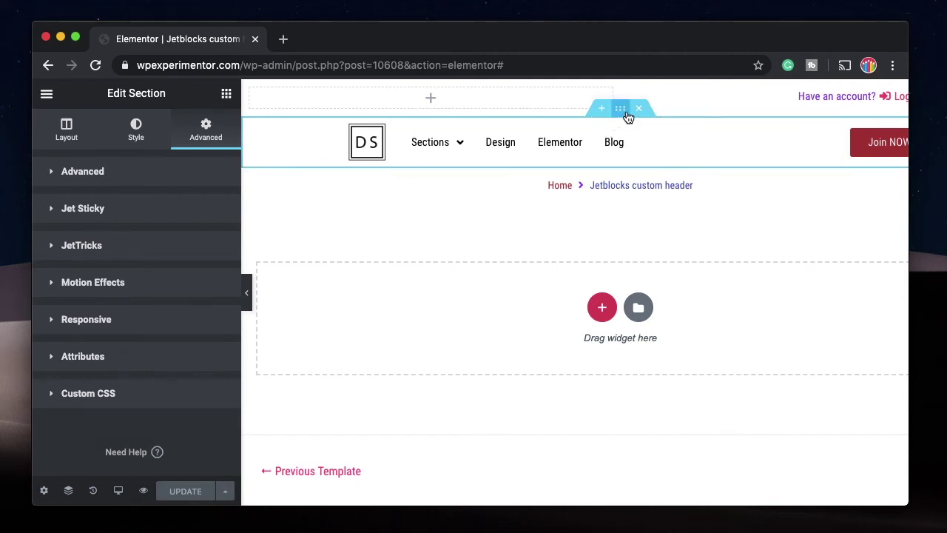
left_click(118, 490)
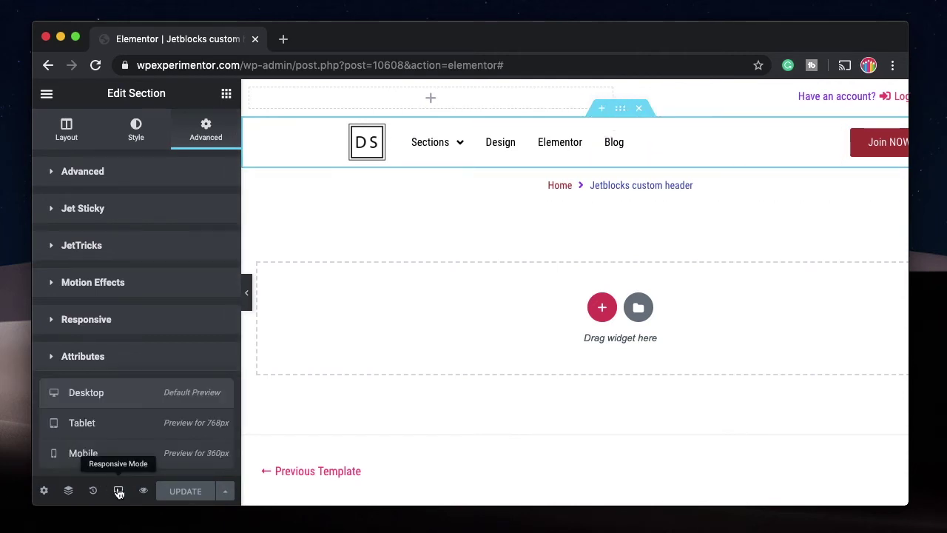
left_click(115, 426)
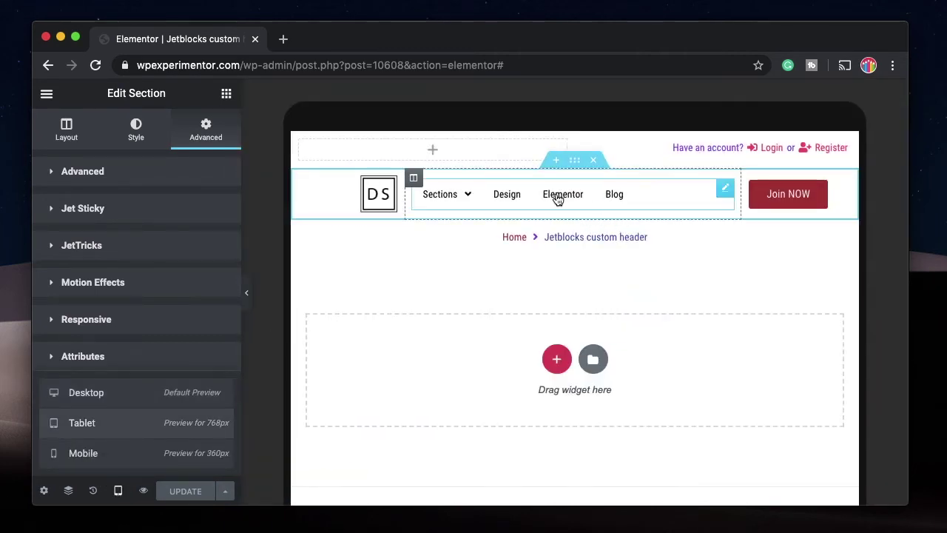
left_click(103, 455)
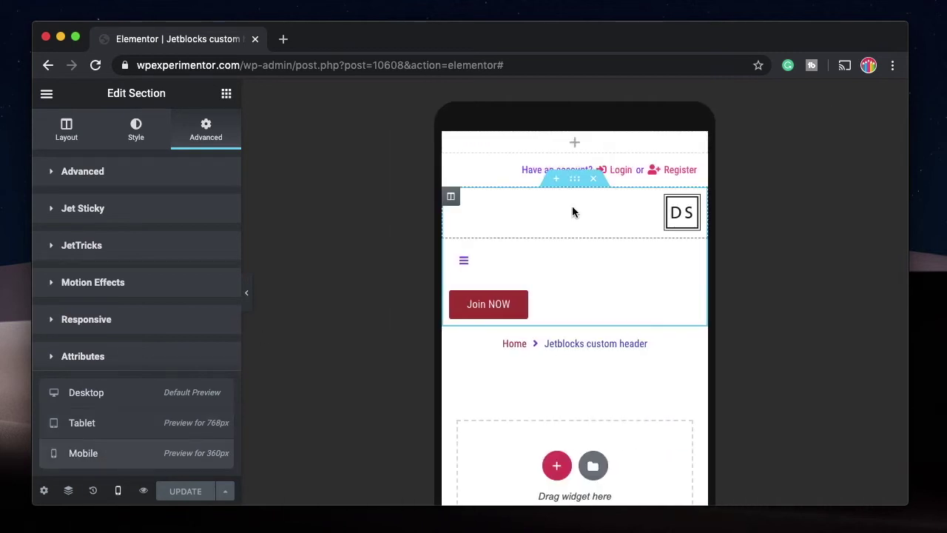
Set the mobile column widths in the main header row to 30% for the logo, 40% for the menu and 30% for the Join NOW button
left_click(451, 197)
left_click(200, 207)
type("30")
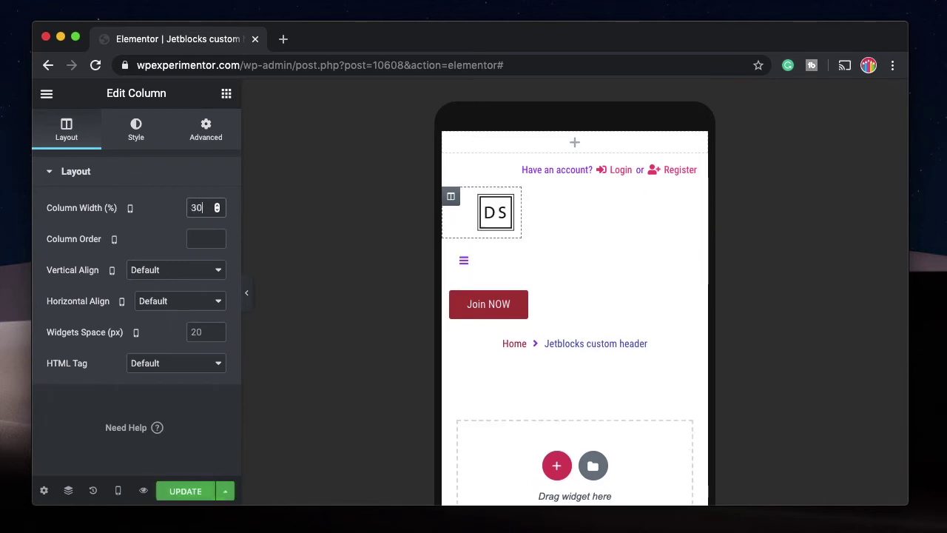
left_click(459, 271)
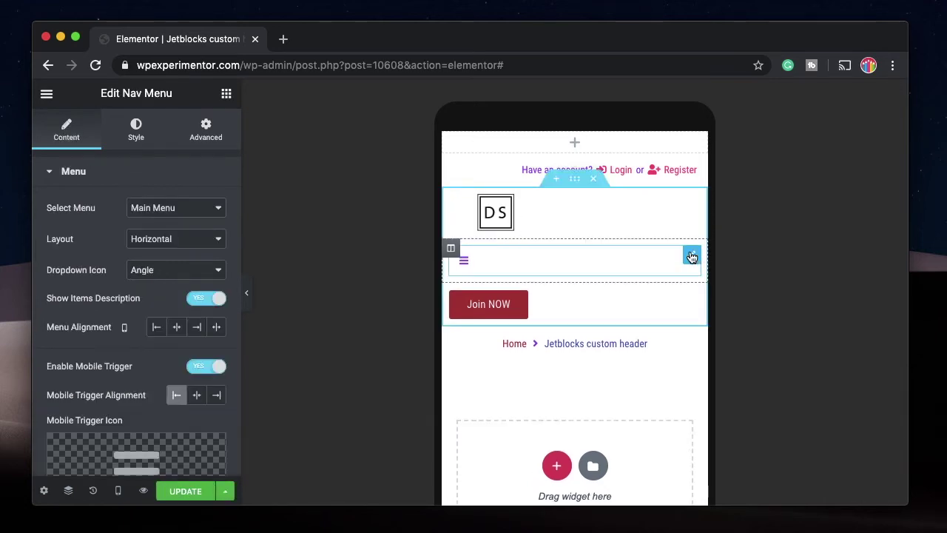
left_click(451, 247)
left_click(199, 208)
type("40")
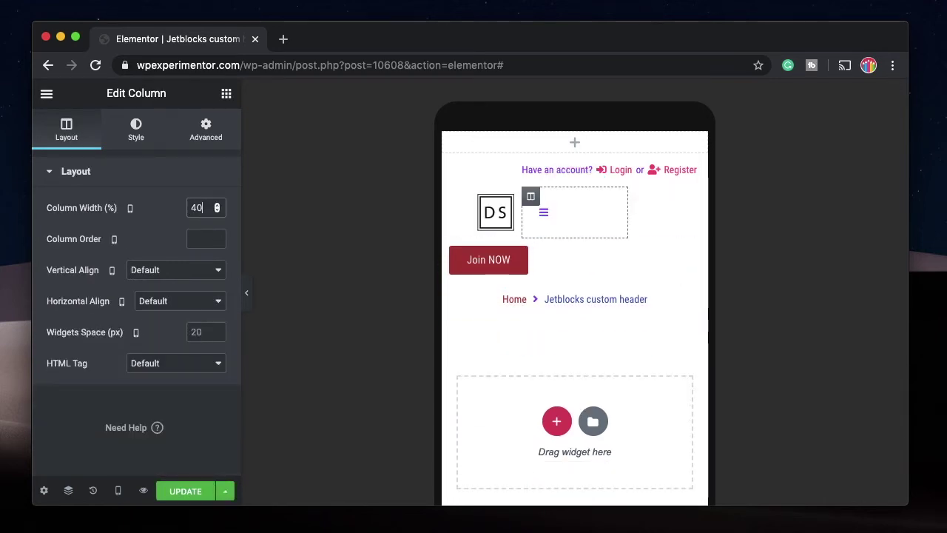
left_click(691, 256)
left_click(450, 249)
left_click(199, 208)
type("30")
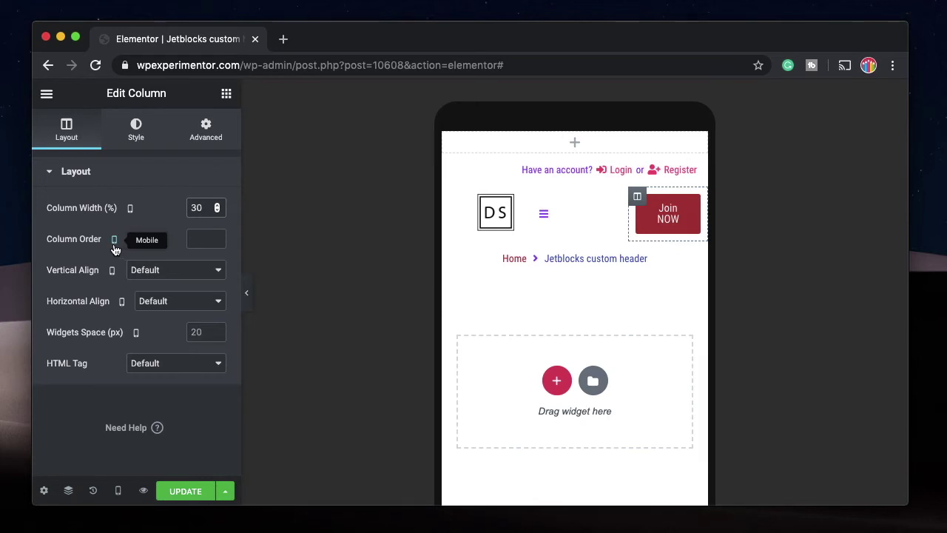
Place the menu column after the Join NOW column in the mobile layout and set the Join NOW column's width to 50%
left_click(117, 490)
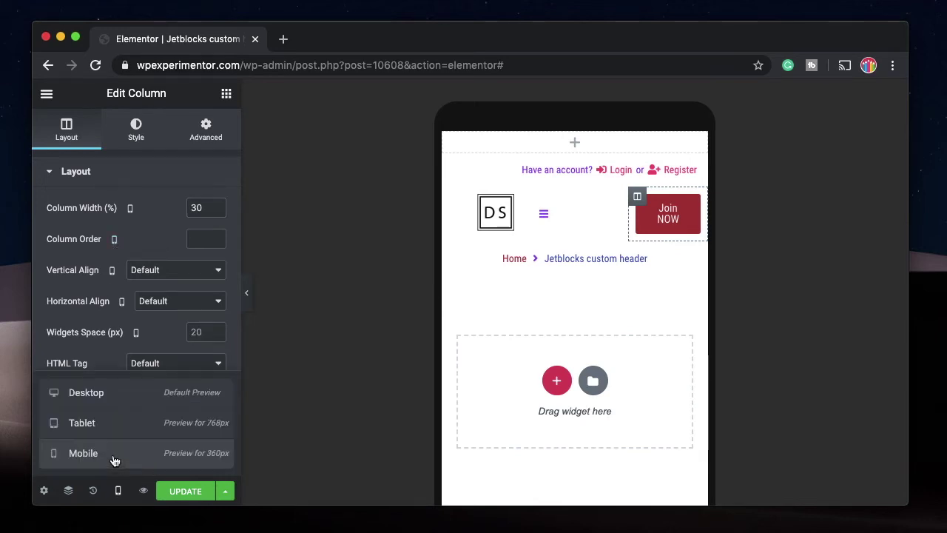
left_click(118, 491)
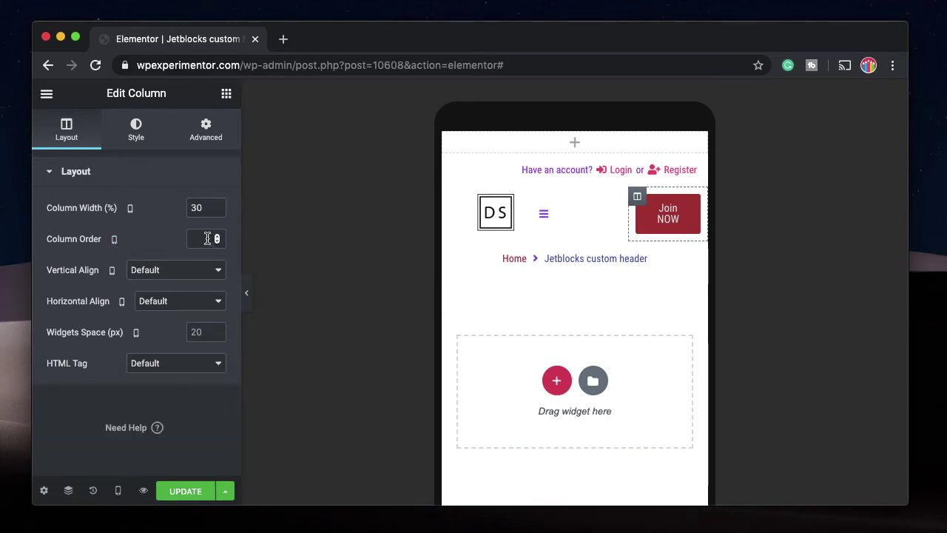
left_click(206, 239)
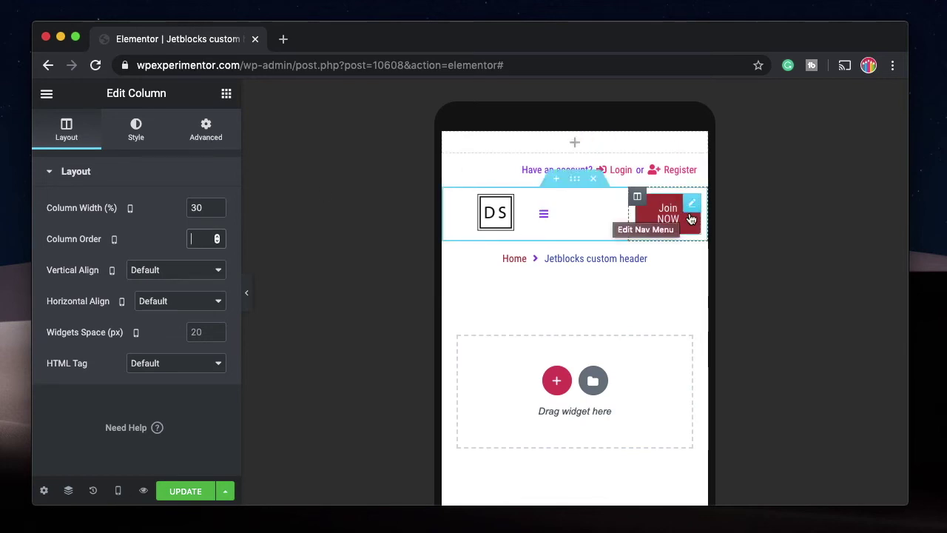
left_click(613, 214)
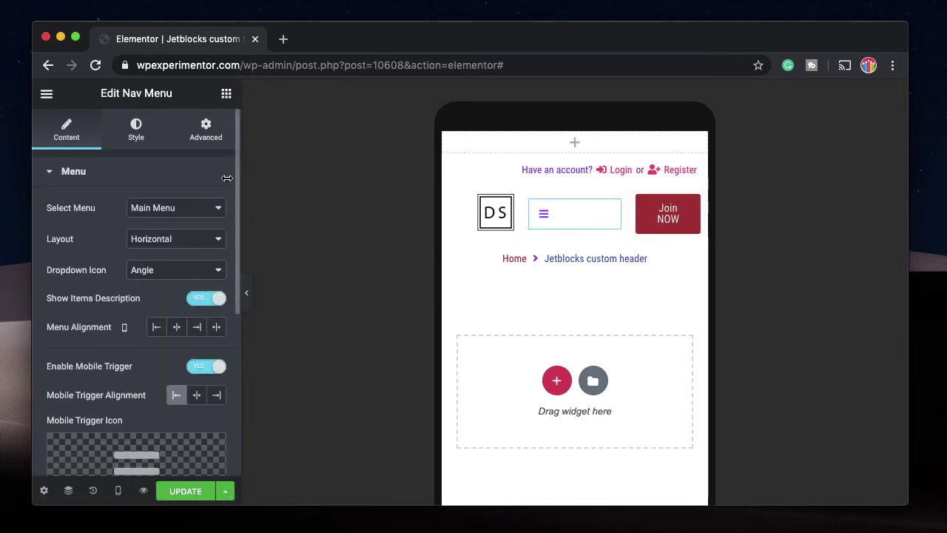
left_click(531, 196)
double_click(229, 208)
type("30")
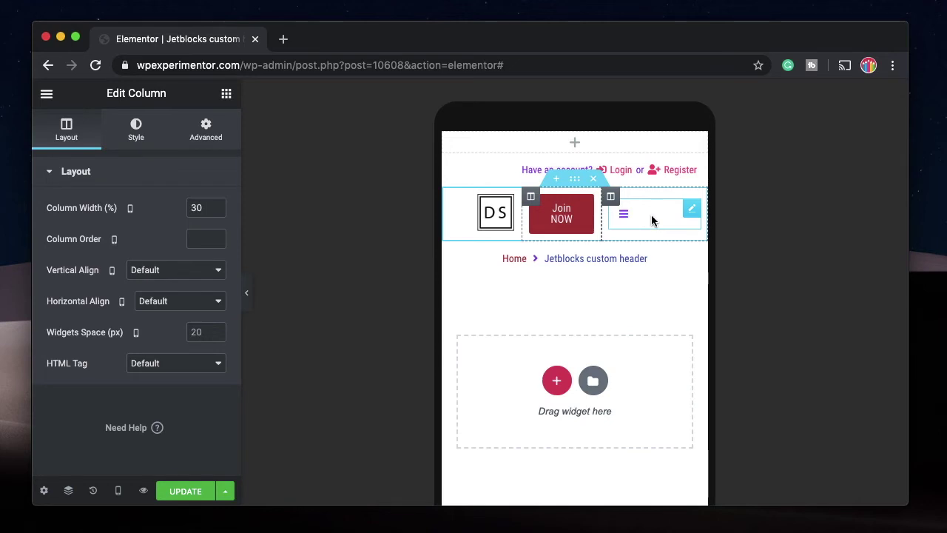
mouse_move(114, 238)
type("50")
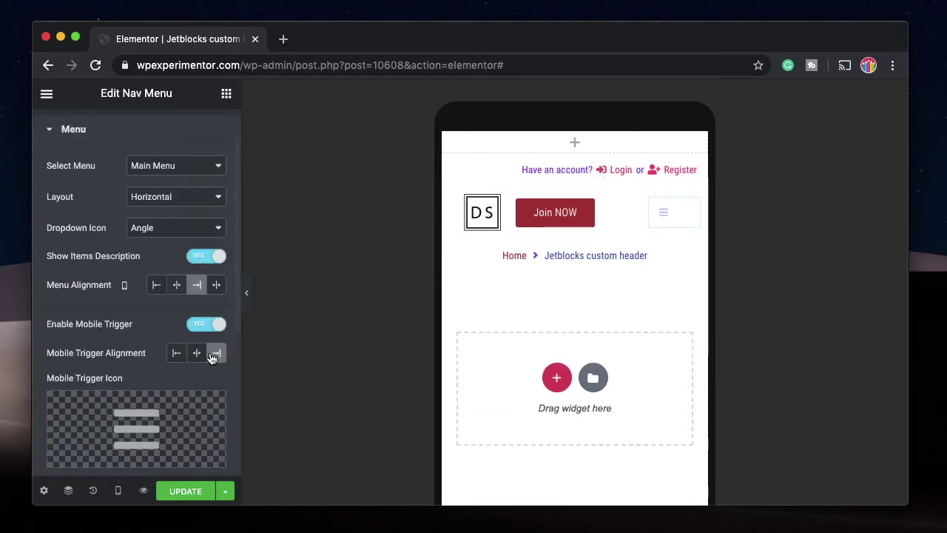
Align the nav menu's mobile trigger to the right and set the menu alignment to left
left_click(217, 355)
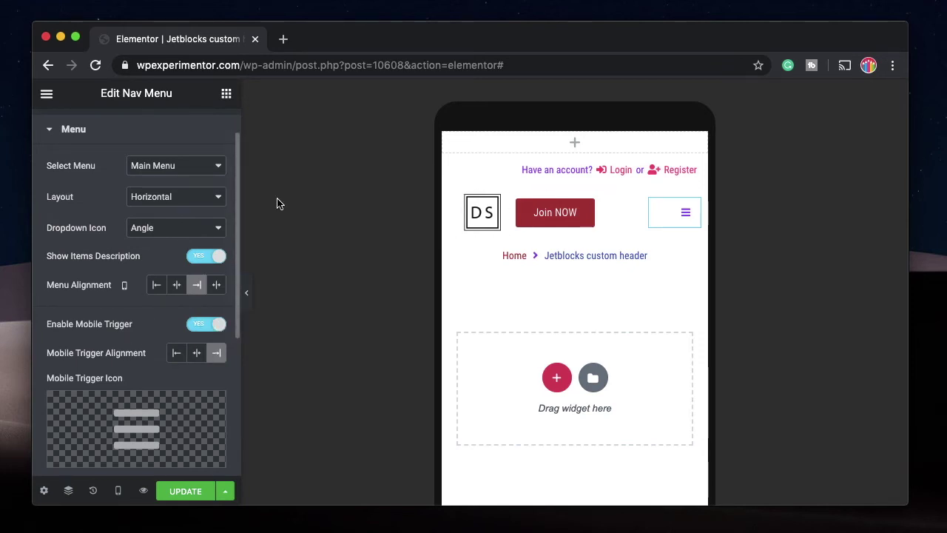
scroll(99, 281, "up", 2)
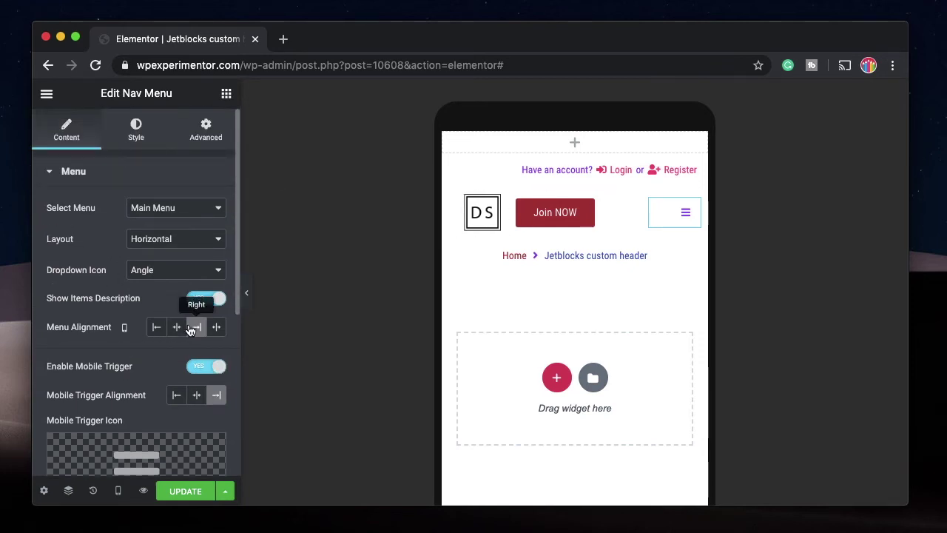
left_click(156, 327)
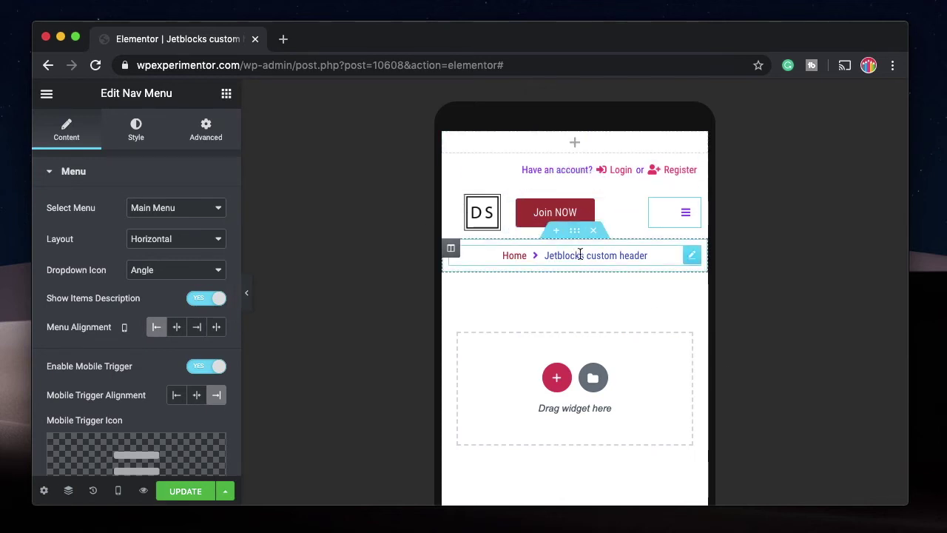
Review the breadcrumb section's responsive options for reversing columns and hiding it on desktop, tablet or mobile
left_click(577, 234)
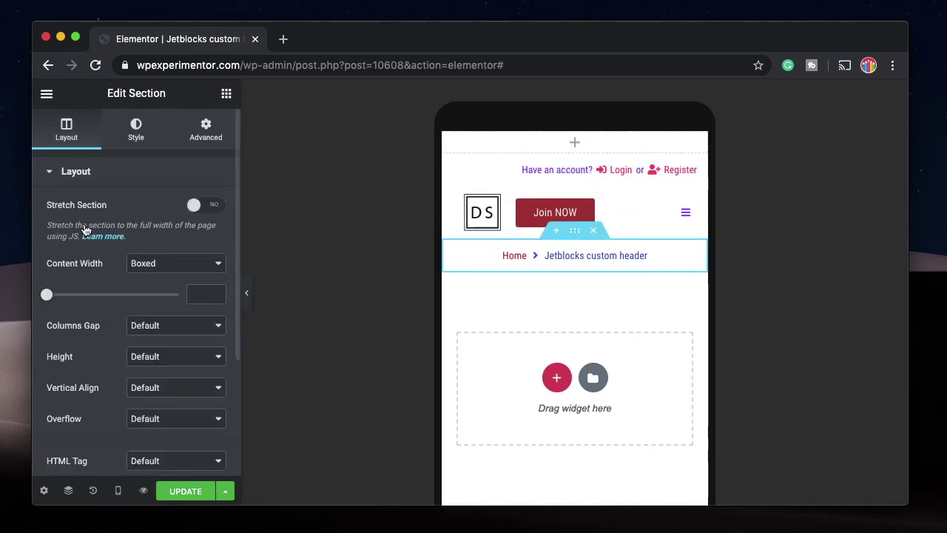
left_click(205, 129)
scroll(121, 349, "down", 4)
scroll(121, 306, "down", 3)
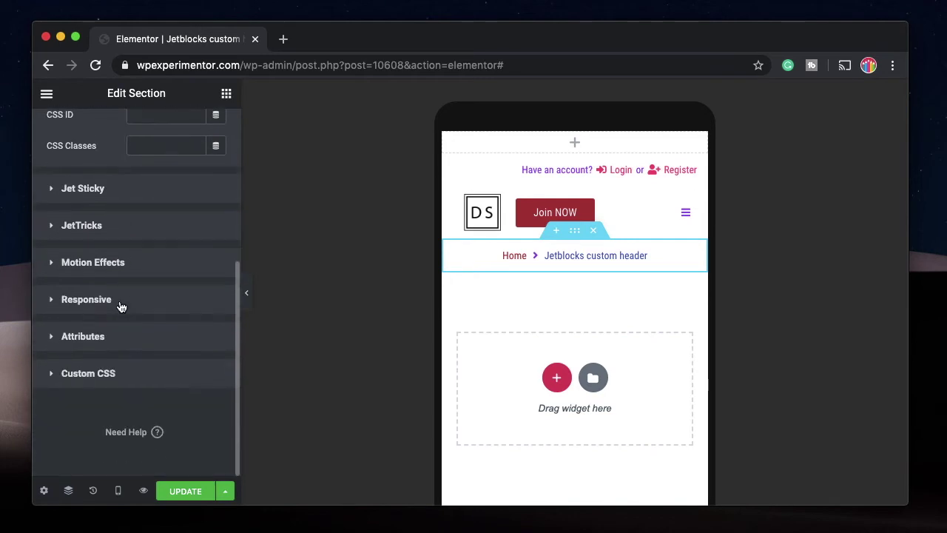
left_click(120, 300)
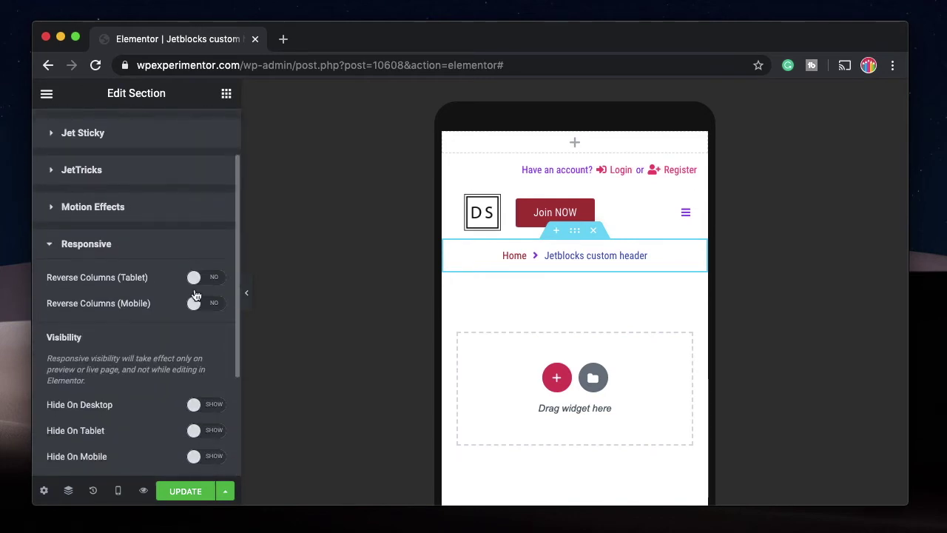
scroll(215, 304, "down", 2)
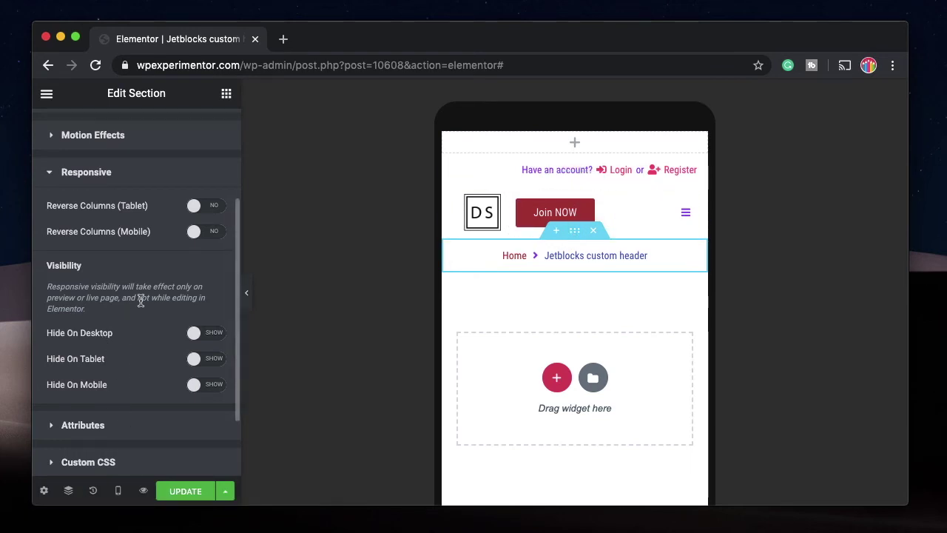
scroll(141, 299, "up", 3)
Switch the header template preview back to the desktop layout
left_click(557, 174)
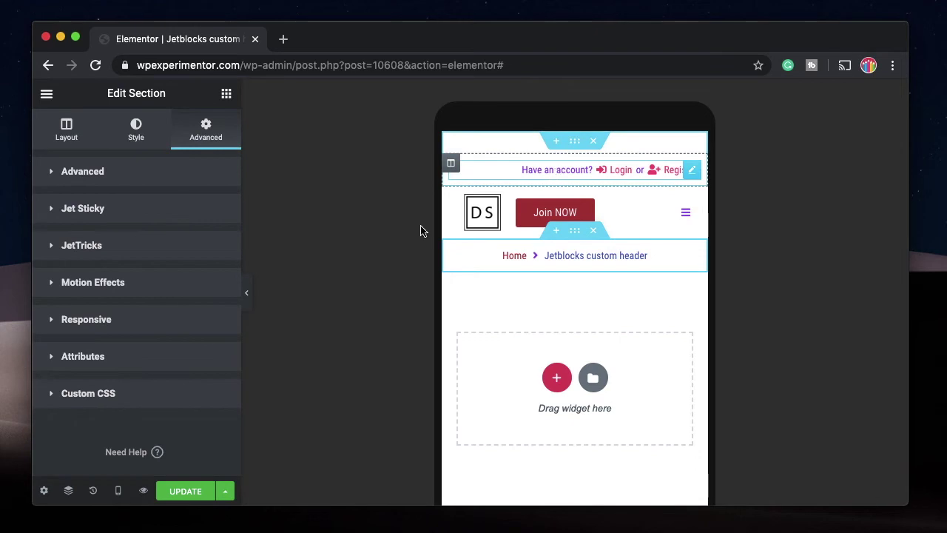
mouse_move(117, 491)
left_click(103, 393)
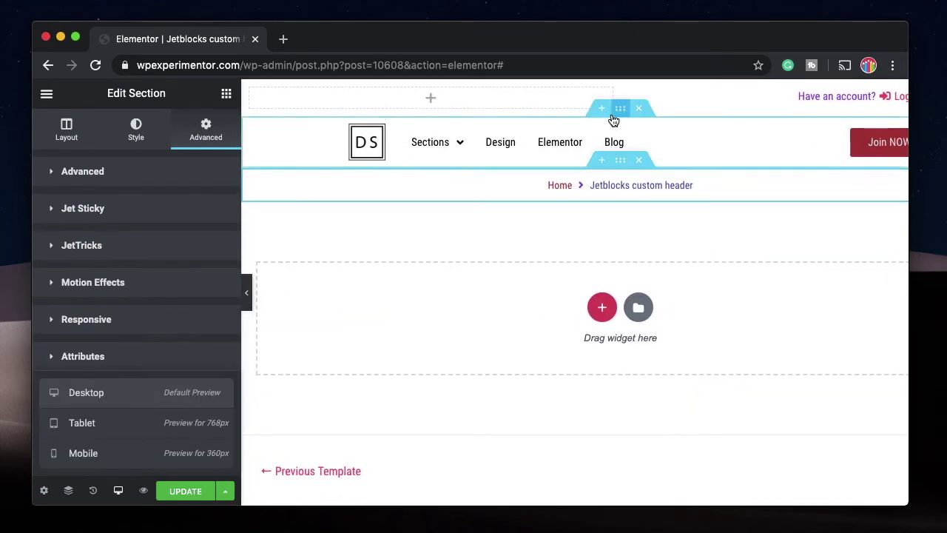
Review the main header row's Jet Sticky settings, including device visibility, spacing and gradient background, against the row in the preview
left_click(620, 109)
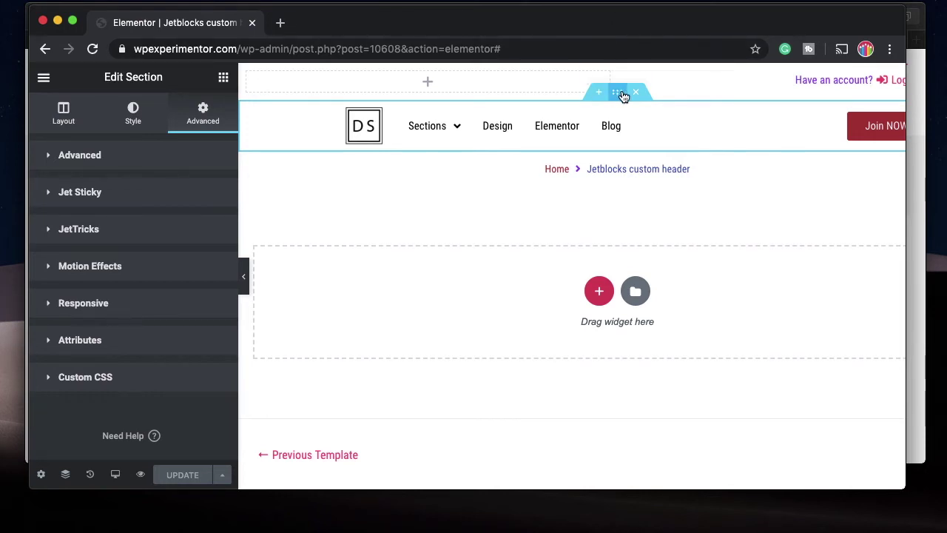
left_click(121, 186)
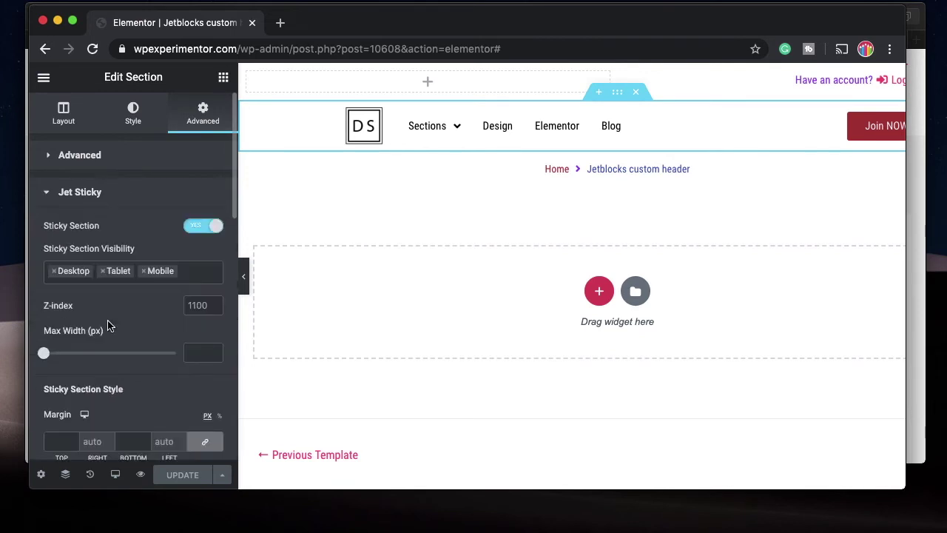
scroll(107, 338, "down", 5)
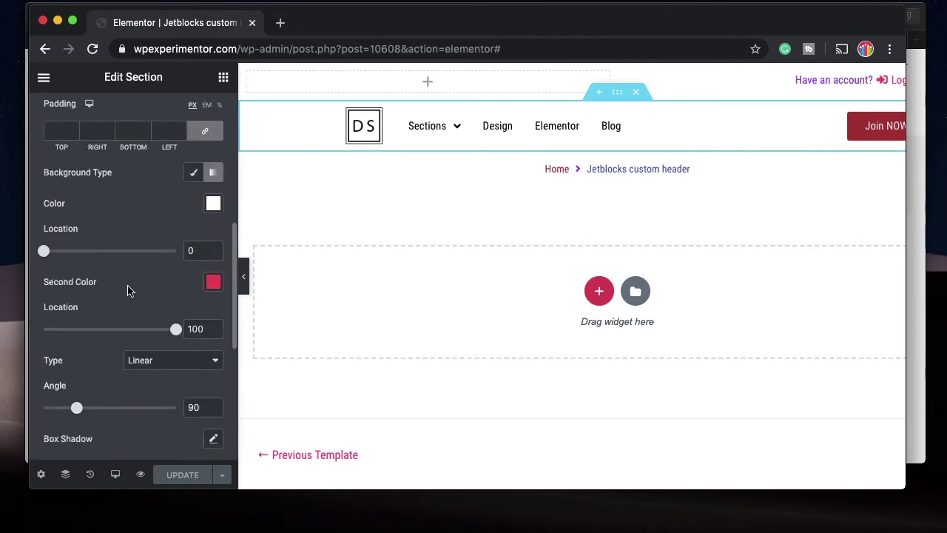
scroll(117, 361, "up", 5)
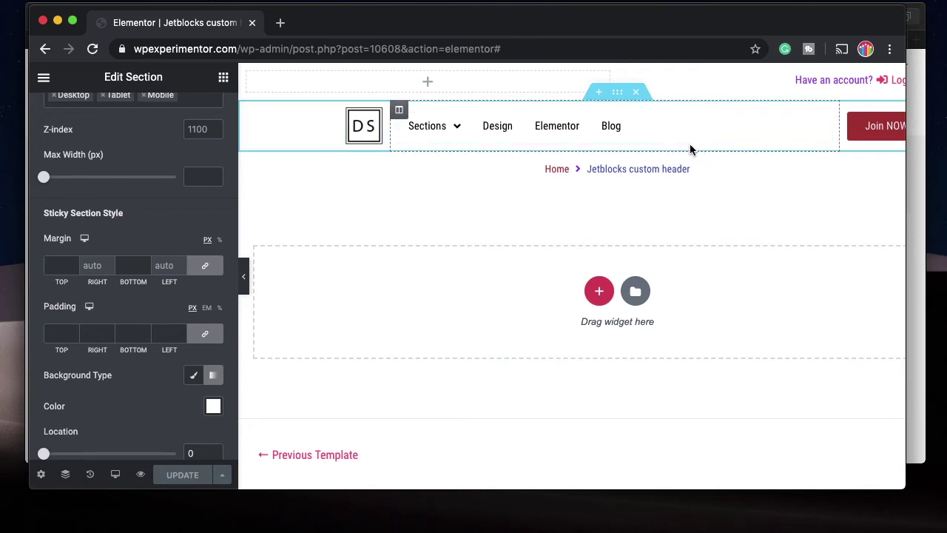
scroll(739, 140, "right", 3)
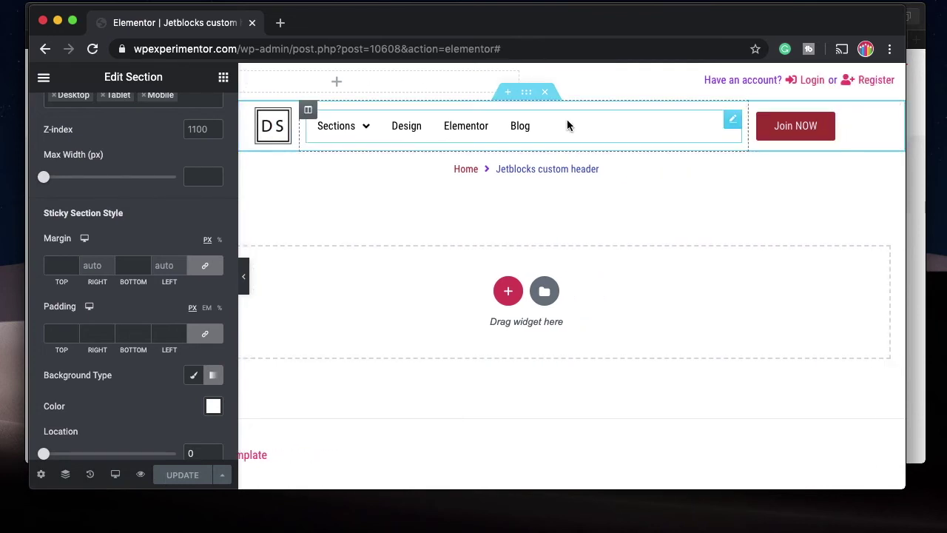
scroll(675, 143, "left", 3)
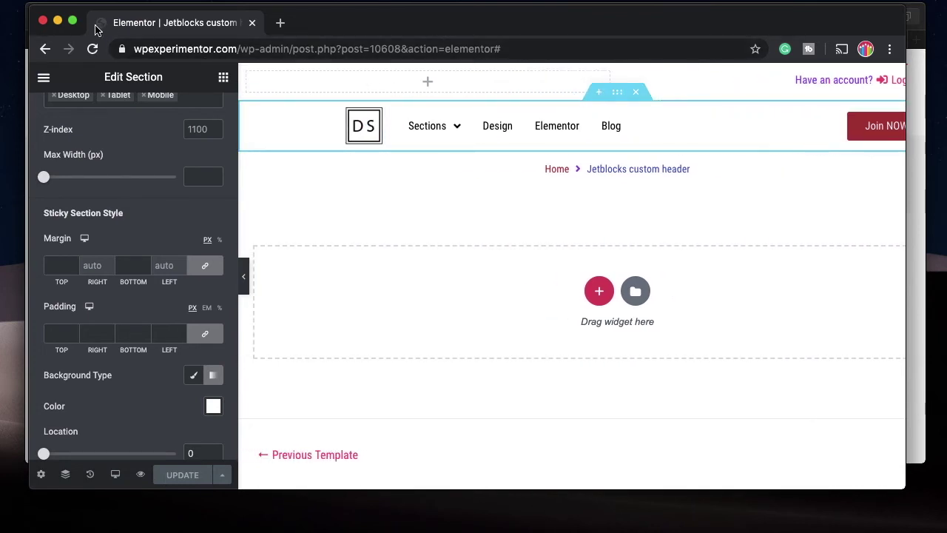
Switch to Safari and scroll the home page down and up to check how the header changes when it becomes sticky
key("super+Tab")
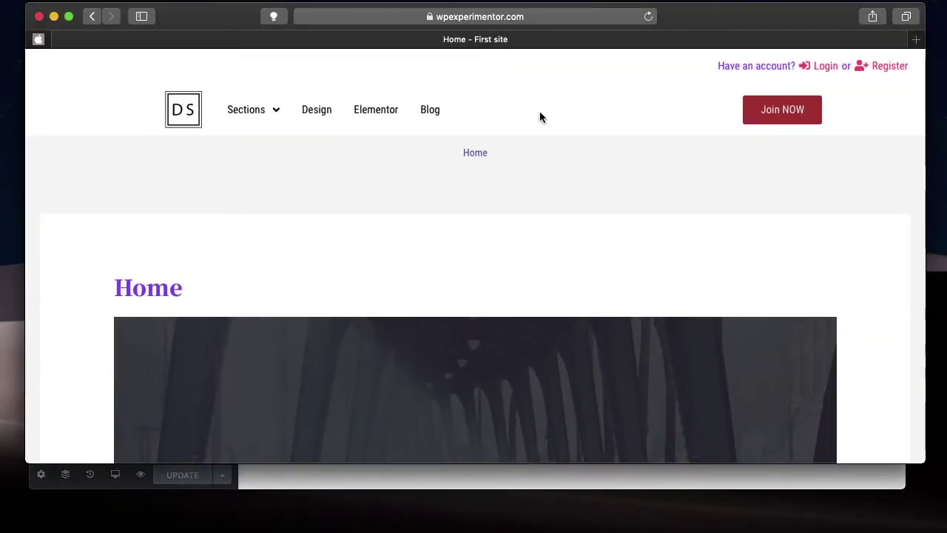
scroll(565, 200, "down", 3)
scroll(565, 201, "up", 3)
scroll(565, 200, "down", 3)
scroll(565, 200, "up", 3)
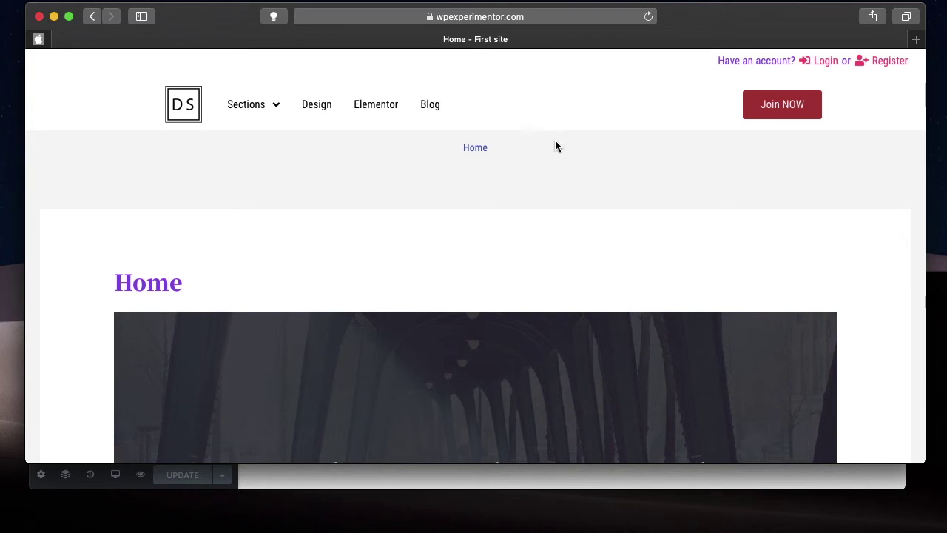
scroll(505, 115, "down", 2)
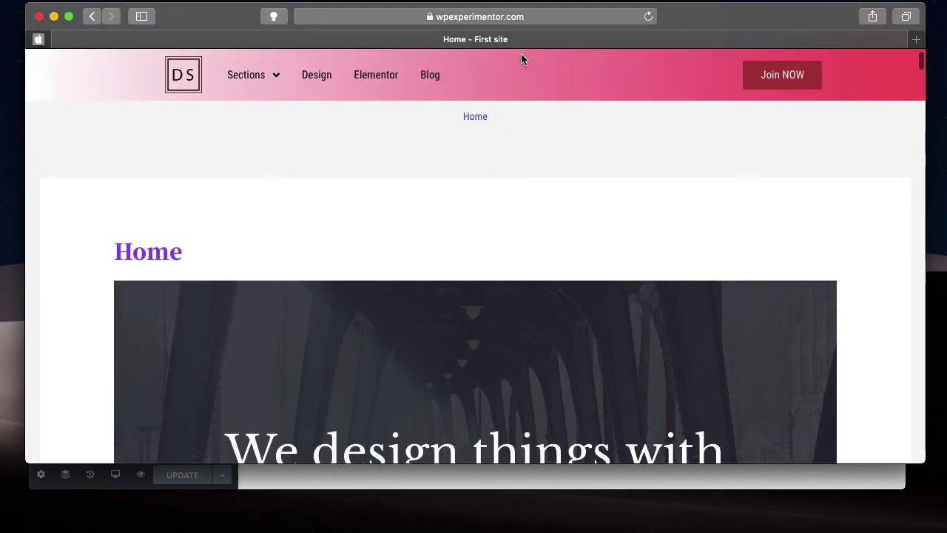
scroll(522, 155, "up", 2)
scroll(530, 185, "down", 3)
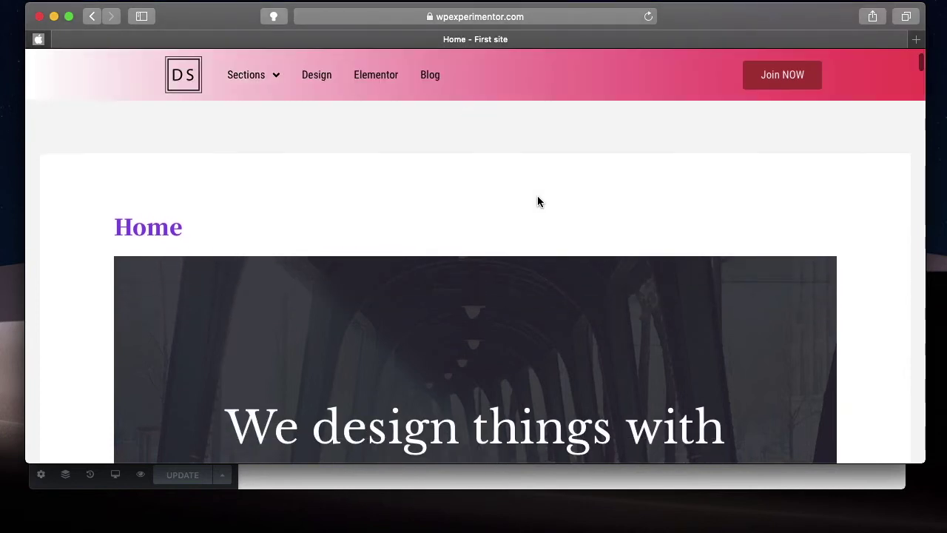
Inspect the home page header's markup in the Web Inspector, selecting its first section and keeping the live header in view
right_click(504, 79)
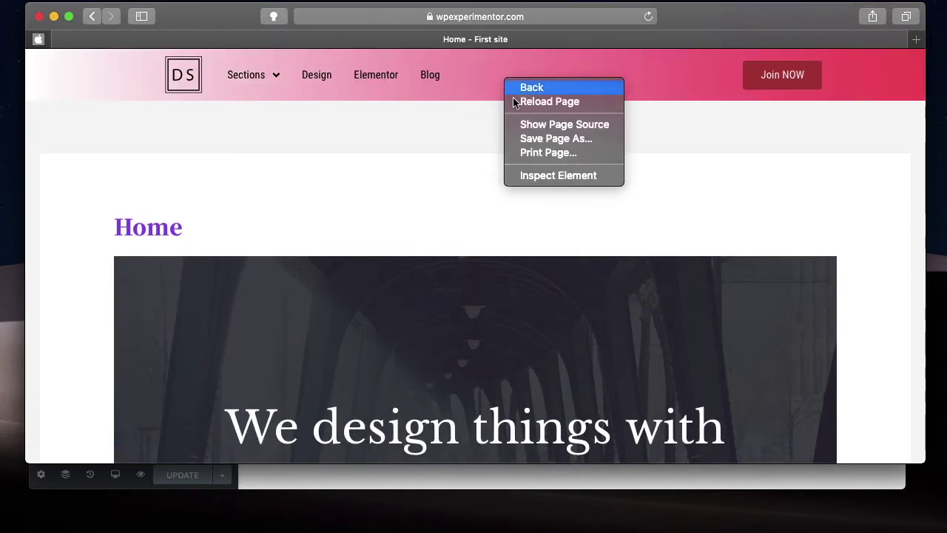
left_click(538, 177)
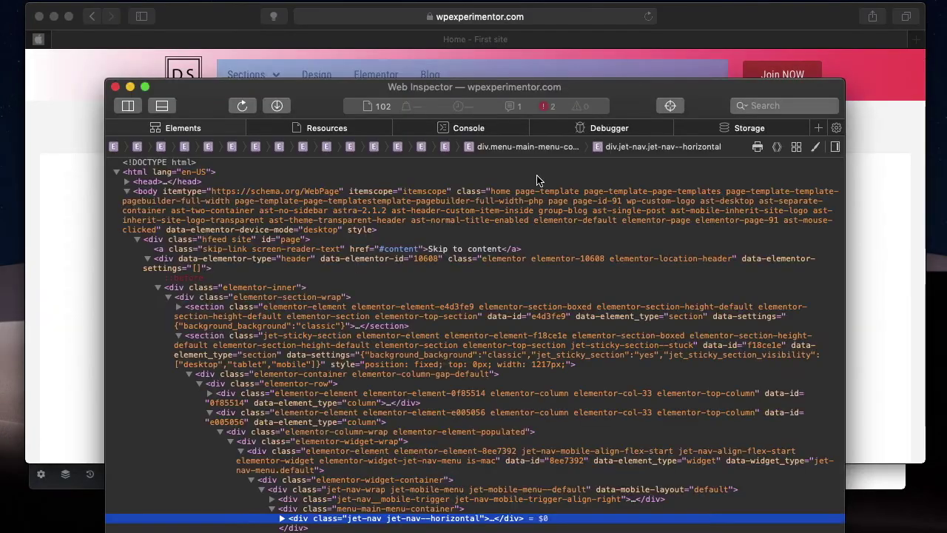
left_click(401, 323)
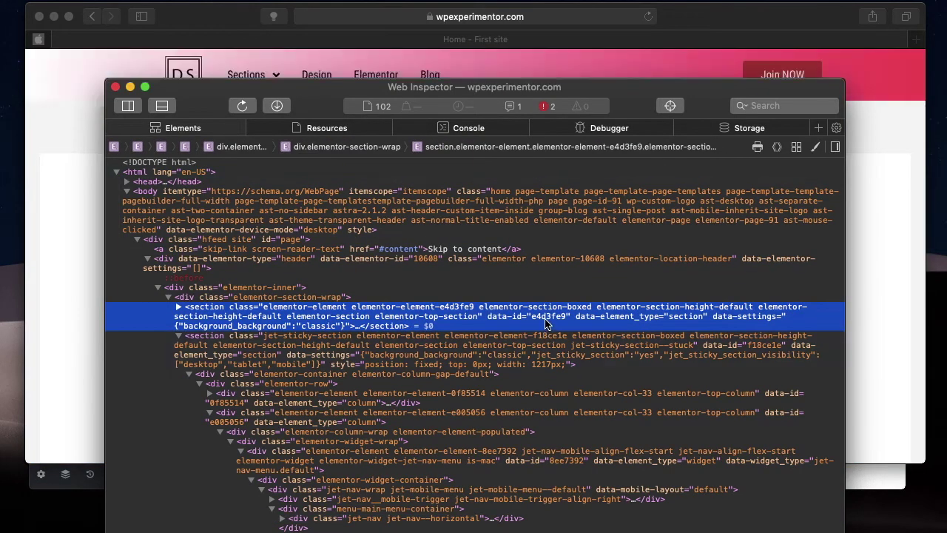
left_click_drag(633, 101, 611, 228)
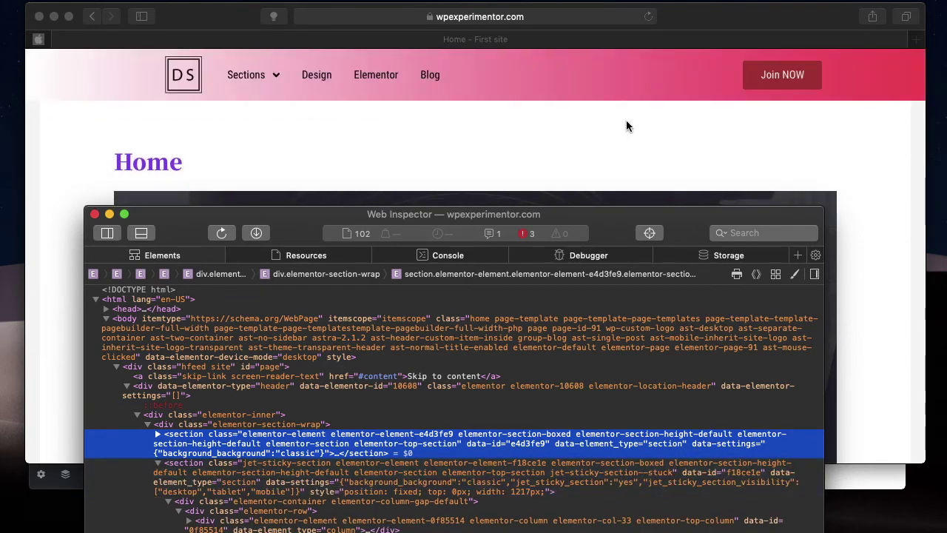
Compare the sticky header section's classes in the markup with the page scrolled to its beginning and scrolled down
left_click(625, 479)
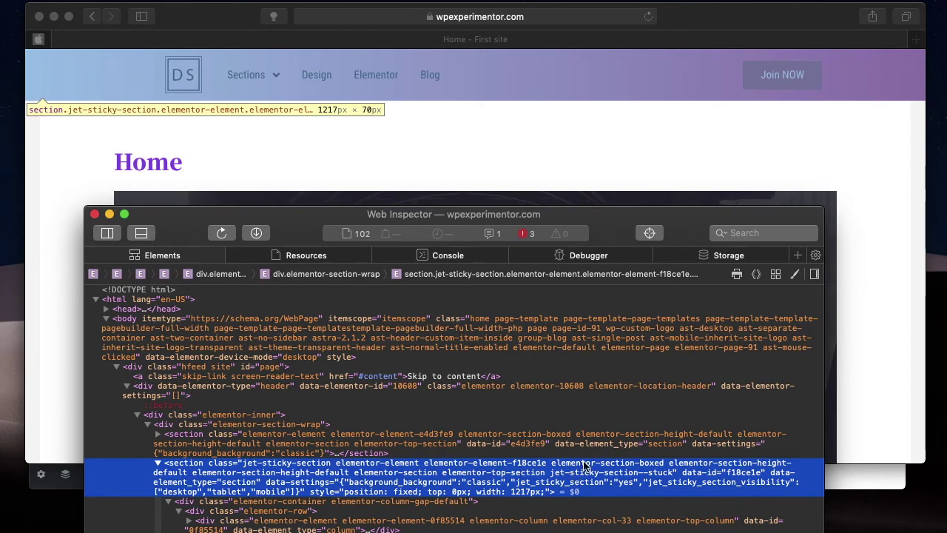
scroll(581, 158, "up", 5)
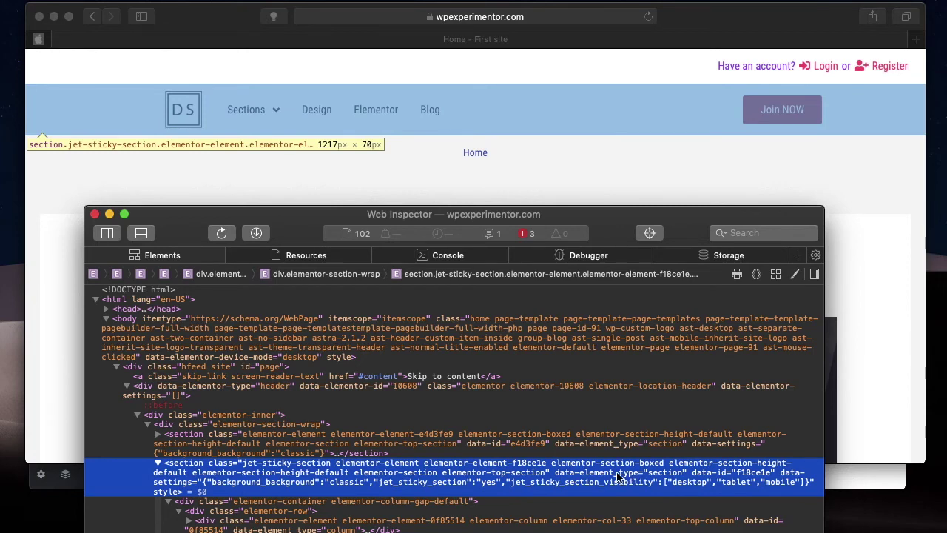
scroll(604, 170, "down", 3)
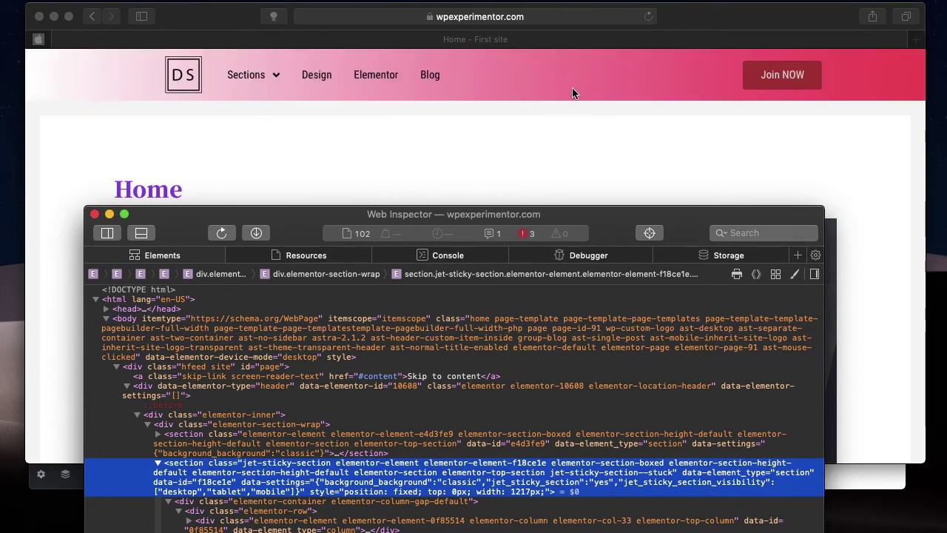
Copy the class name jet-sticky-section--stuck from the sticky section's markup and close the Web Inspector
double_click(554, 477)
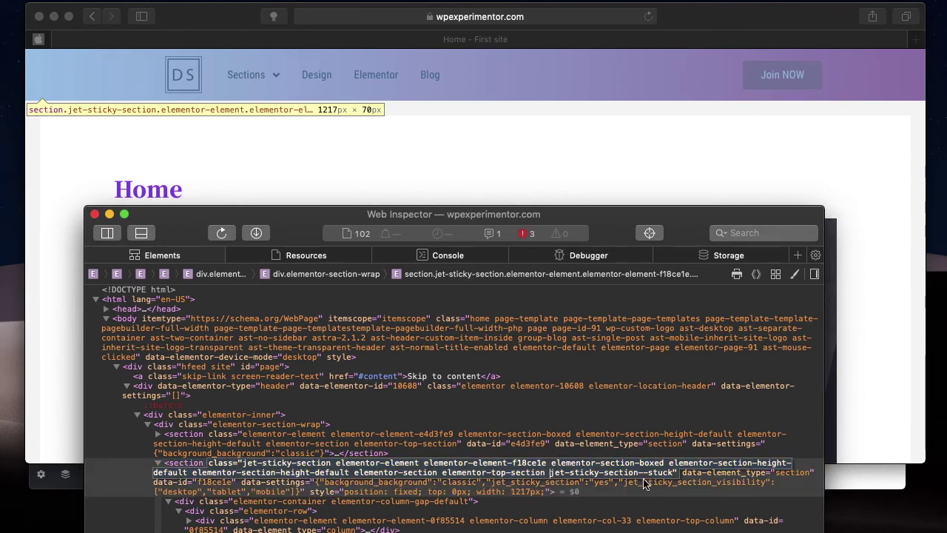
left_click(675, 477, "shift")
key("super+c")
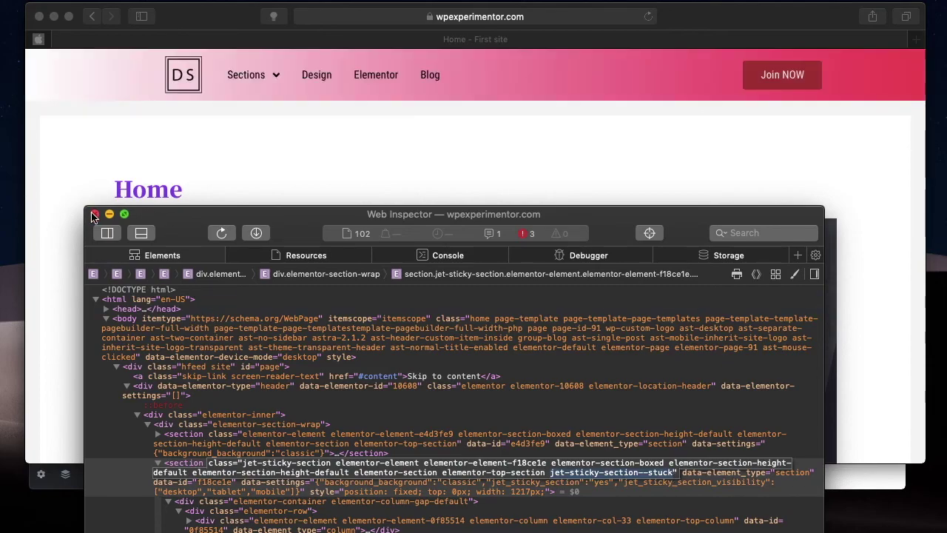
left_click(94, 214)
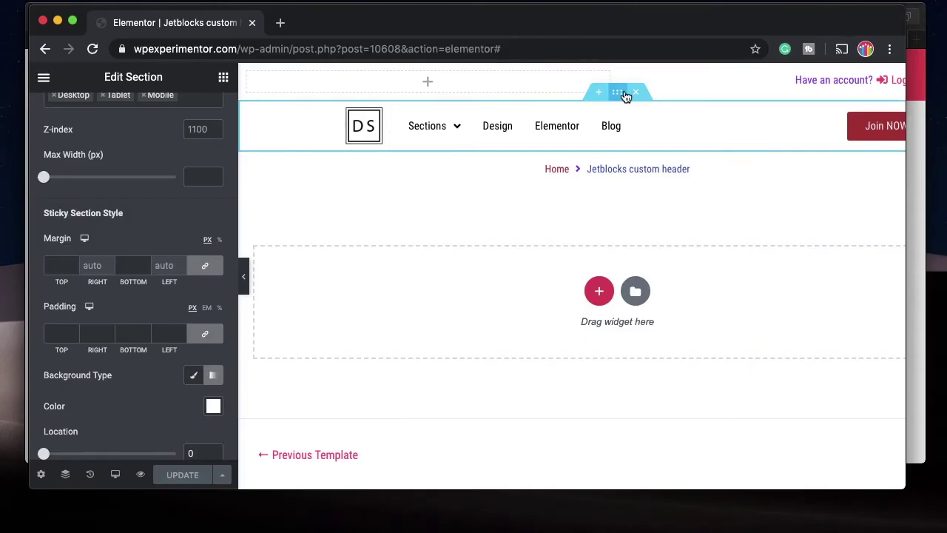
Switch to Chrome and begin the main header row's custom CSS with the selector selector.jet-sticky-section--stuck
scroll(95, 354, "down", 10)
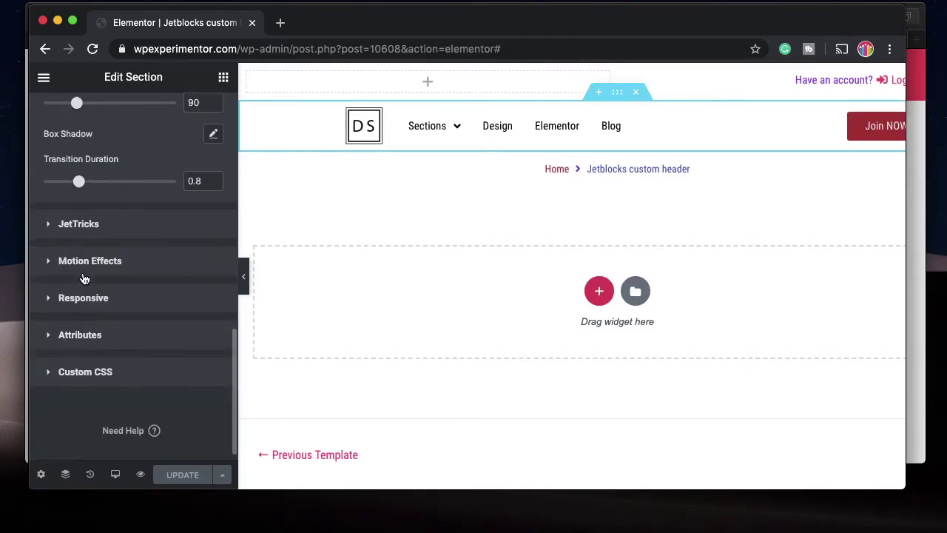
left_click(94, 356)
left_click(121, 230)
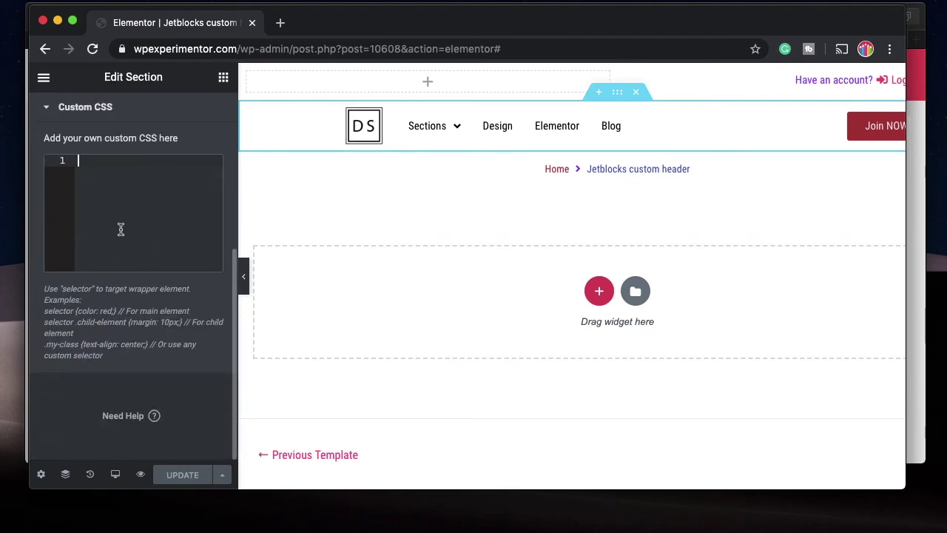
type("selector")
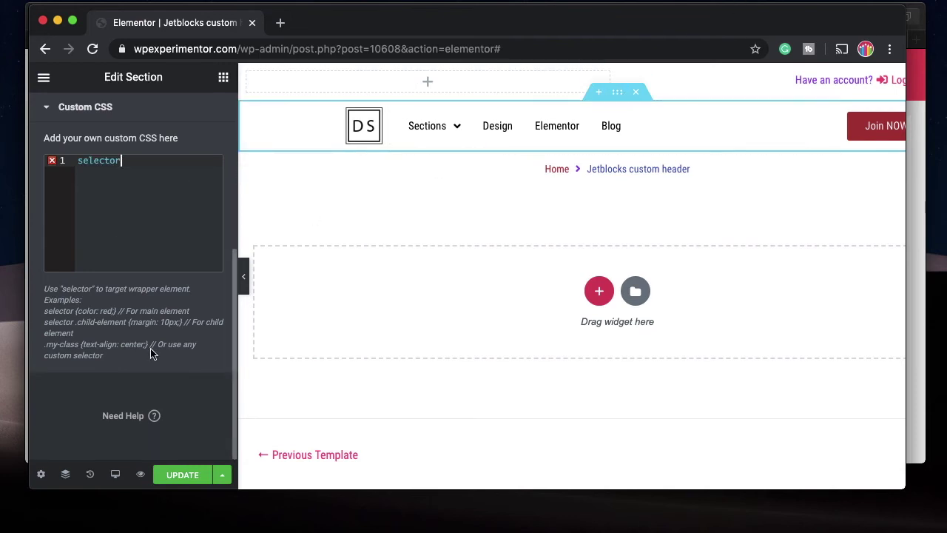
type(".")
key("super+v")
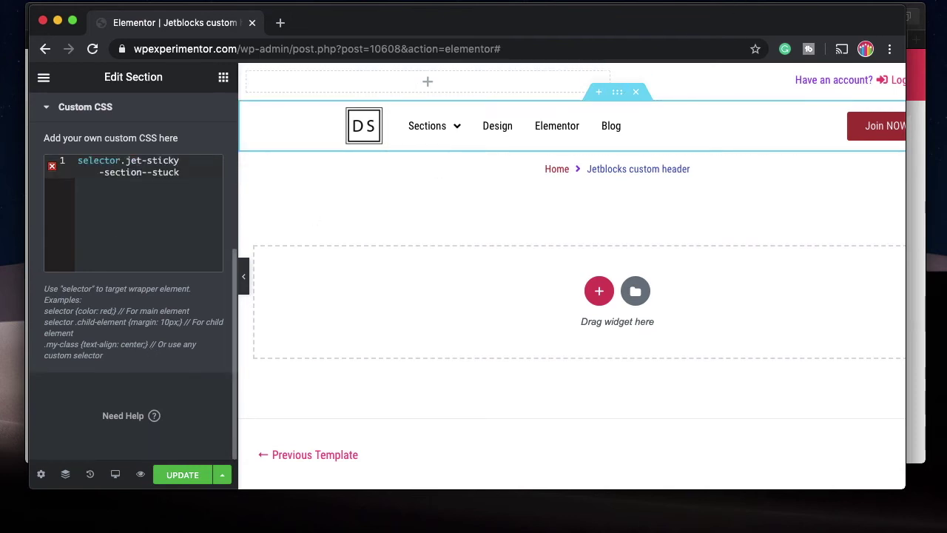
Extend the custom CSS selector to img and set the stuck logo's width to 40px
left_click(128, 161)
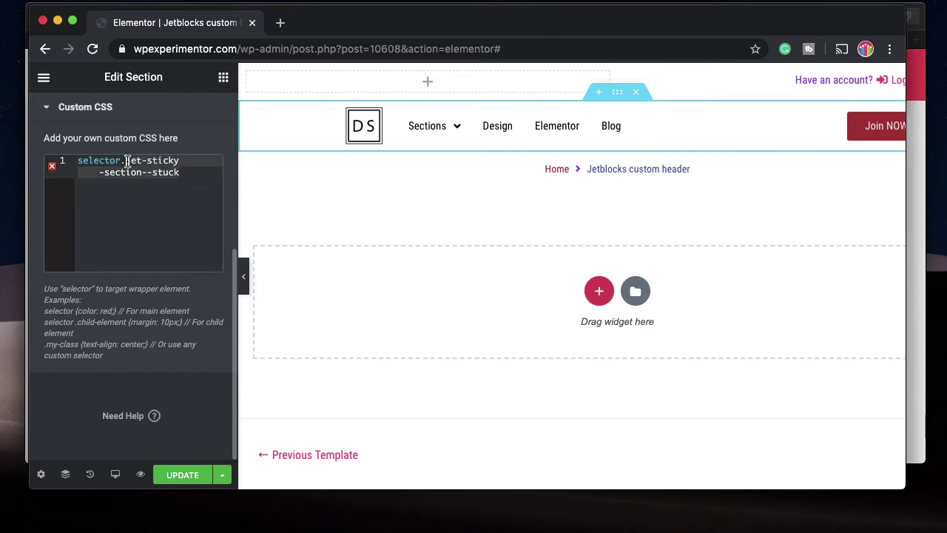
left_click(208, 178)
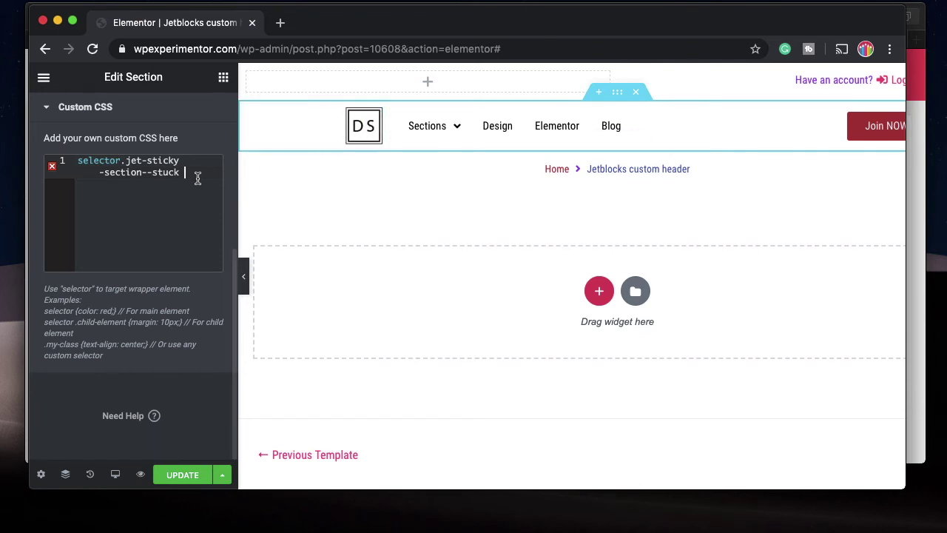
type("img")
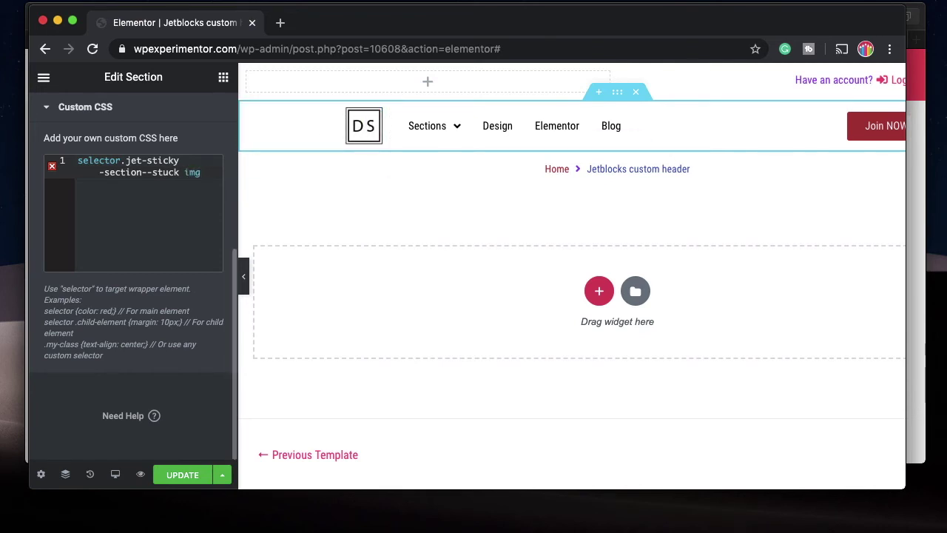
type("{")
key("Return")
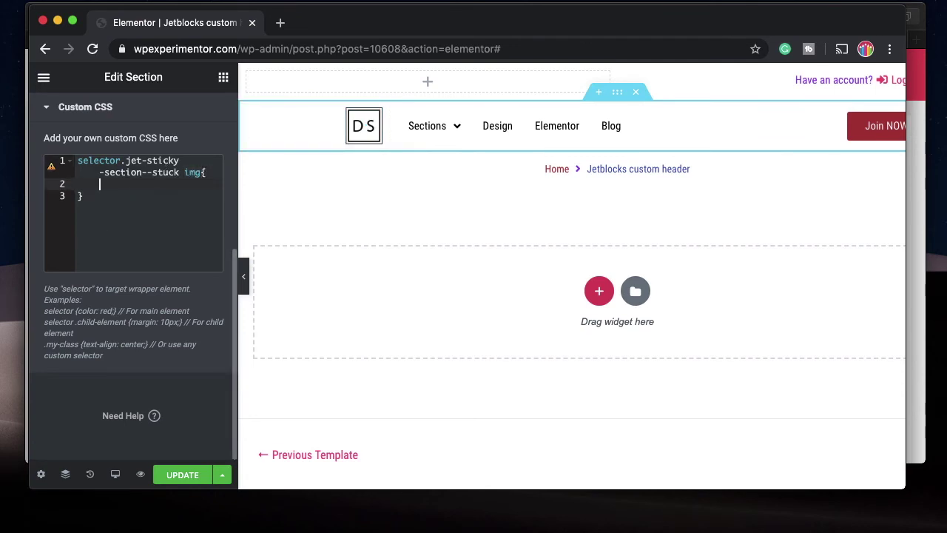
type("width: 40p")
Add a second rule, selector.jet-sticky-section--stuck a, with color white!important, and head the CSS with the comment "When jet header turns sticky"
left_click(83, 196)
key("Return")
key("Return")
type("selector.jet-sticky-section--stuck a")
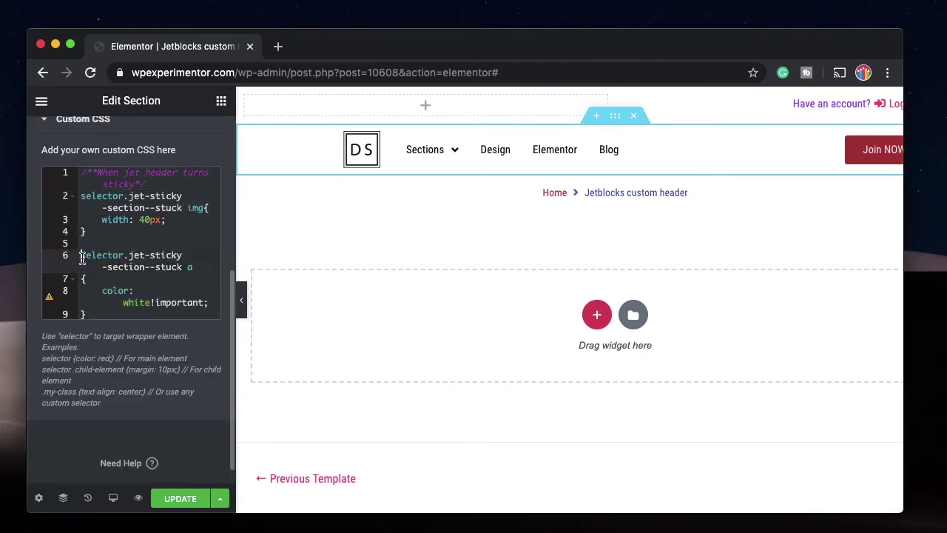
left_click(183, 268)
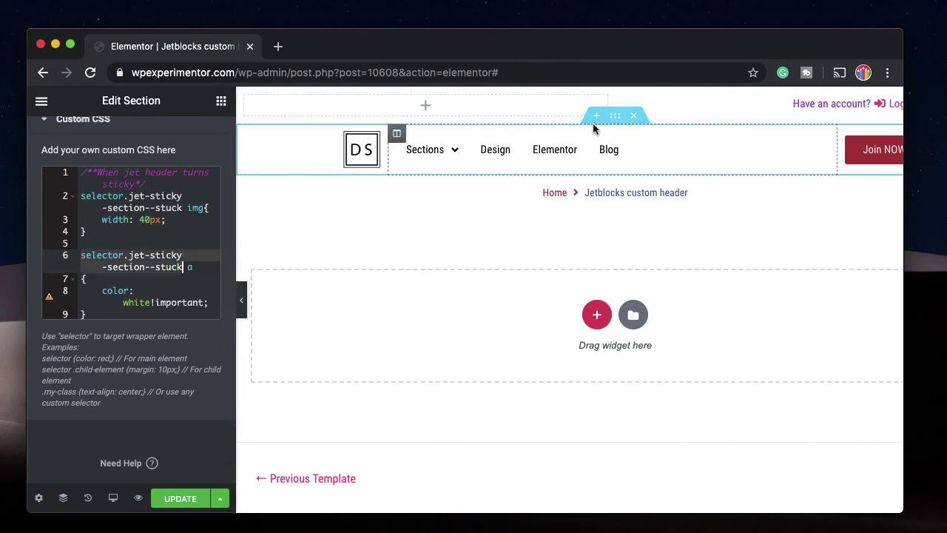
left_click(189, 268)
key("BackSpace")
key("BackSpace")
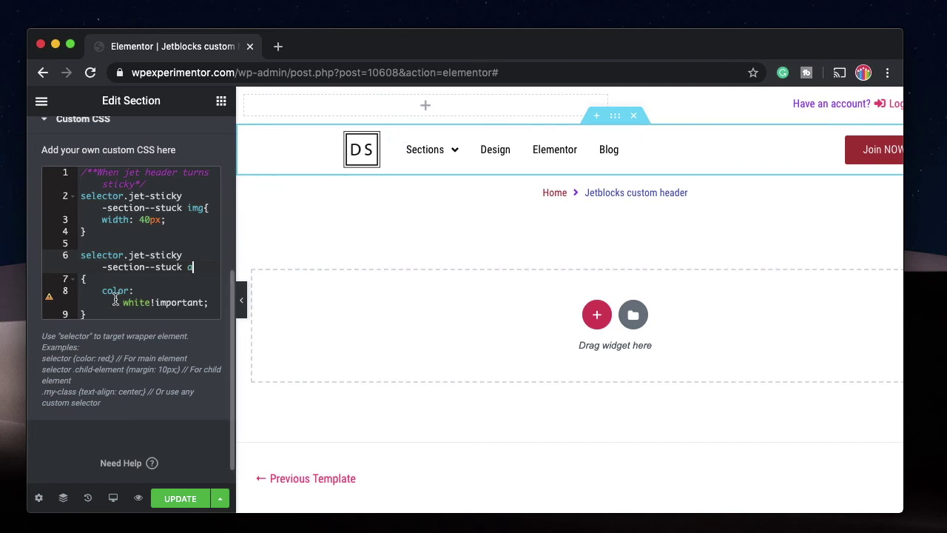
scroll(117, 298, "down", 1)
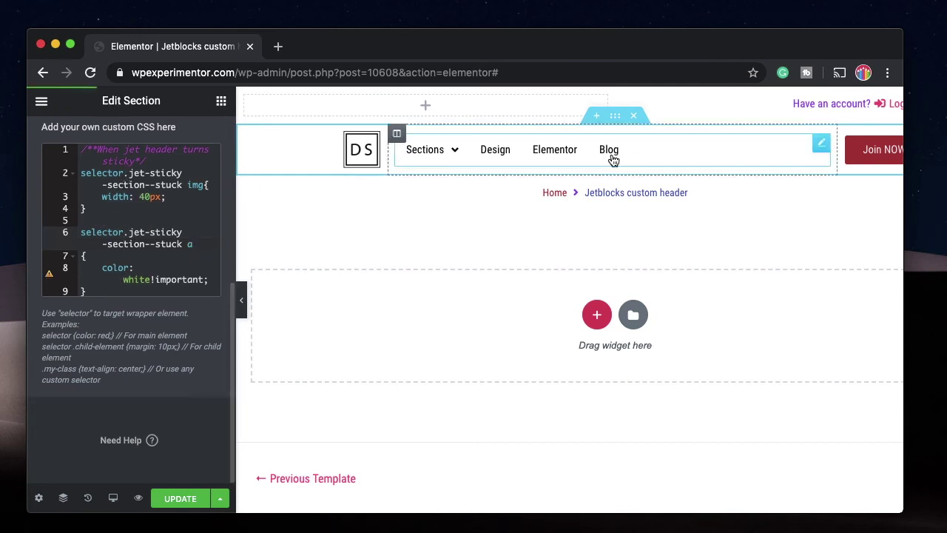
Add a third custom CSS rule for selector.jet-sticky-section--stuck .elementor-button below the link rule
left_click(135, 290)
key("Return")
key("Return")
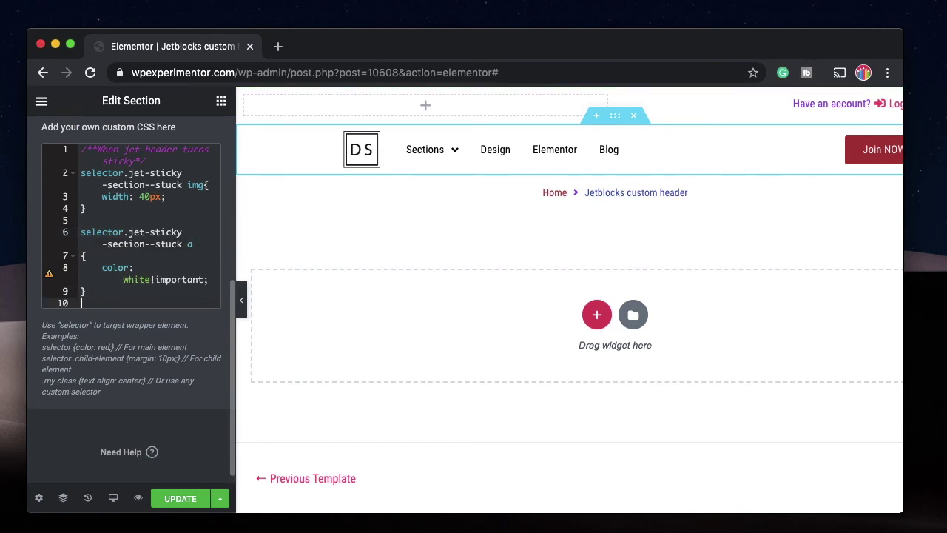
type("selector.jet-sticky-section--stuck")
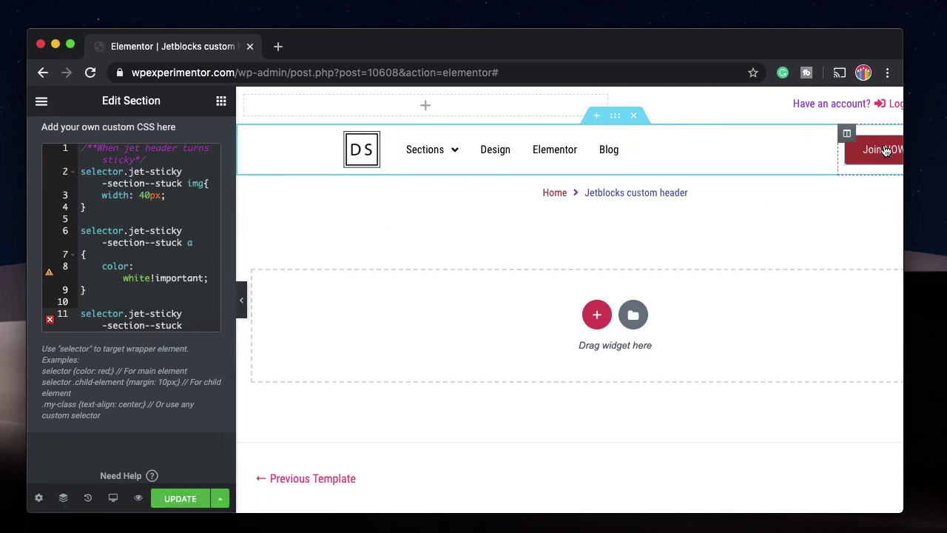
type(".ele")
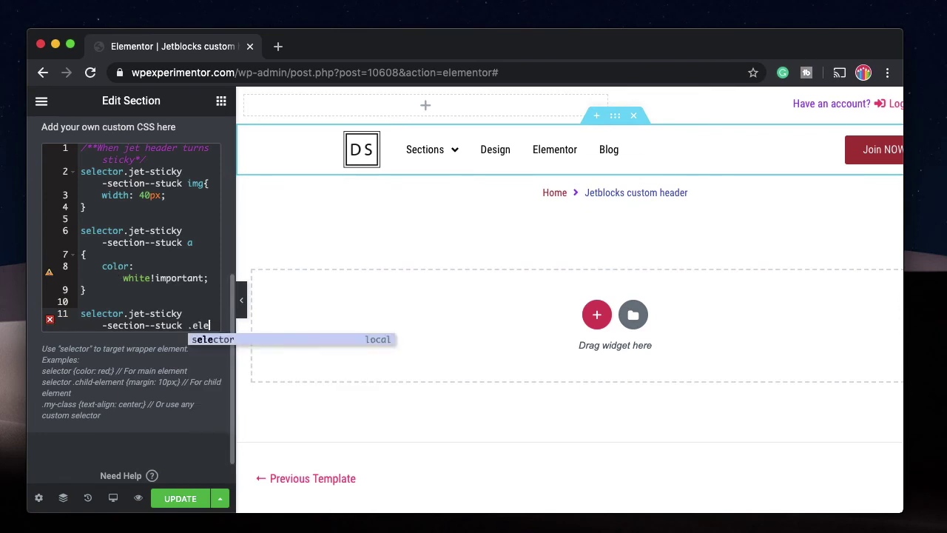
type("mentor-button{")
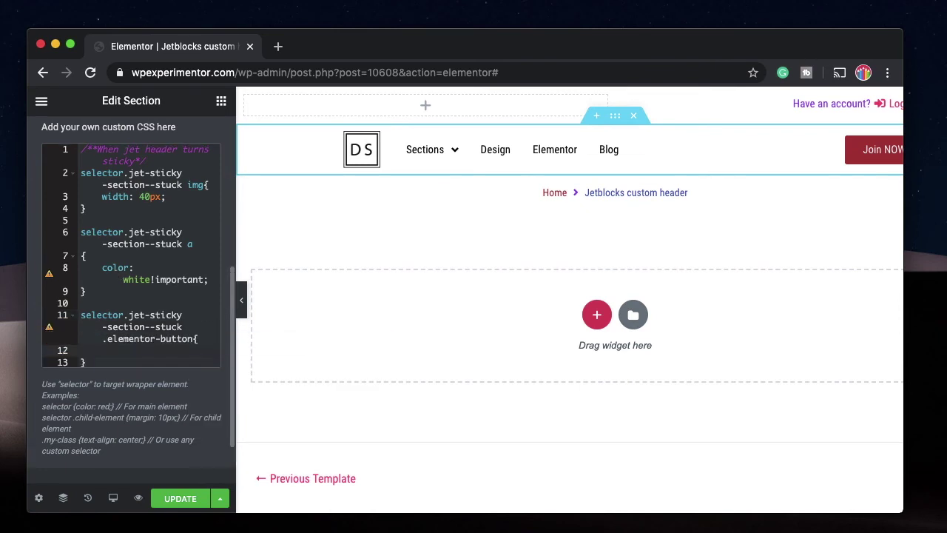
Set the stuck header button's background to blue!important in the new CSS rule
key("Return")
type("d")
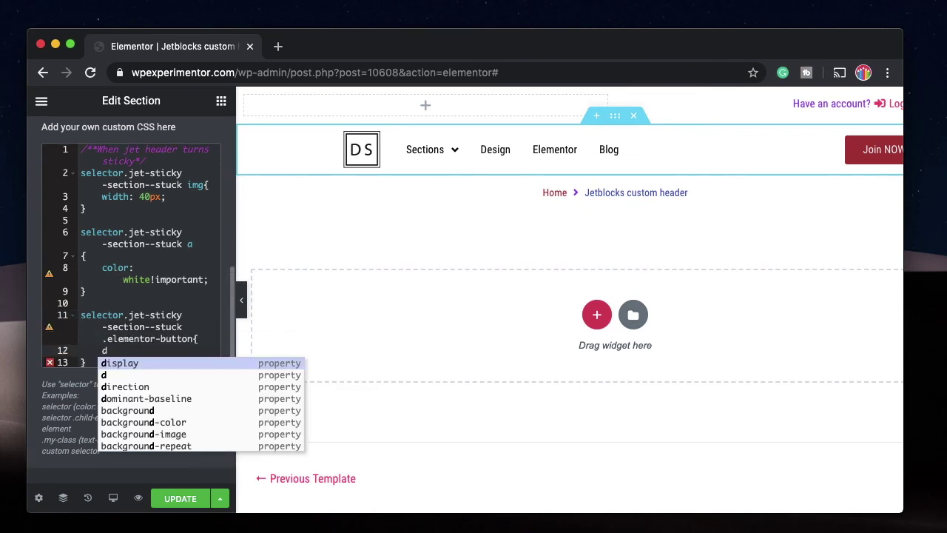
key("BackSpace")
type("ba")
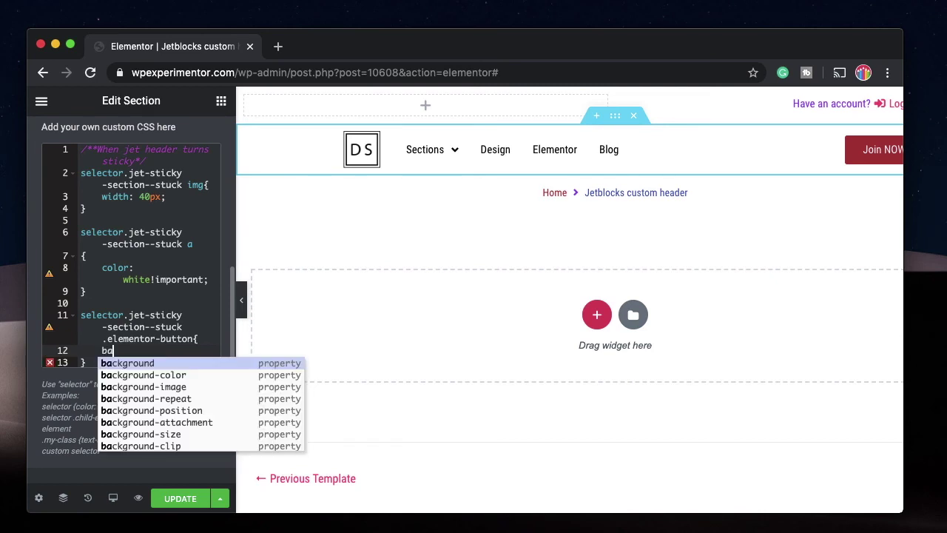
key("Return")
type("blue!im")
key("BackSpace")
key("BackSpace")
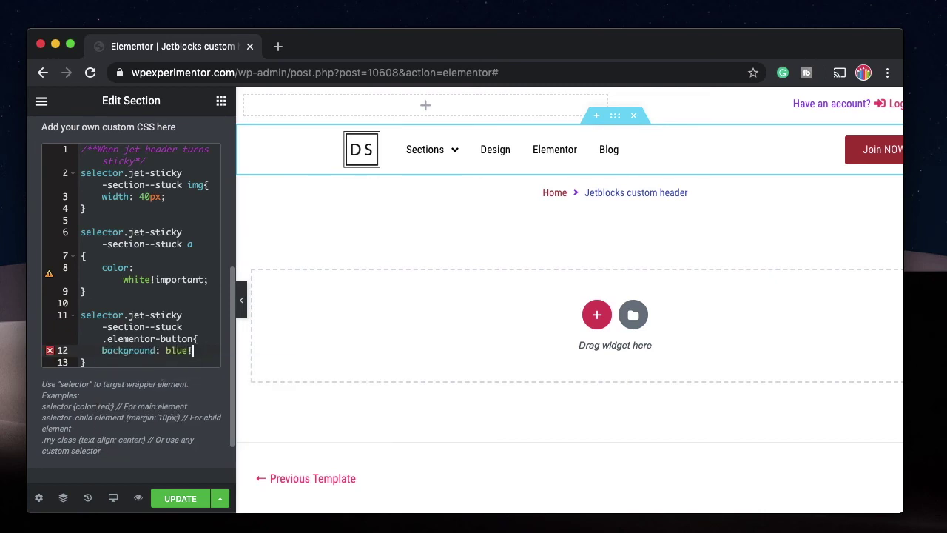
type("i")
key("Return")
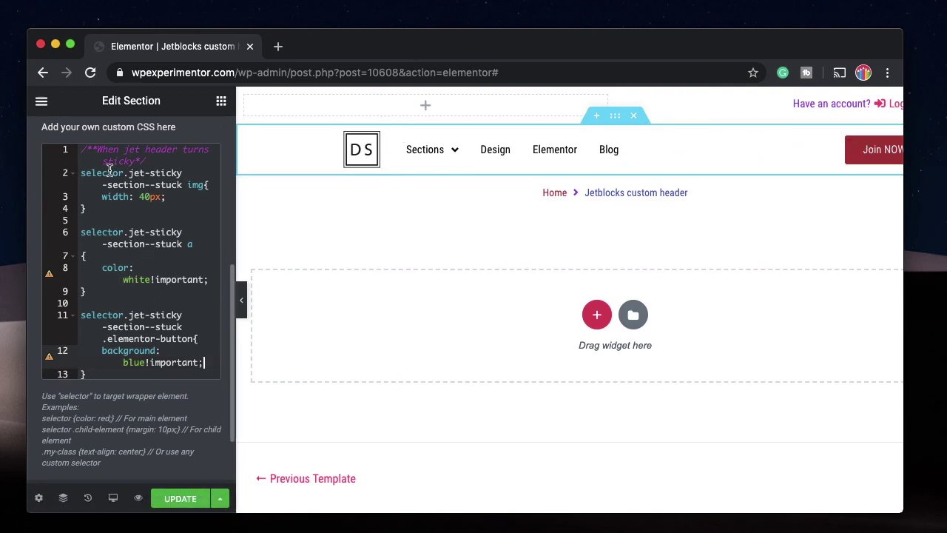
Review the custom CSS rules for the stuck header's logo, links and button, including the shared stuck class
left_click(82, 152)
left_click(82, 177)
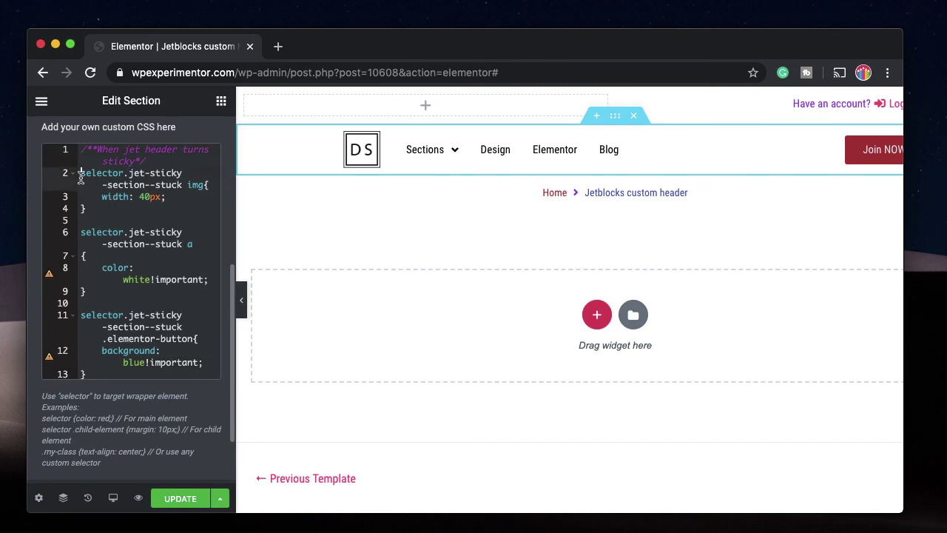
left_click(181, 185)
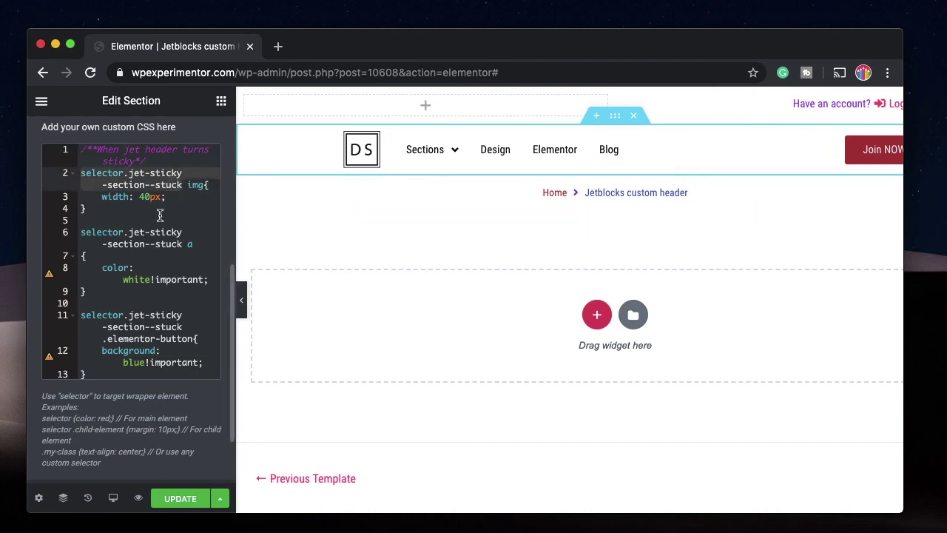
left_click_drag(155, 175, 104, 185)
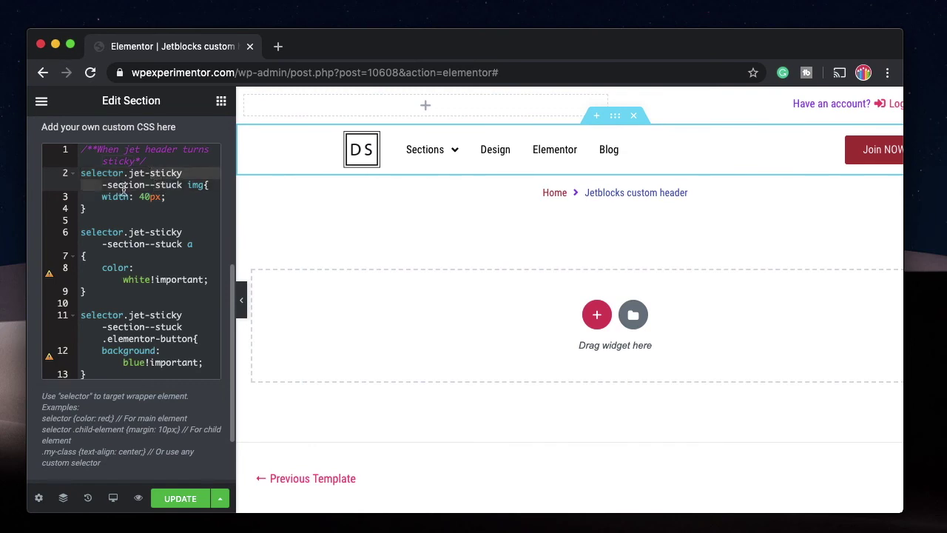
double_click(164, 187)
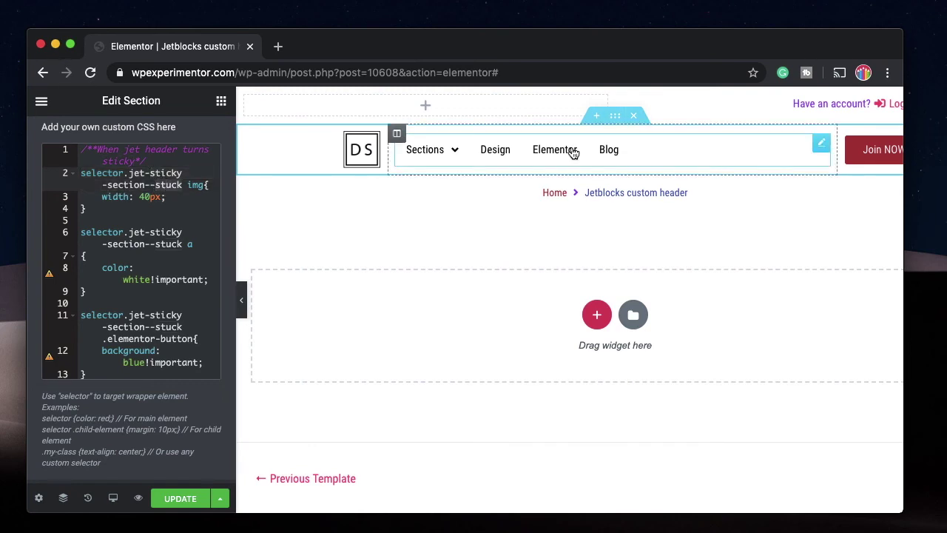
scroll(146, 261, "down", 3)
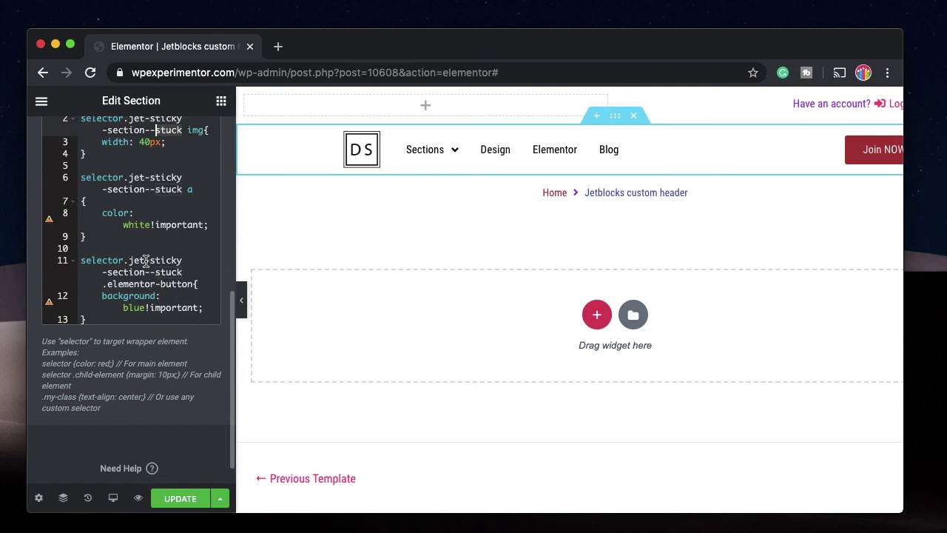
Save the header template and check the stuck header's styling on the live home page in Safari while moving through the page
left_click(183, 500)
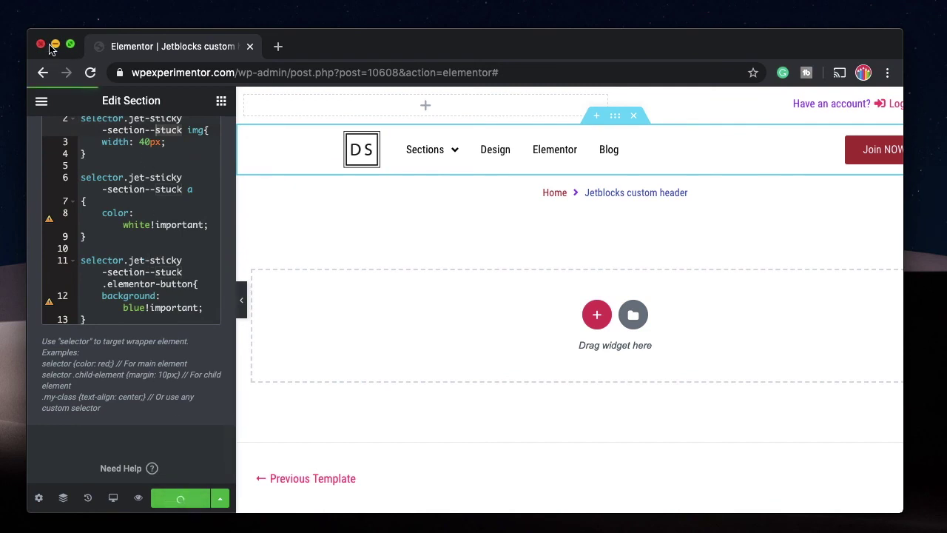
key("super+Tab")
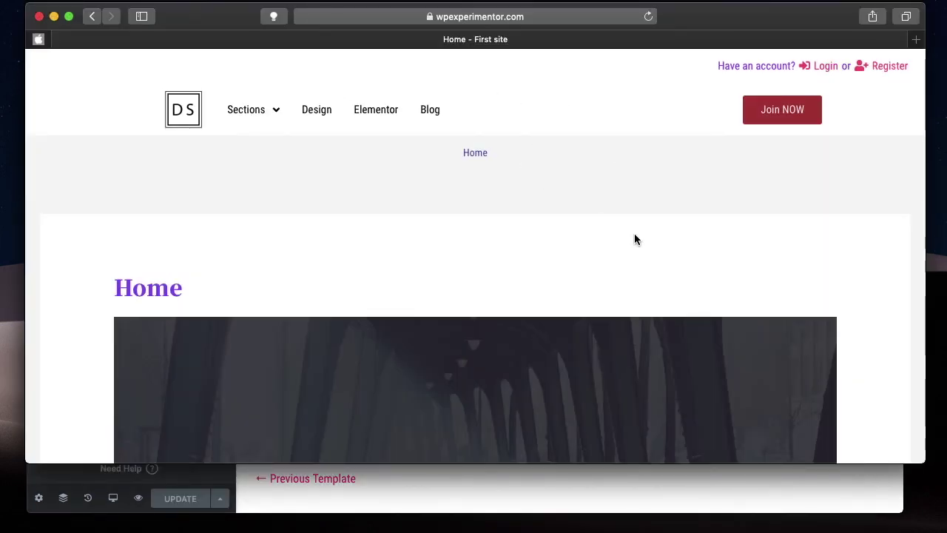
scroll(592, 189, "down", 2)
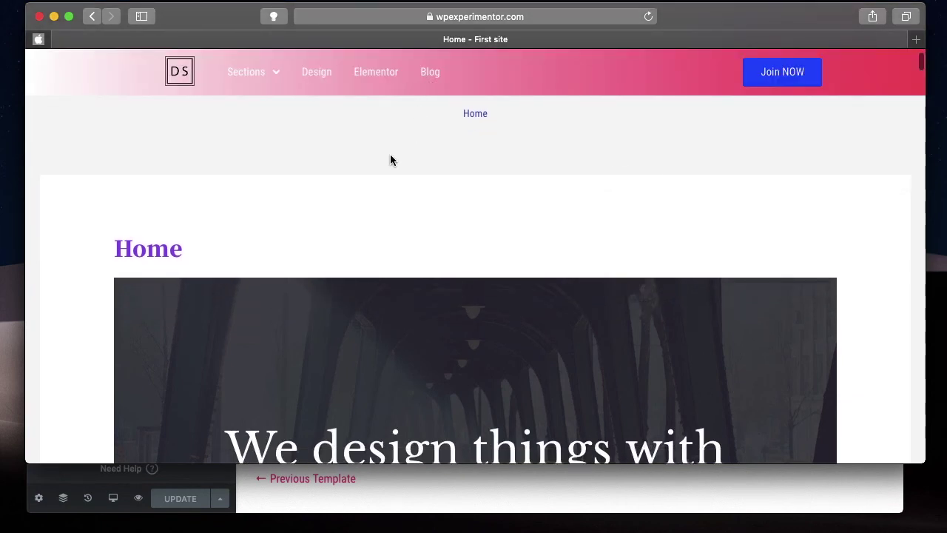
scroll(390, 155, "up", 2)
scroll(390, 156, "down", 2)
scroll(390, 160, "down", 1)
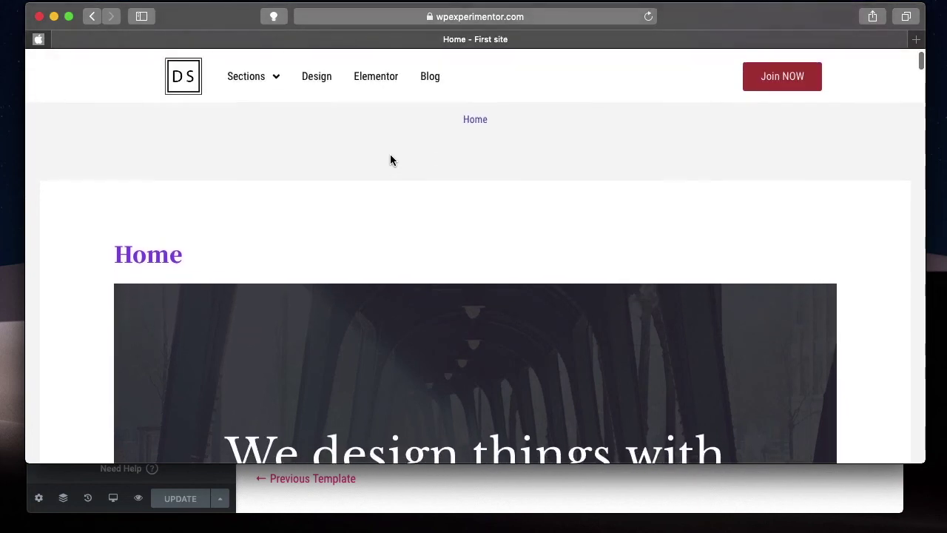
scroll(735, 131, "up", 2)
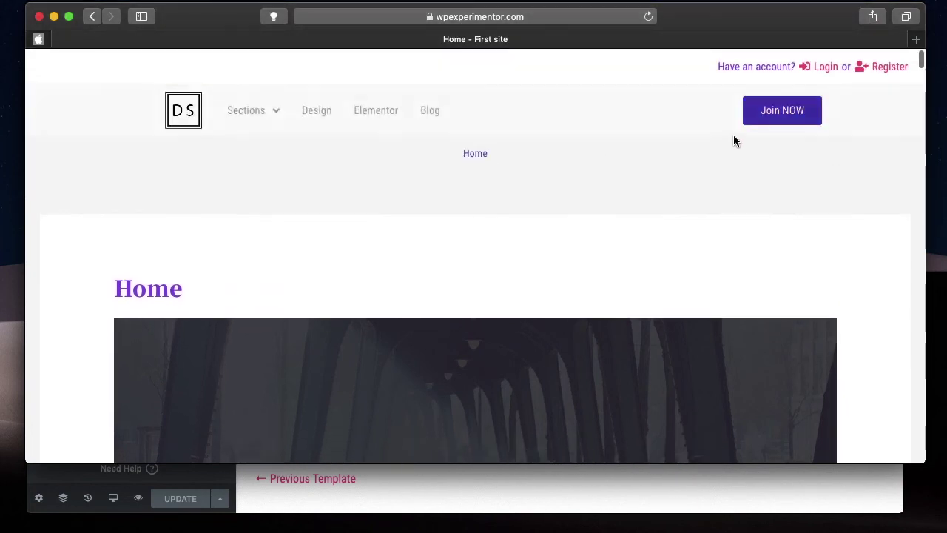
left_click(54, 17)
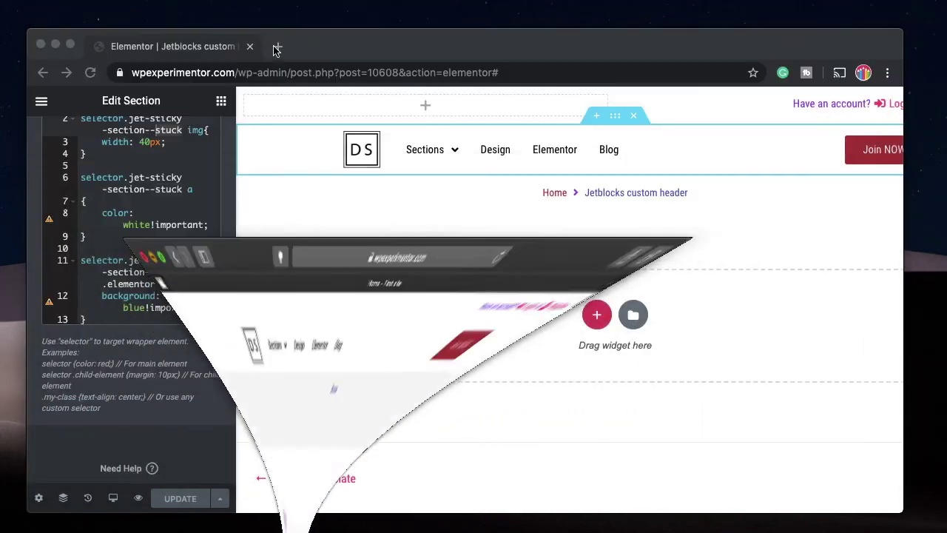
Return to the Elementor editor and insert an empty selector rule in the custom CSS between the opening comment and the stuck logo rule
scroll(122, 207, "up", 3)
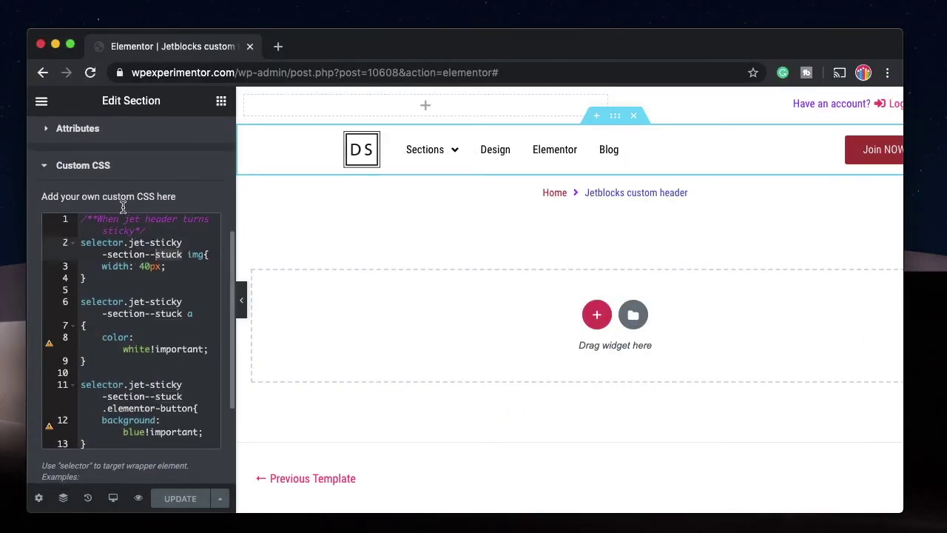
left_click(80, 244)
scroll(110, 335, "down", 1)
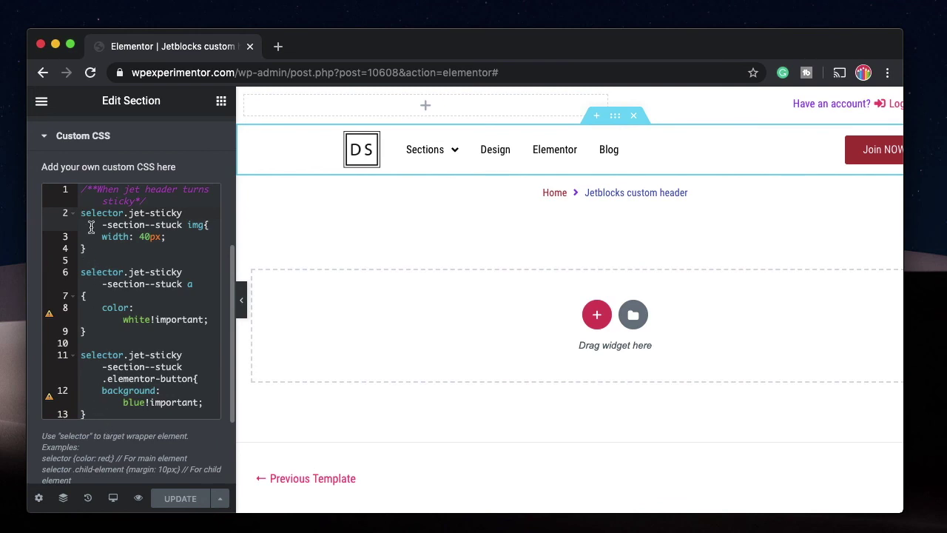
key("Return")
key("Up")
type("selector{")
key("Return")
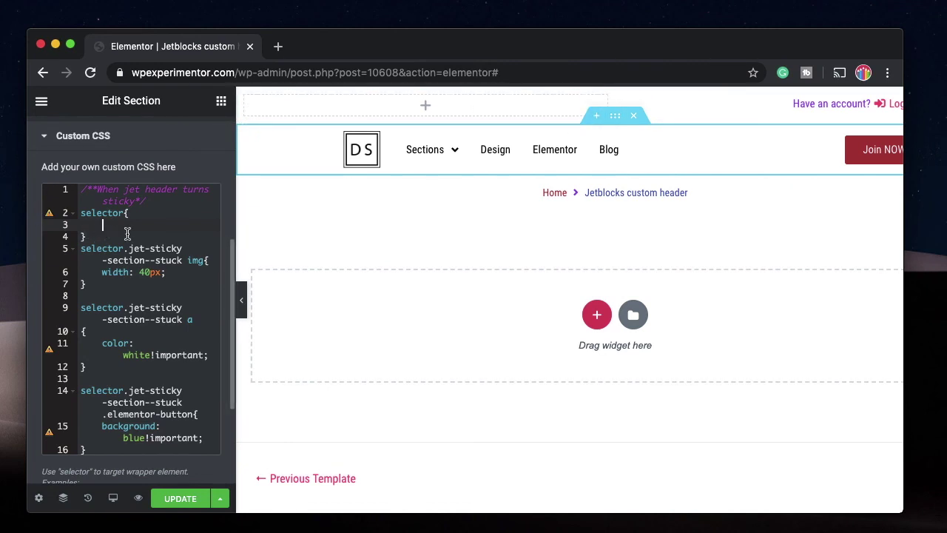
Set the new selector rule's transition to all .4s ease-in-out and save the template
type("tra")
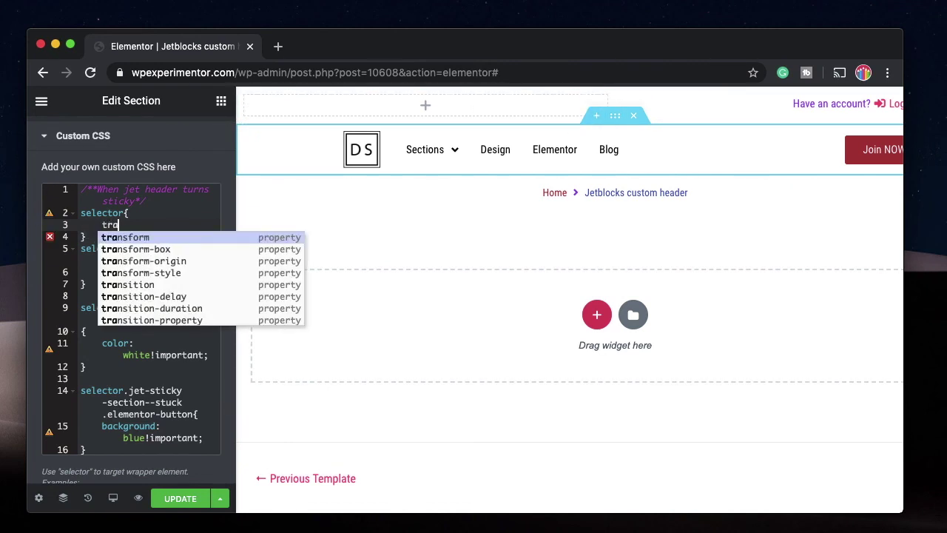
type("ns")
key("Down")
key("Down")
key("Down")
key("Down")
key("Return")
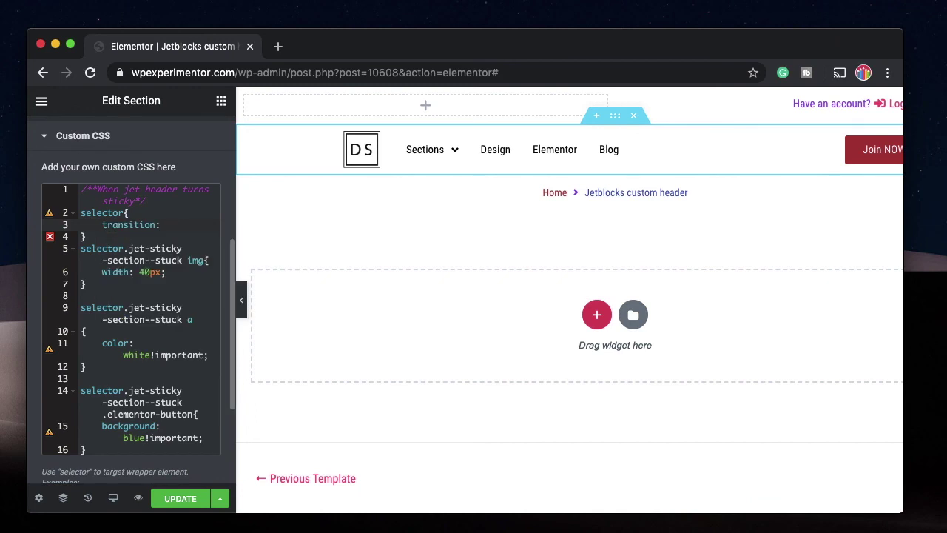
type("all .4s ease-in")
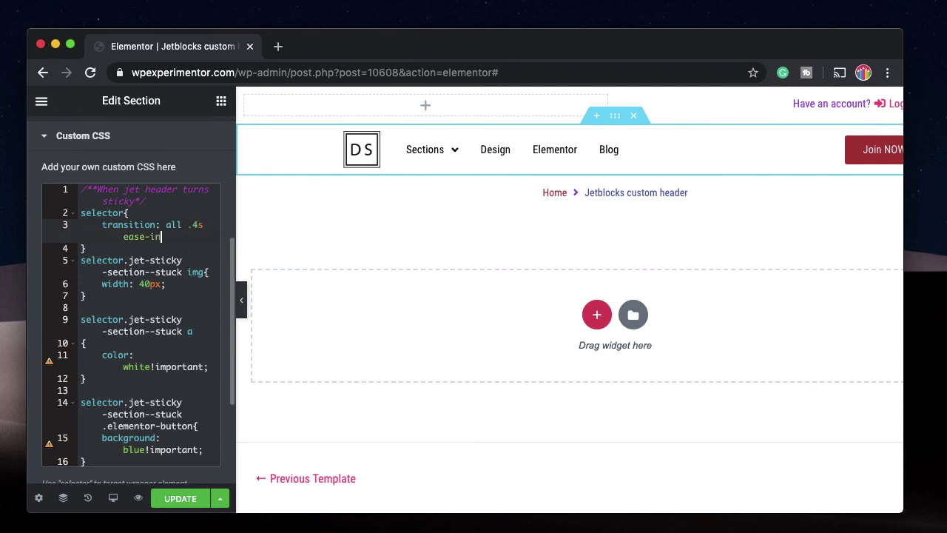
type("-out;")
left_click(167, 499)
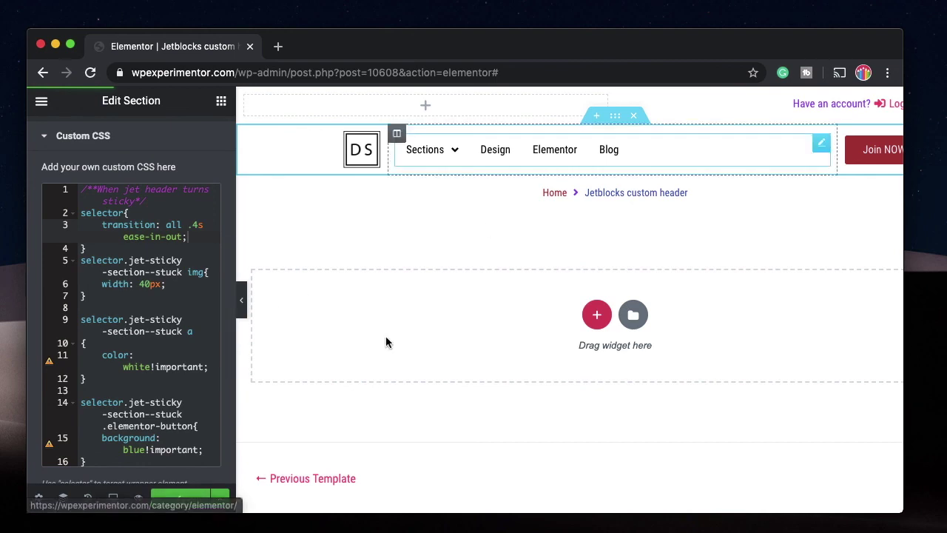
Switch to Safari, reload the live home page and examine how smoothly the header changes between its normal and stuck states
left_click(296, 524)
left_click(647, 18)
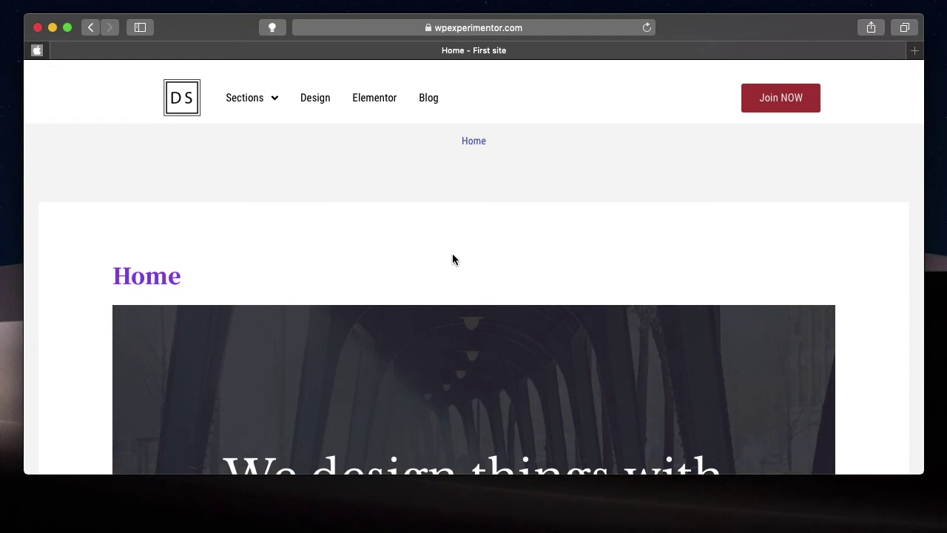
scroll(508, 325, "down", 3)
scroll(507, 320, "down", 3)
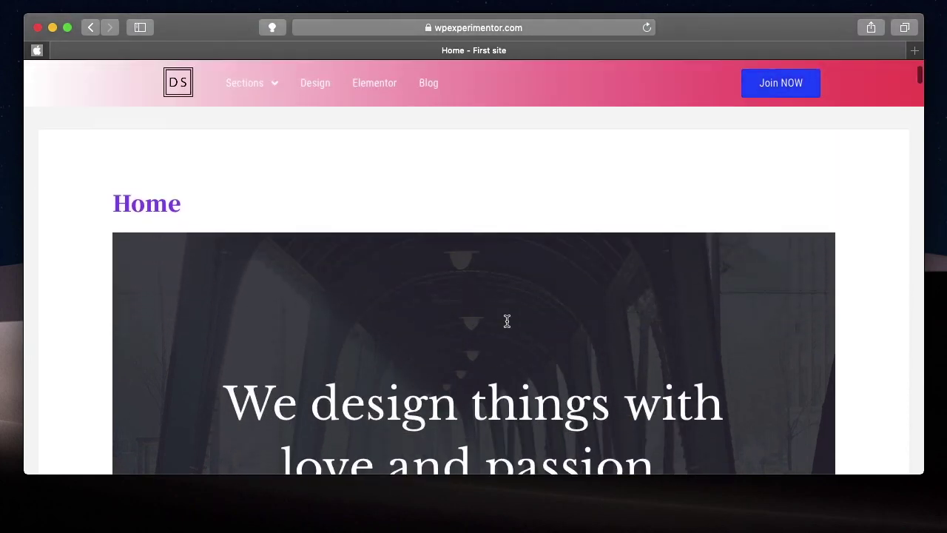
scroll(507, 320, "up", 3)
scroll(507, 323, "down", 3)
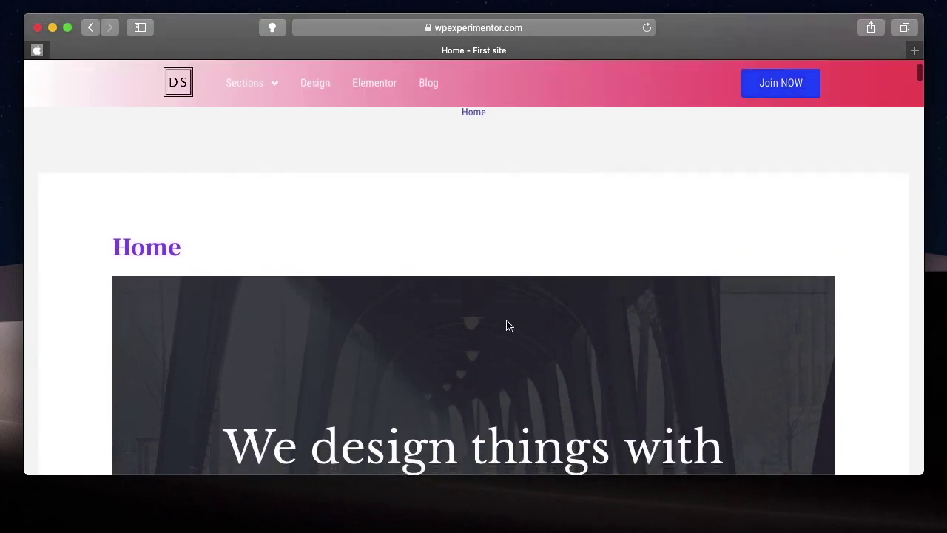
scroll(543, 209, "up", 3)
scroll(542, 211, "down", 1)
scroll(543, 211, "up", 1)
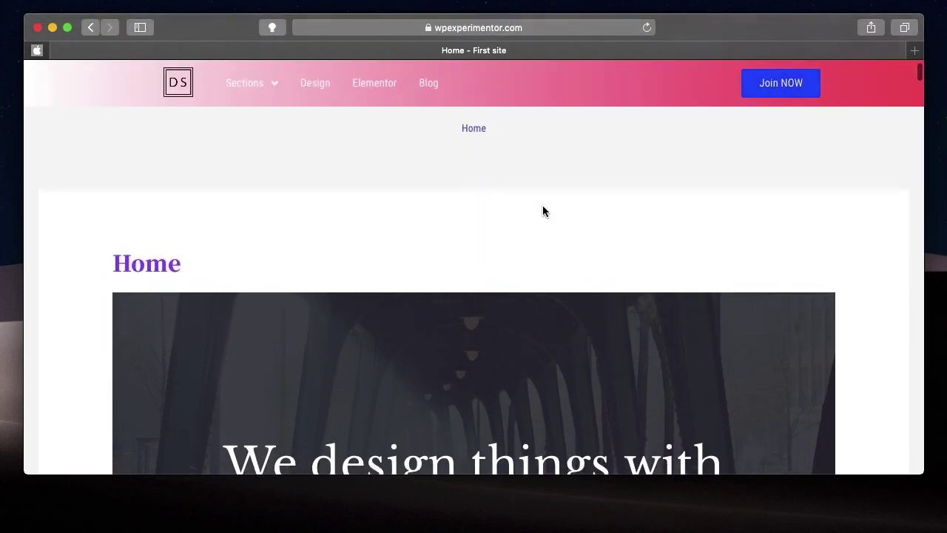
scroll(543, 211, "down", 1)
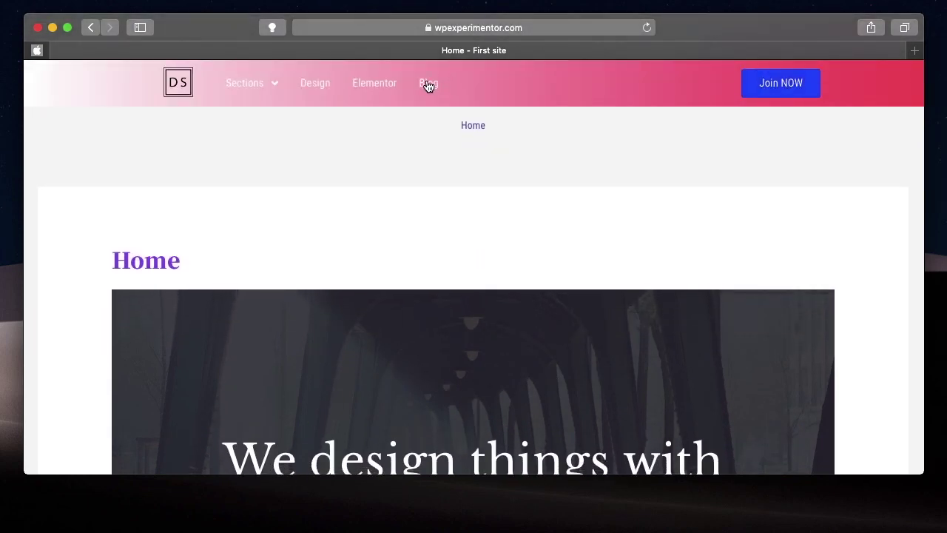